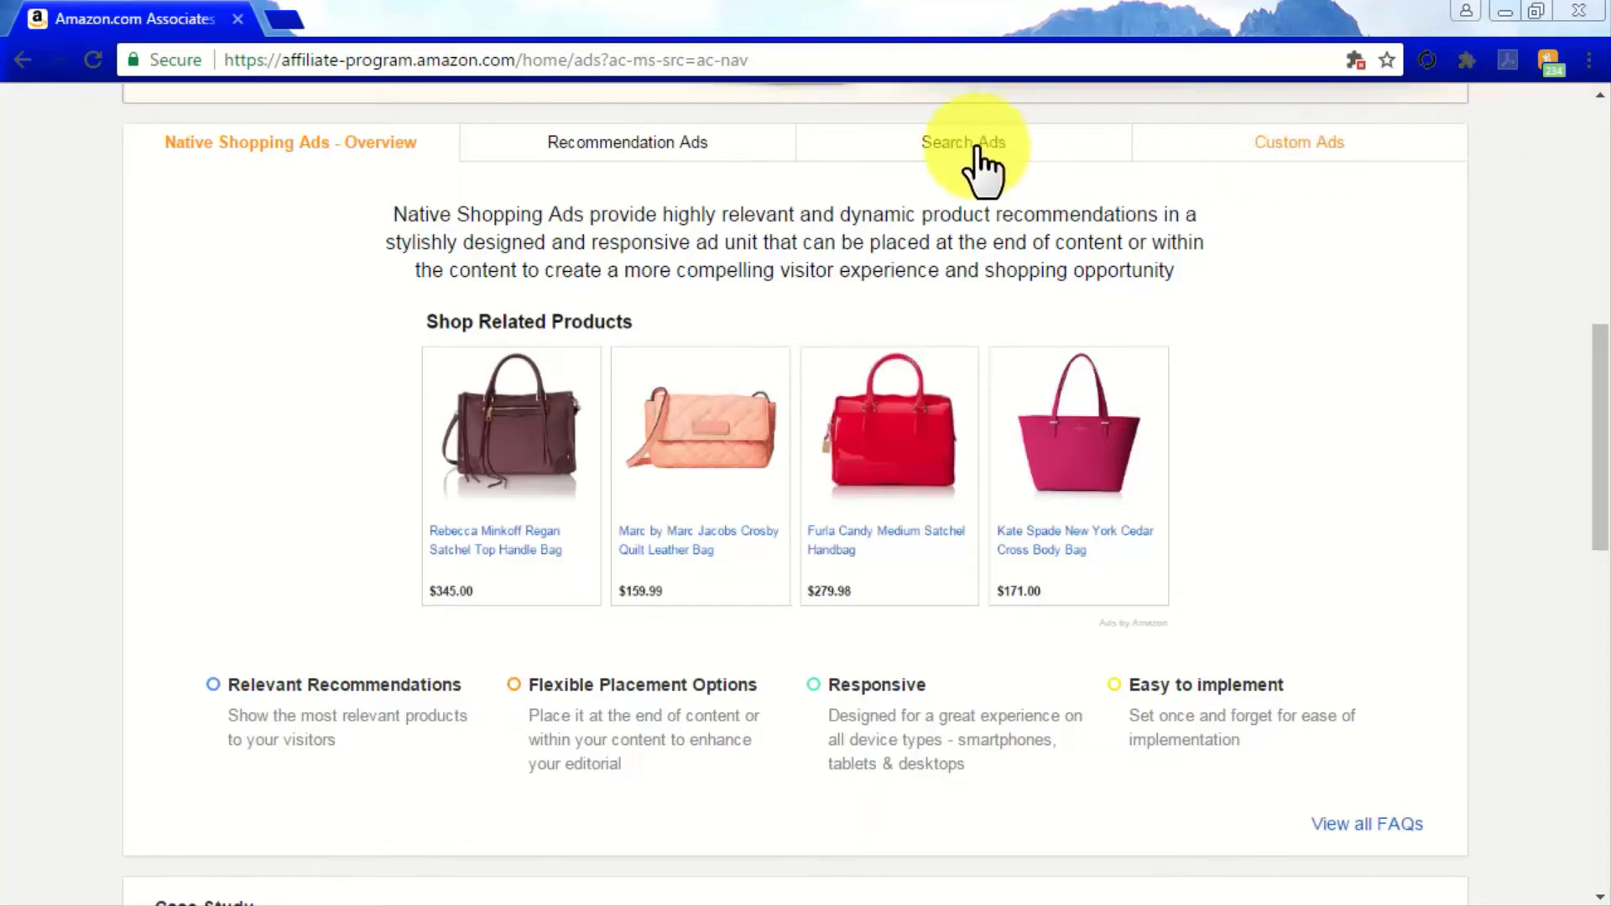
Step: Look over the Recommendation, Search and Custom Ads overviews, then return to the Associates home page
{"action": "left_click", "coordinate": [647, 149]}
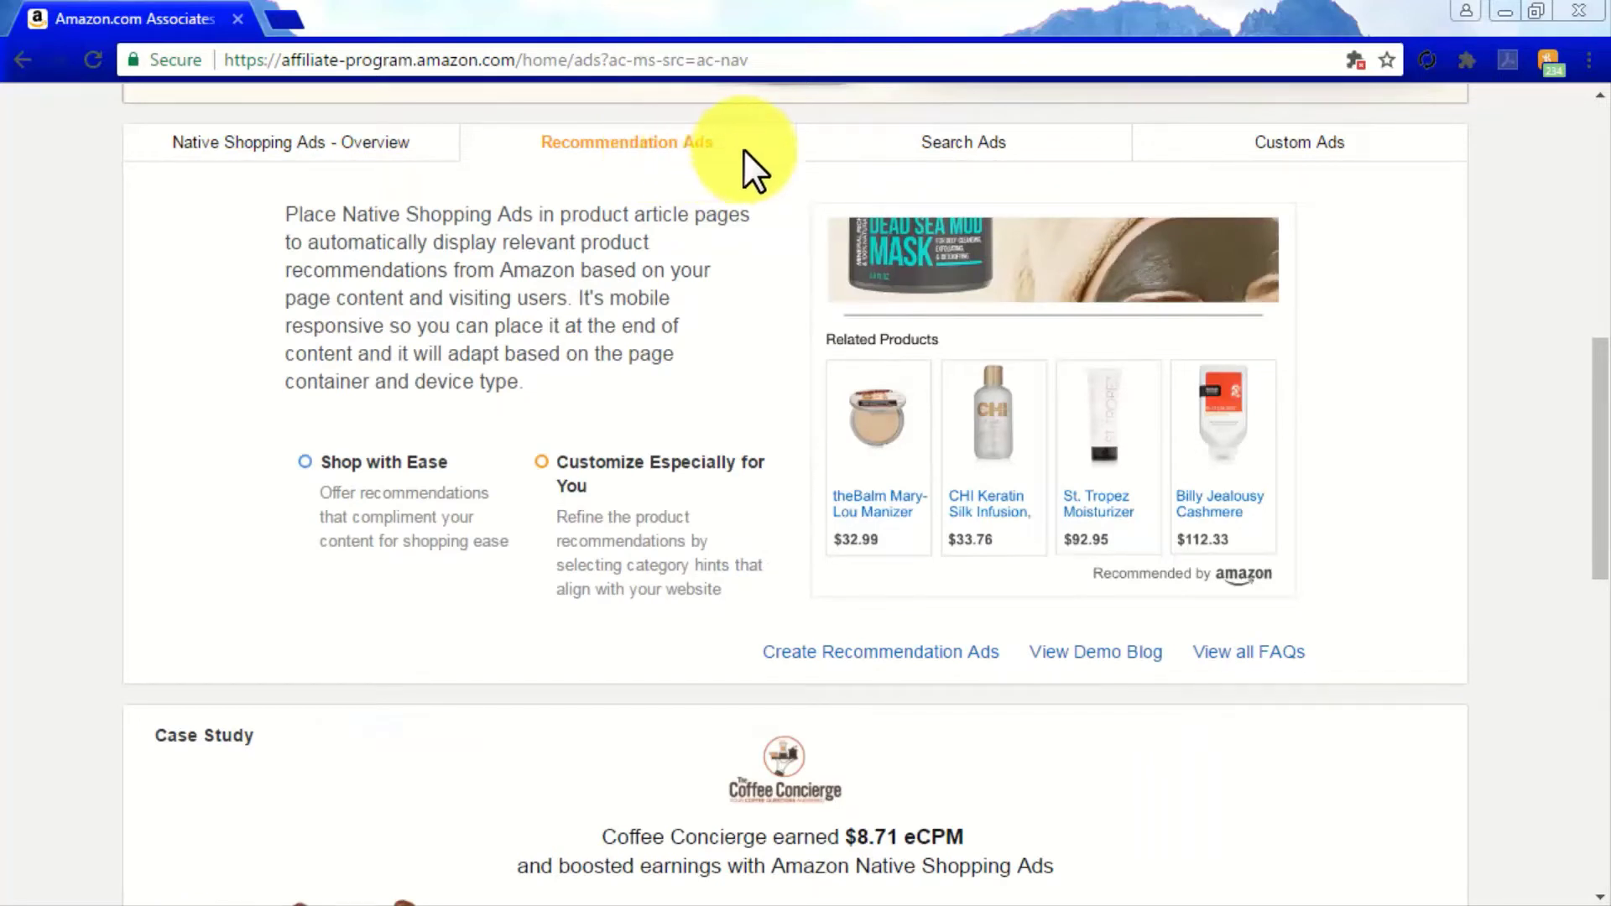
{"action": "left_click", "coordinate": [958, 155]}
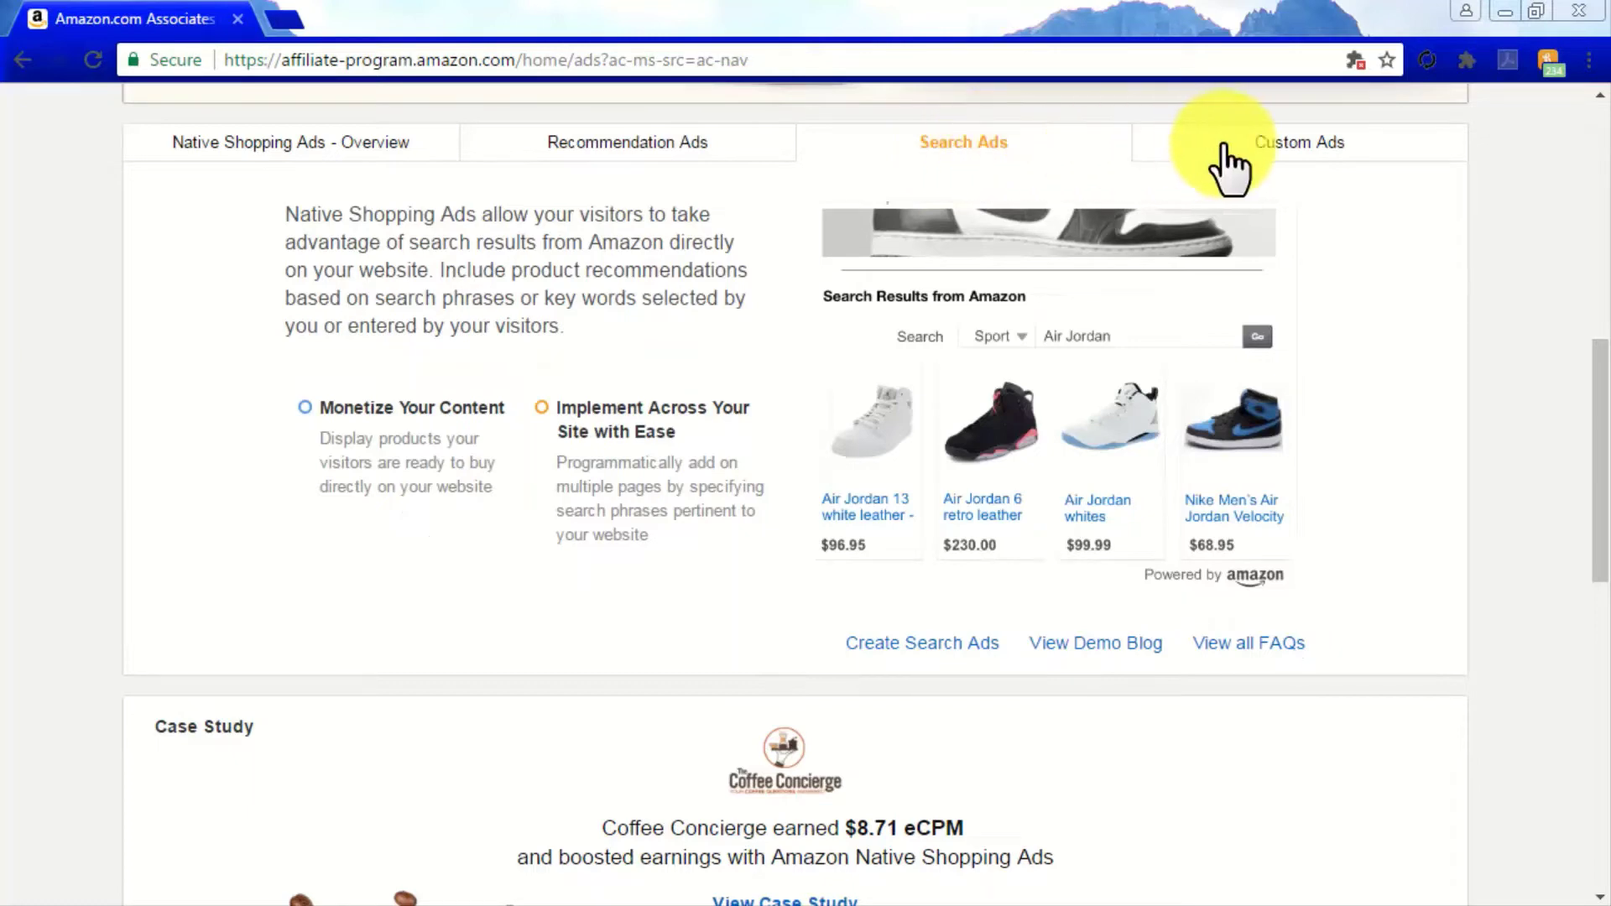
{"action": "left_click", "coordinate": [1344, 149]}
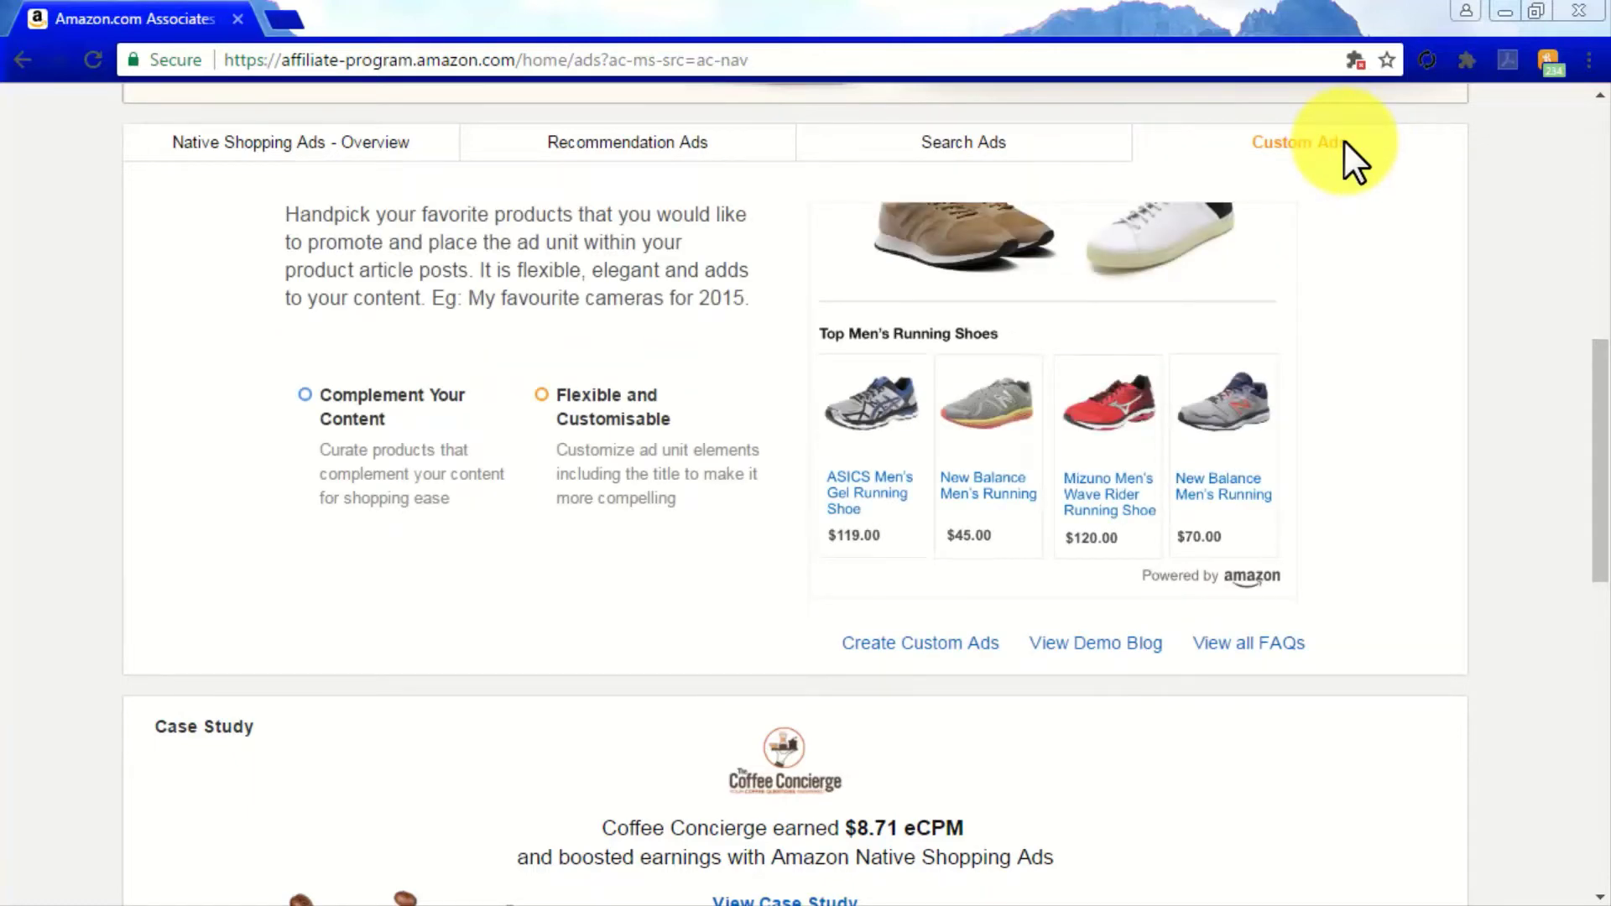
{"action": "key", "text": "alt+Left"}
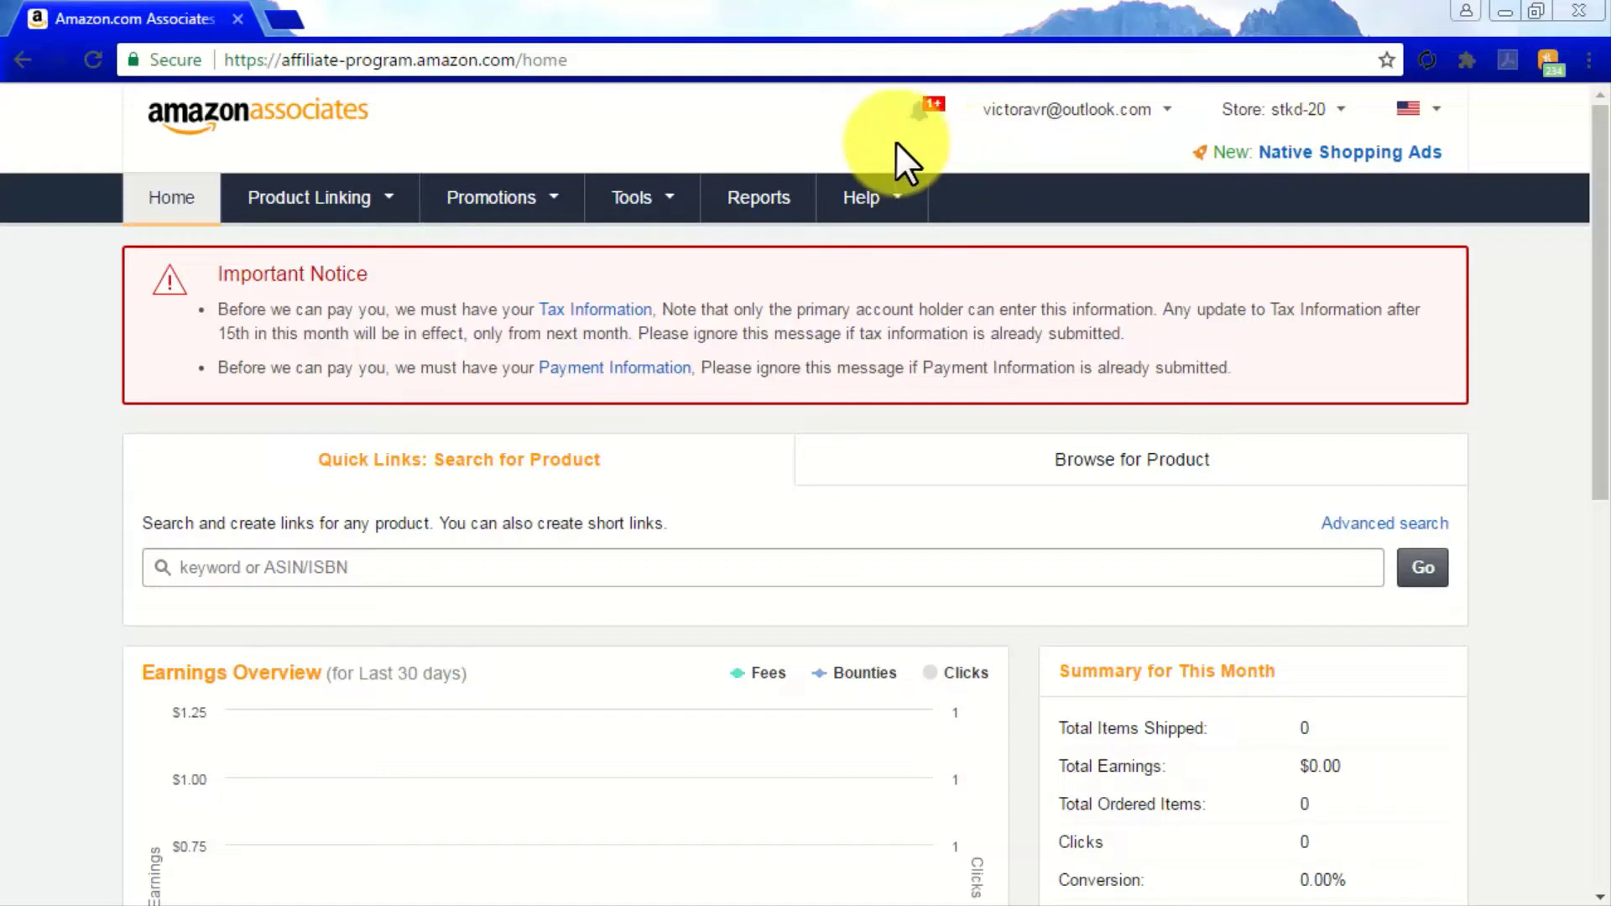
Step: From Product Linking > Native Shopping Ads, create a new Recommendation Ads unit
{"action": "left_click", "coordinate": [374, 178]}
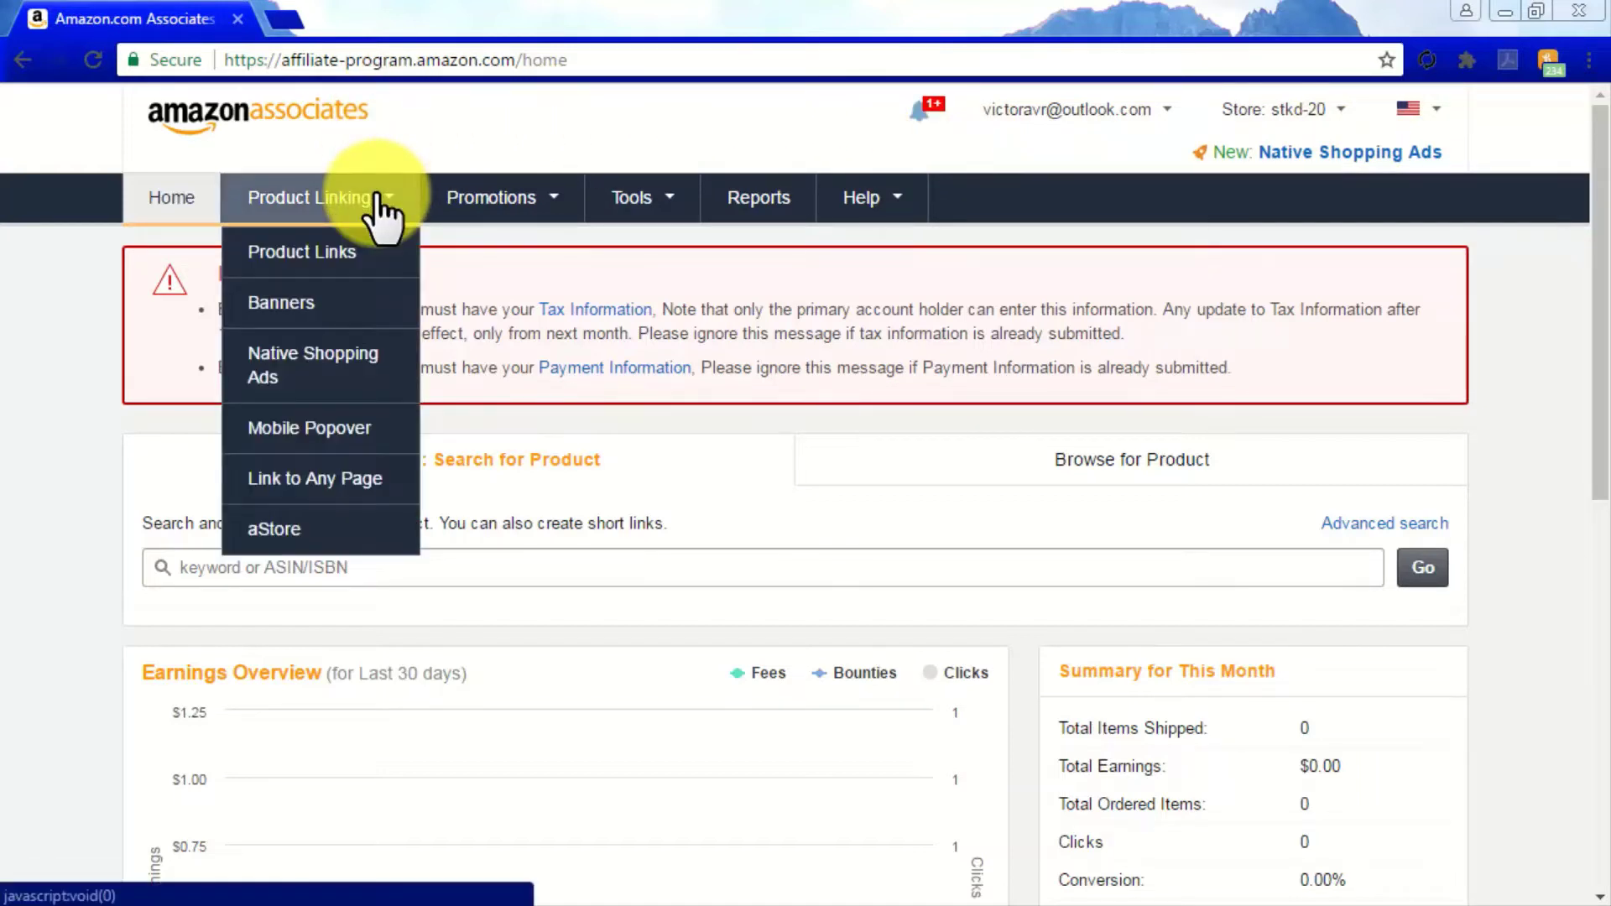
{"action": "left_click", "coordinate": [375, 355]}
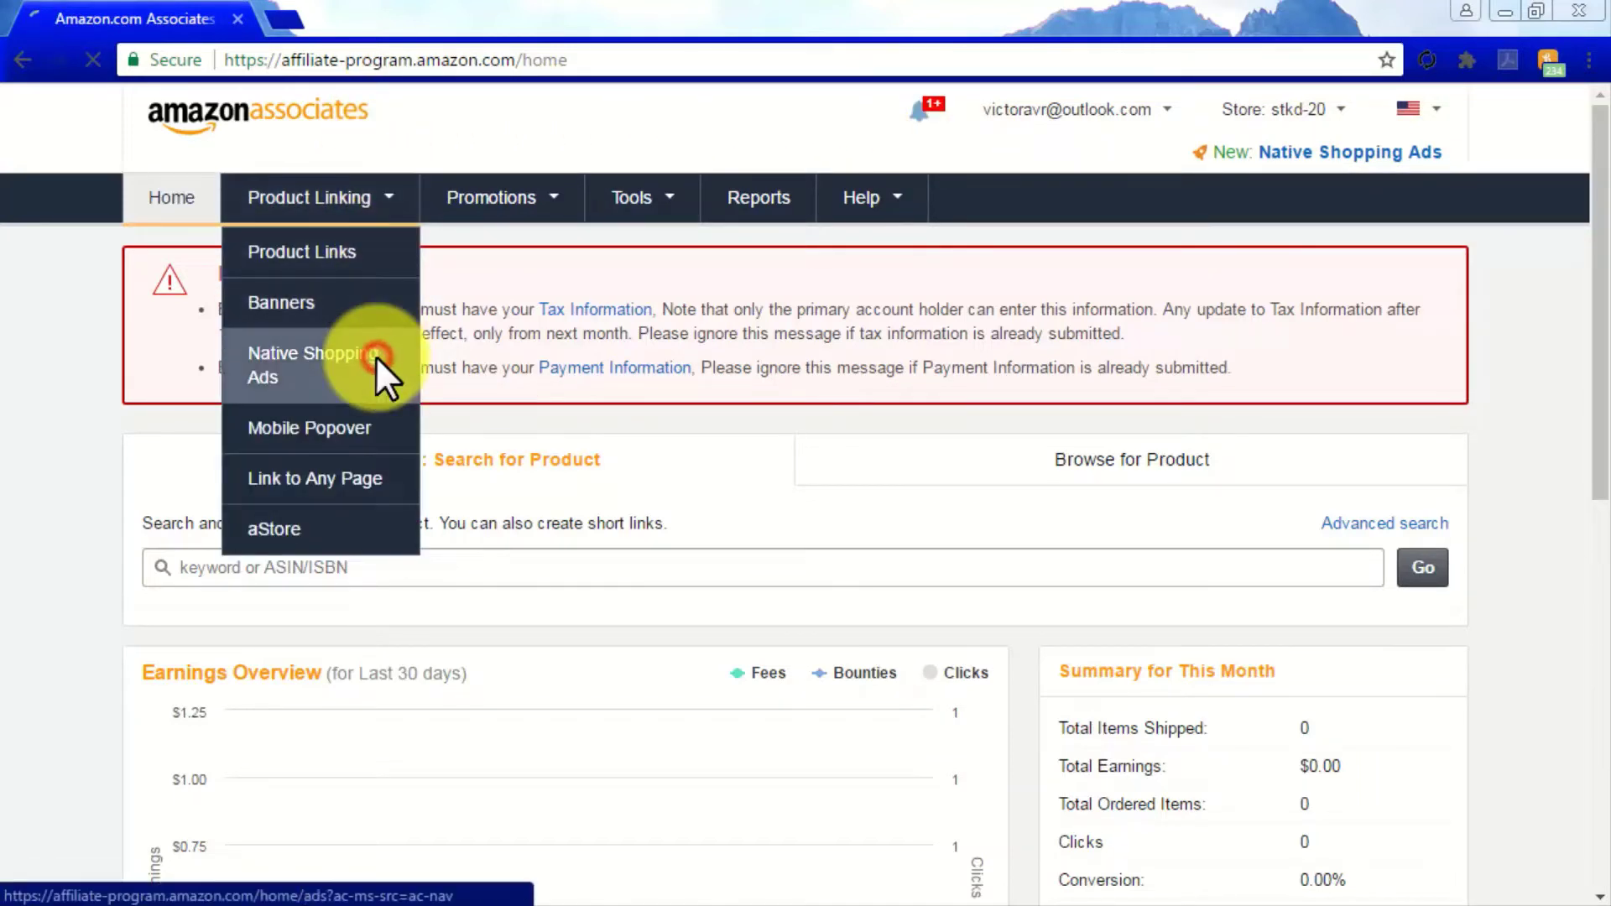
{"action": "scroll", "coordinate": [525, 550], "scroll_direction": "down", "scroll_amount": 5}
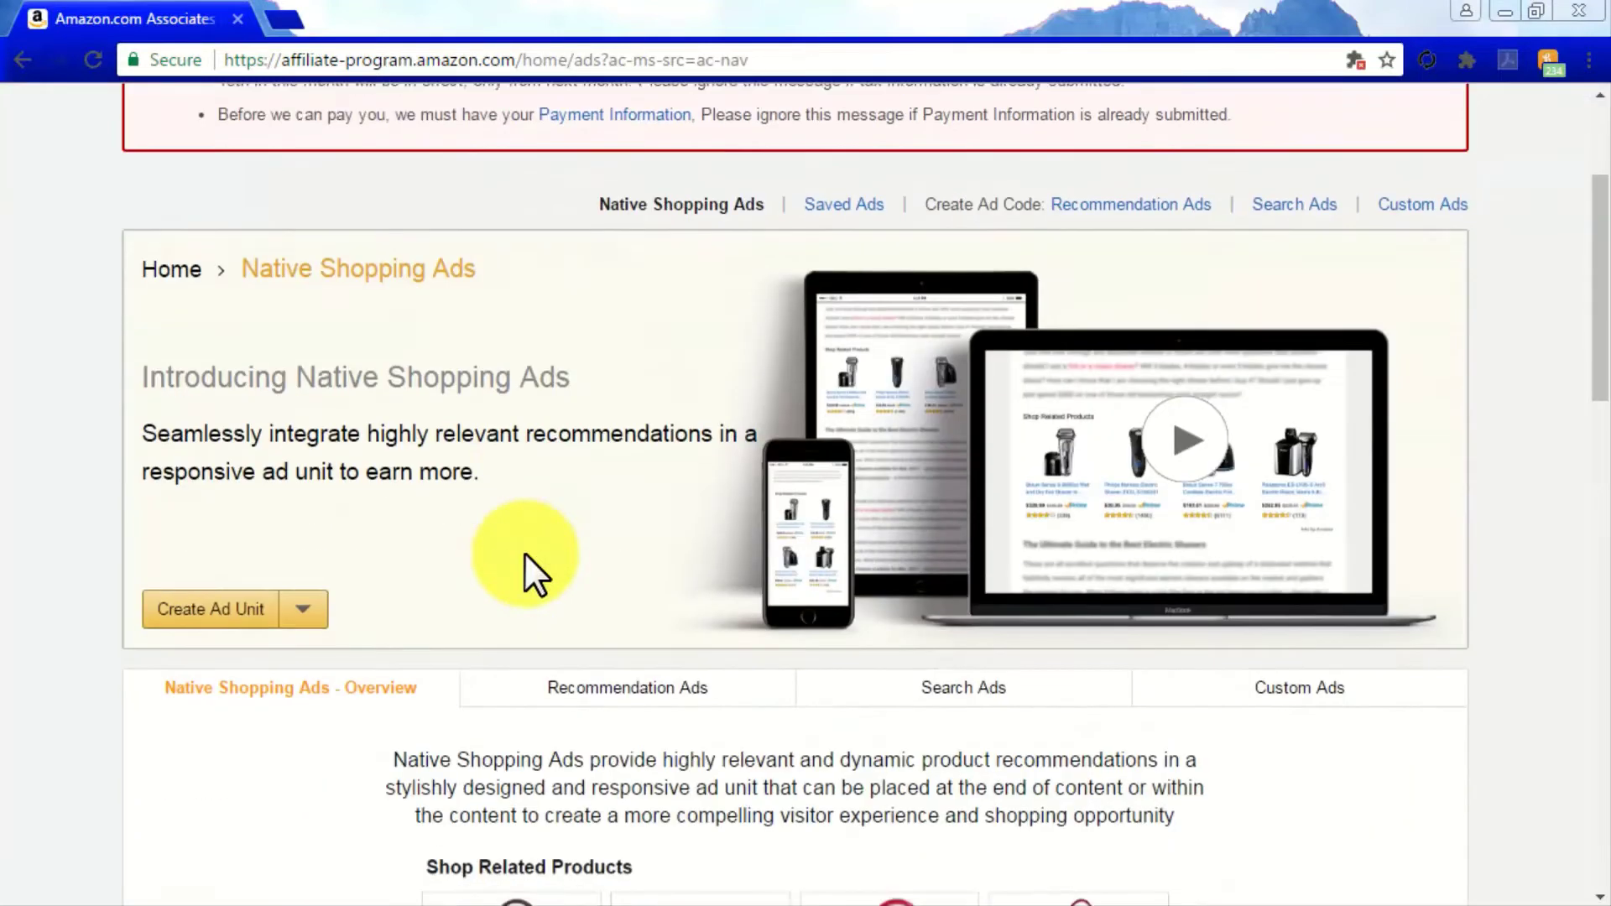
{"action": "left_click", "coordinate": [304, 488]}
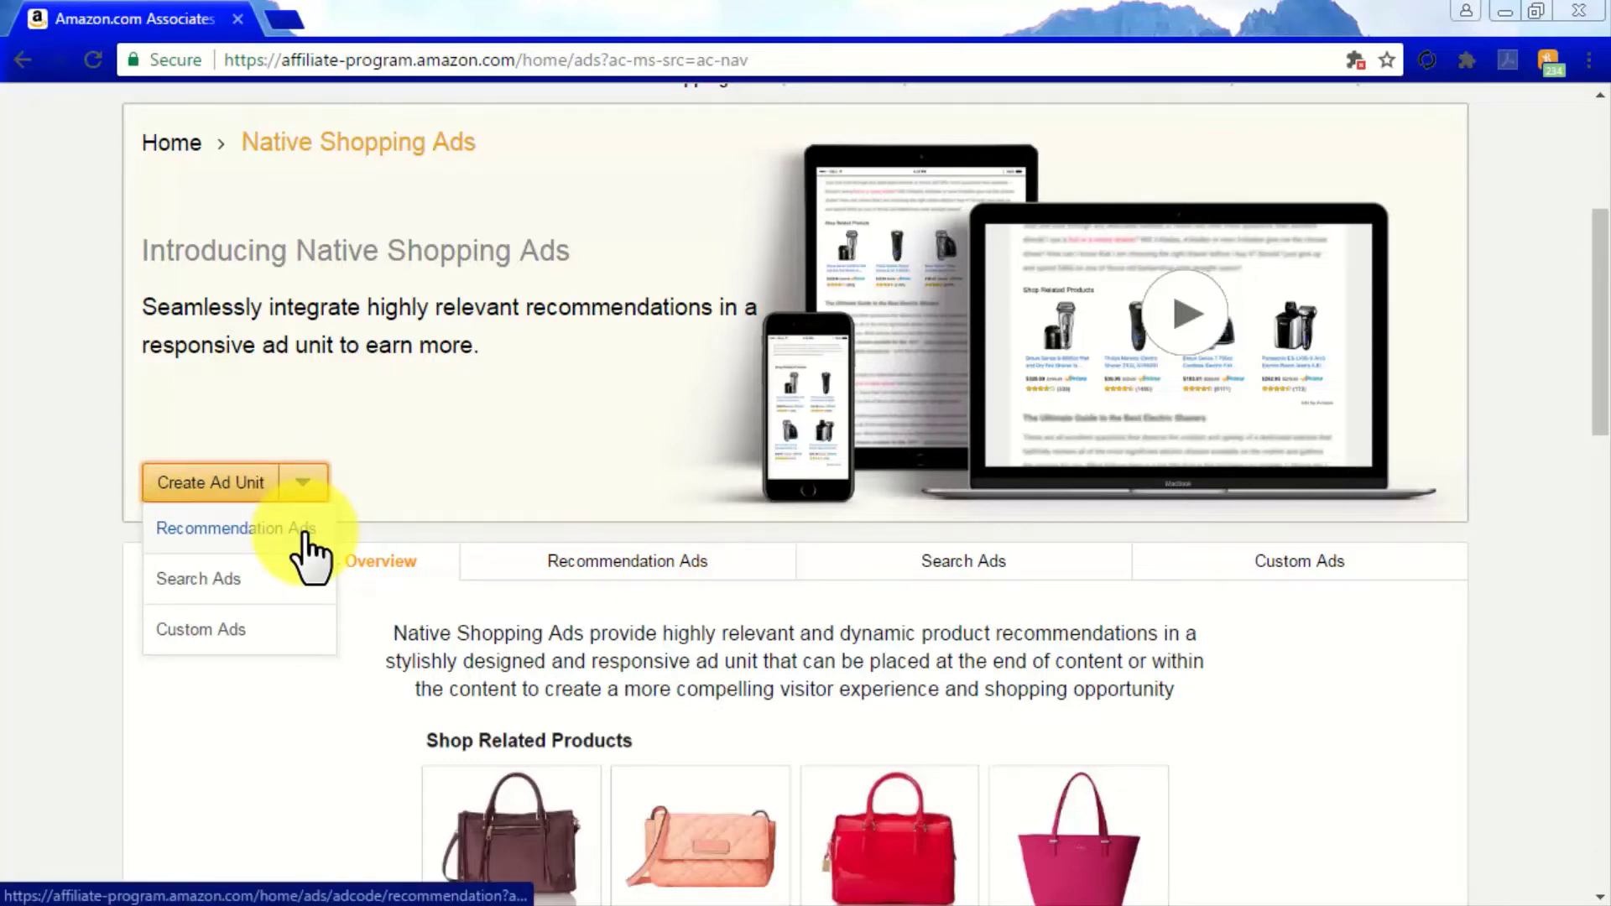
{"action": "left_click", "coordinate": [304, 531]}
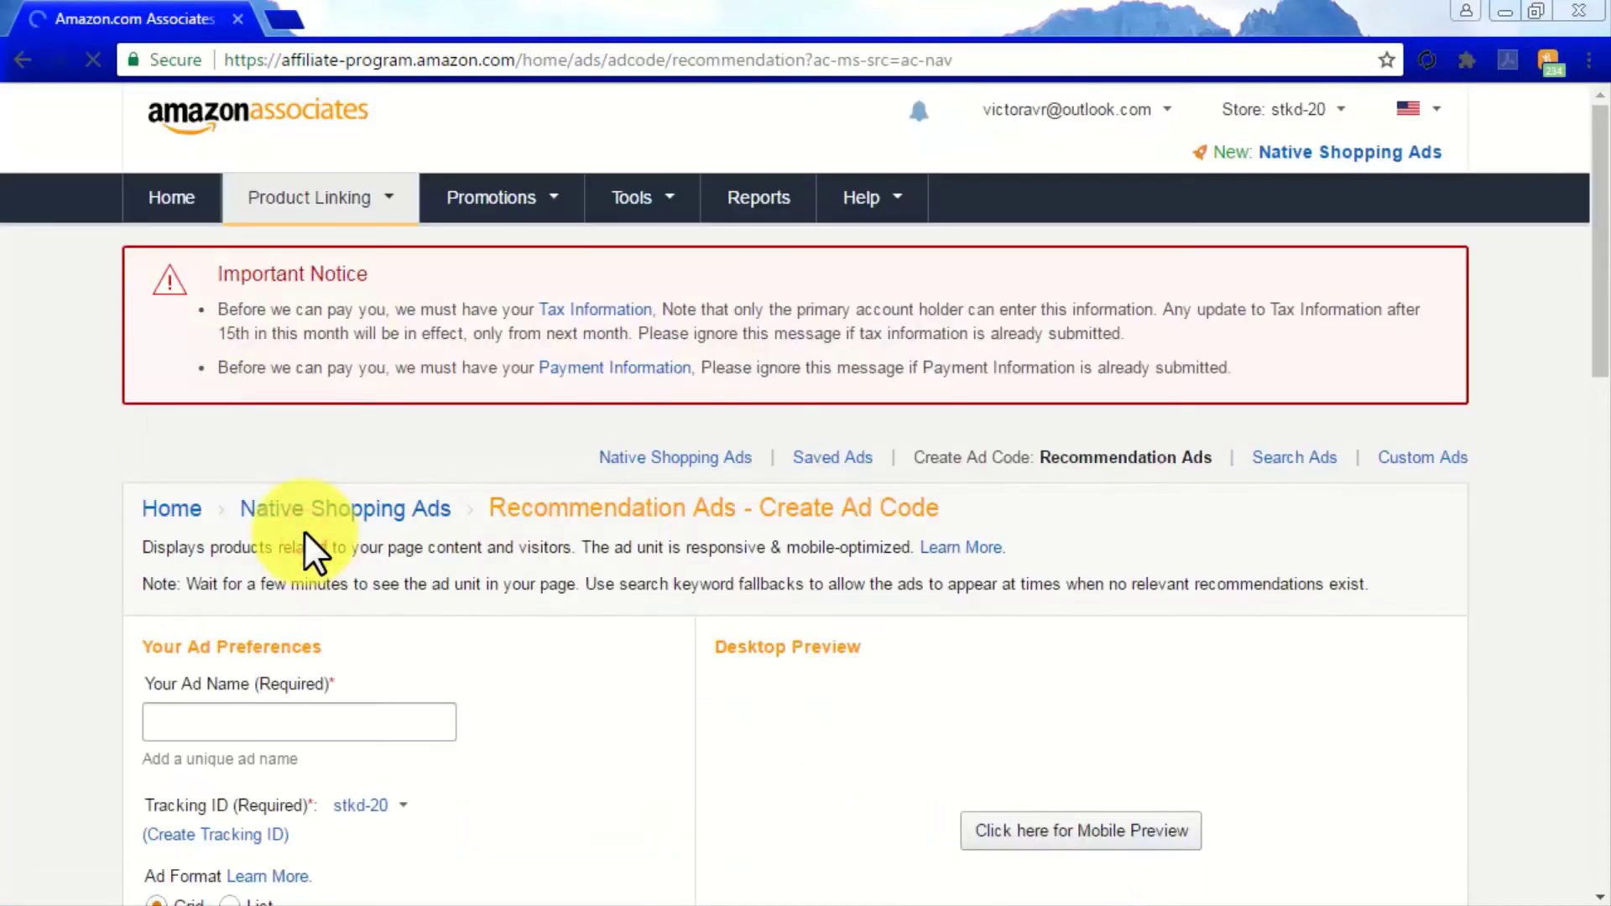
Step: Name the ad nativead1, use tracking ID stkd-20, and keep the Grid format
{"action": "scroll", "coordinate": [1569, 545], "scroll_direction": "down", "scroll_amount": 5}
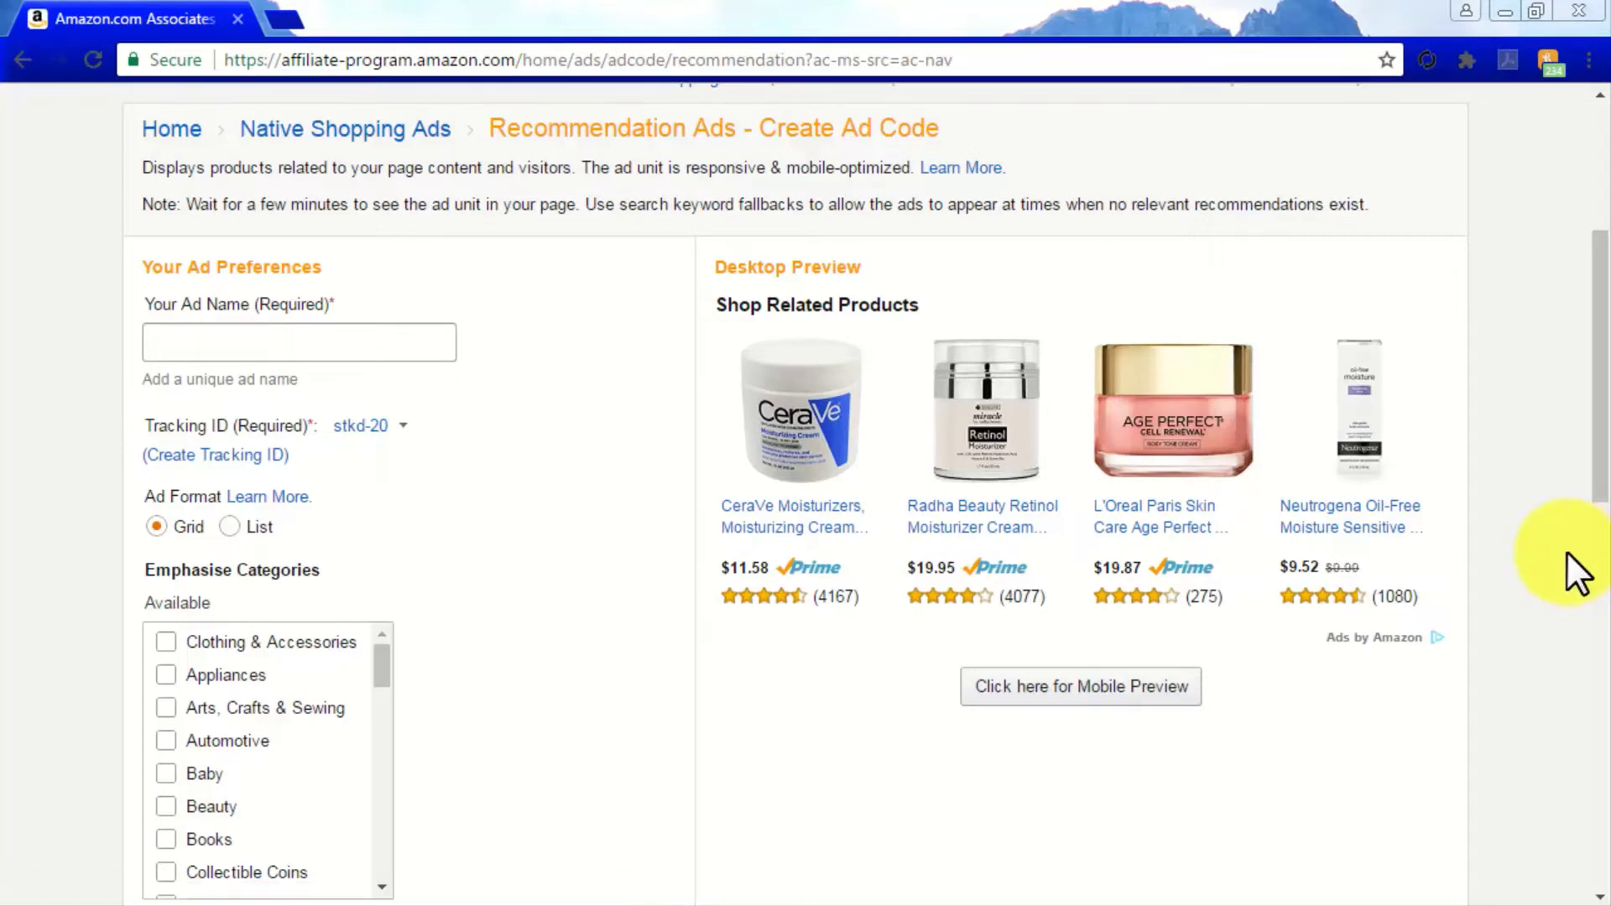
{"action": "left_click", "coordinate": [377, 348]}
{"action": "type", "text": "nativead1"}
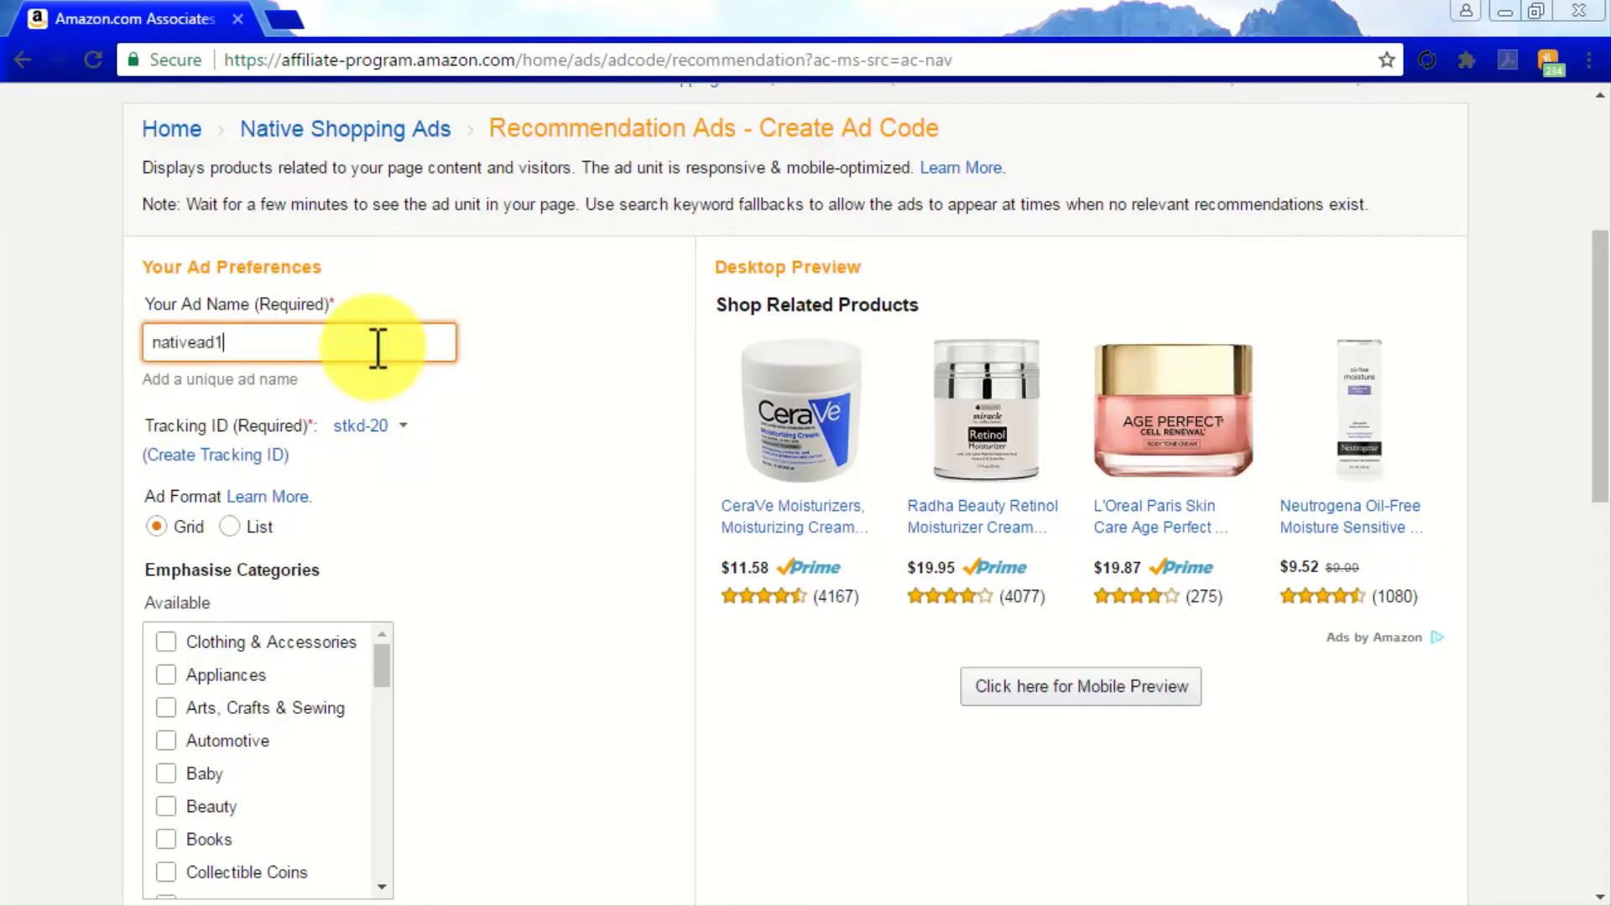
{"action": "left_click", "coordinate": [369, 426]}
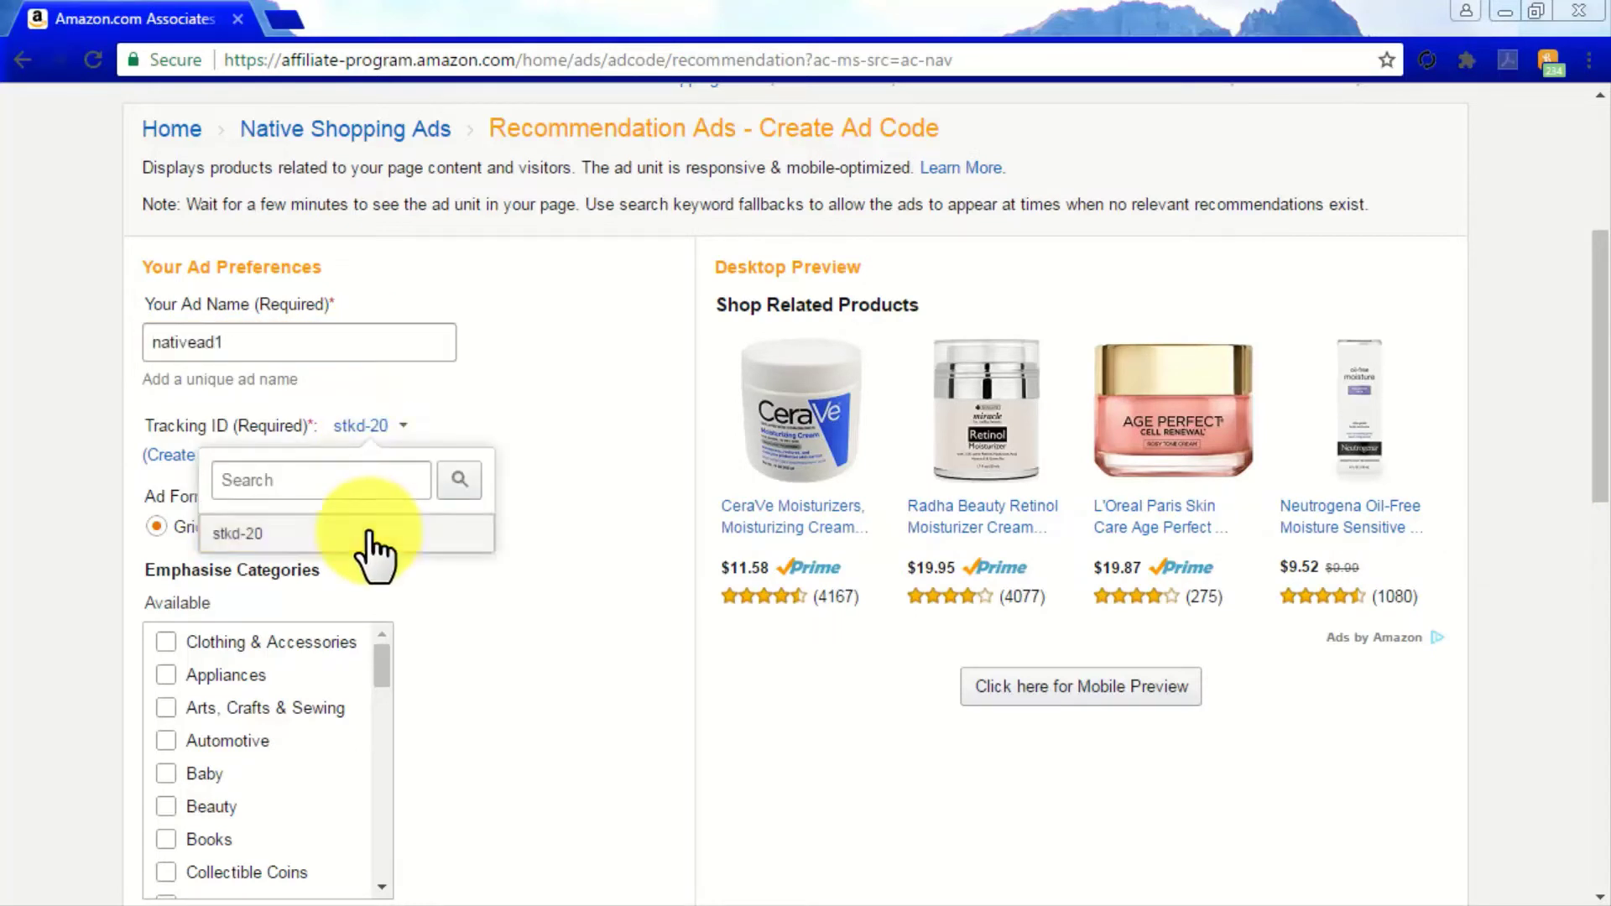
{"action": "left_click", "coordinate": [481, 622]}
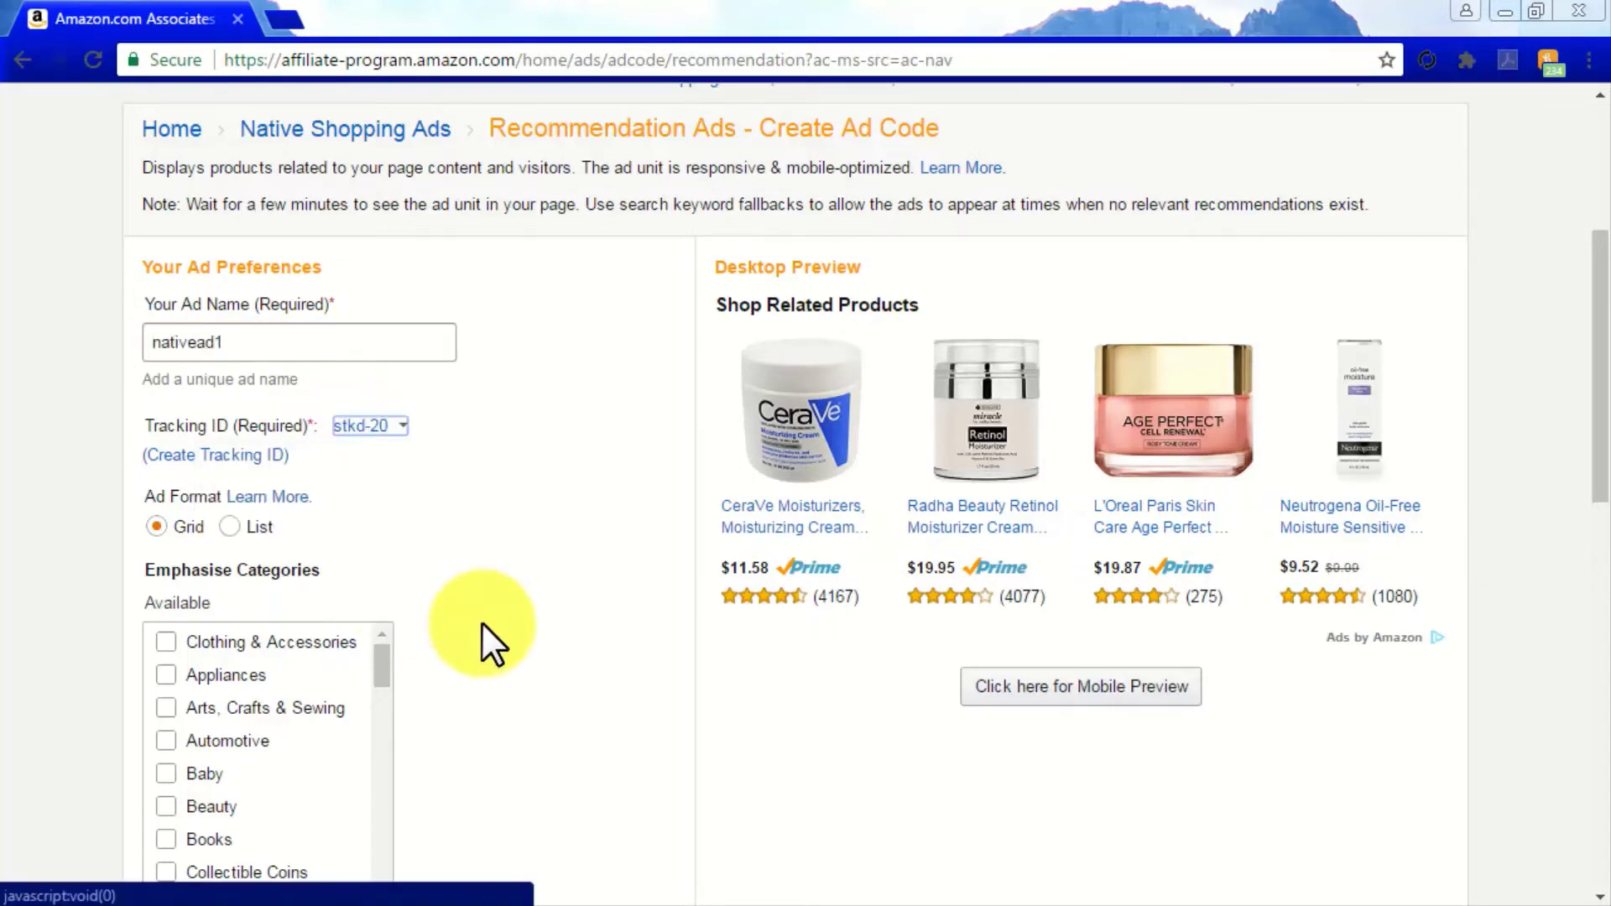
{"action": "left_click", "coordinate": [235, 520]}
{"action": "left_click", "coordinate": [159, 525]}
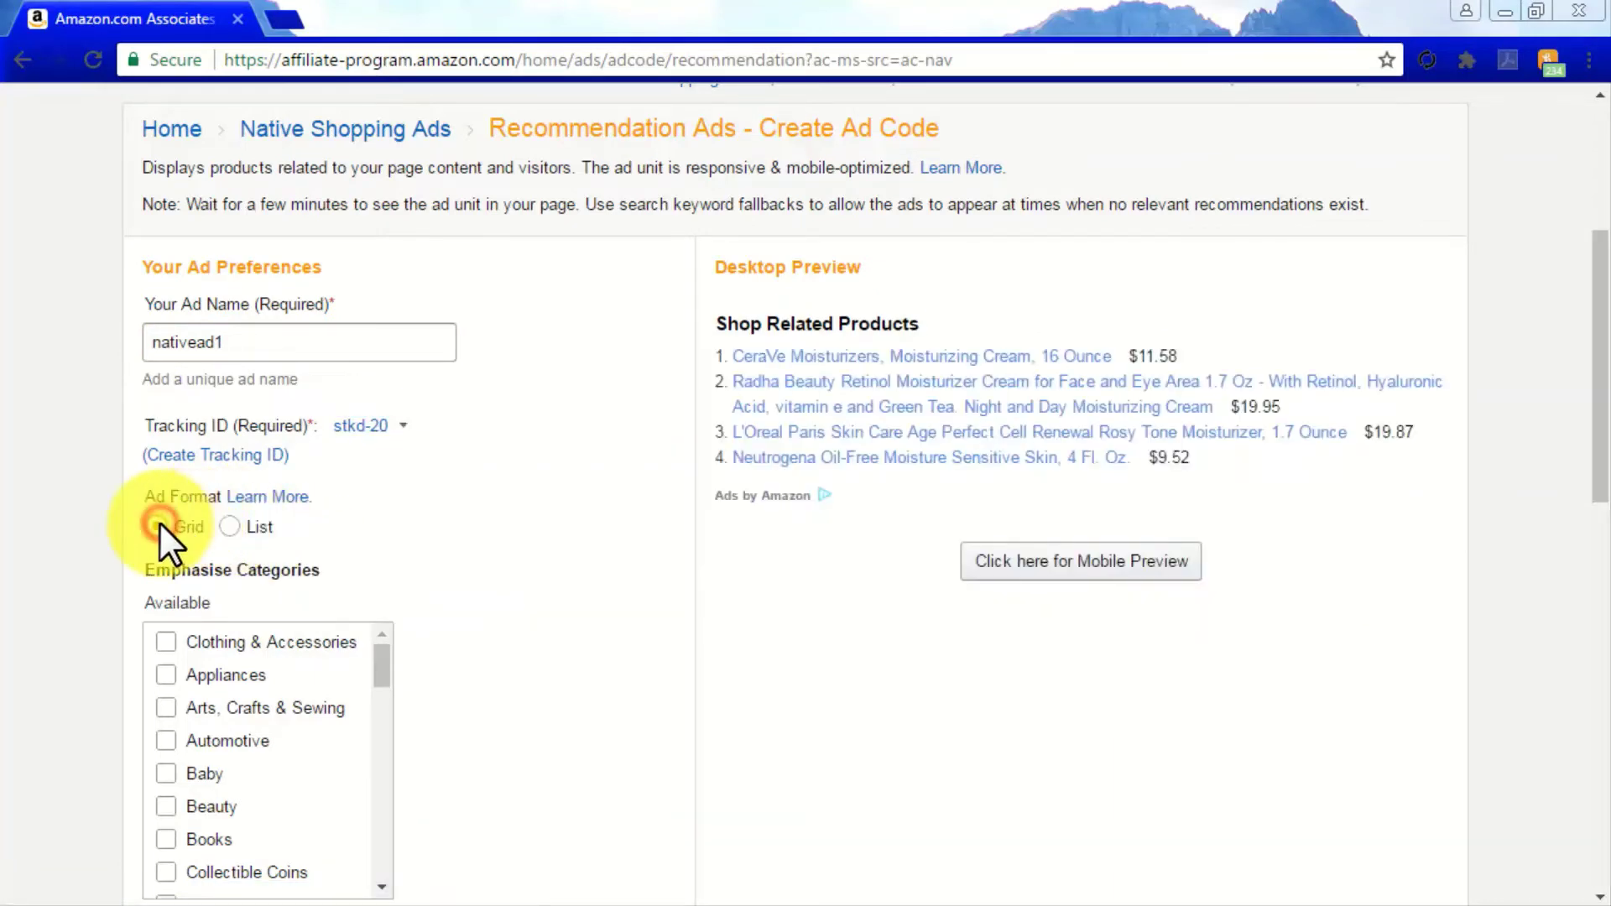
Step: Emphasise the Electronics category and set the fallback search keyword to 'home theater systems'
{"action": "scroll", "coordinate": [430, 658], "scroll_direction": "down", "scroll_amount": 5}
{"action": "left_click_drag", "start_coordinate": [374, 292], "coordinate": [370, 364]}
{"action": "left_click", "coordinate": [164, 260]}
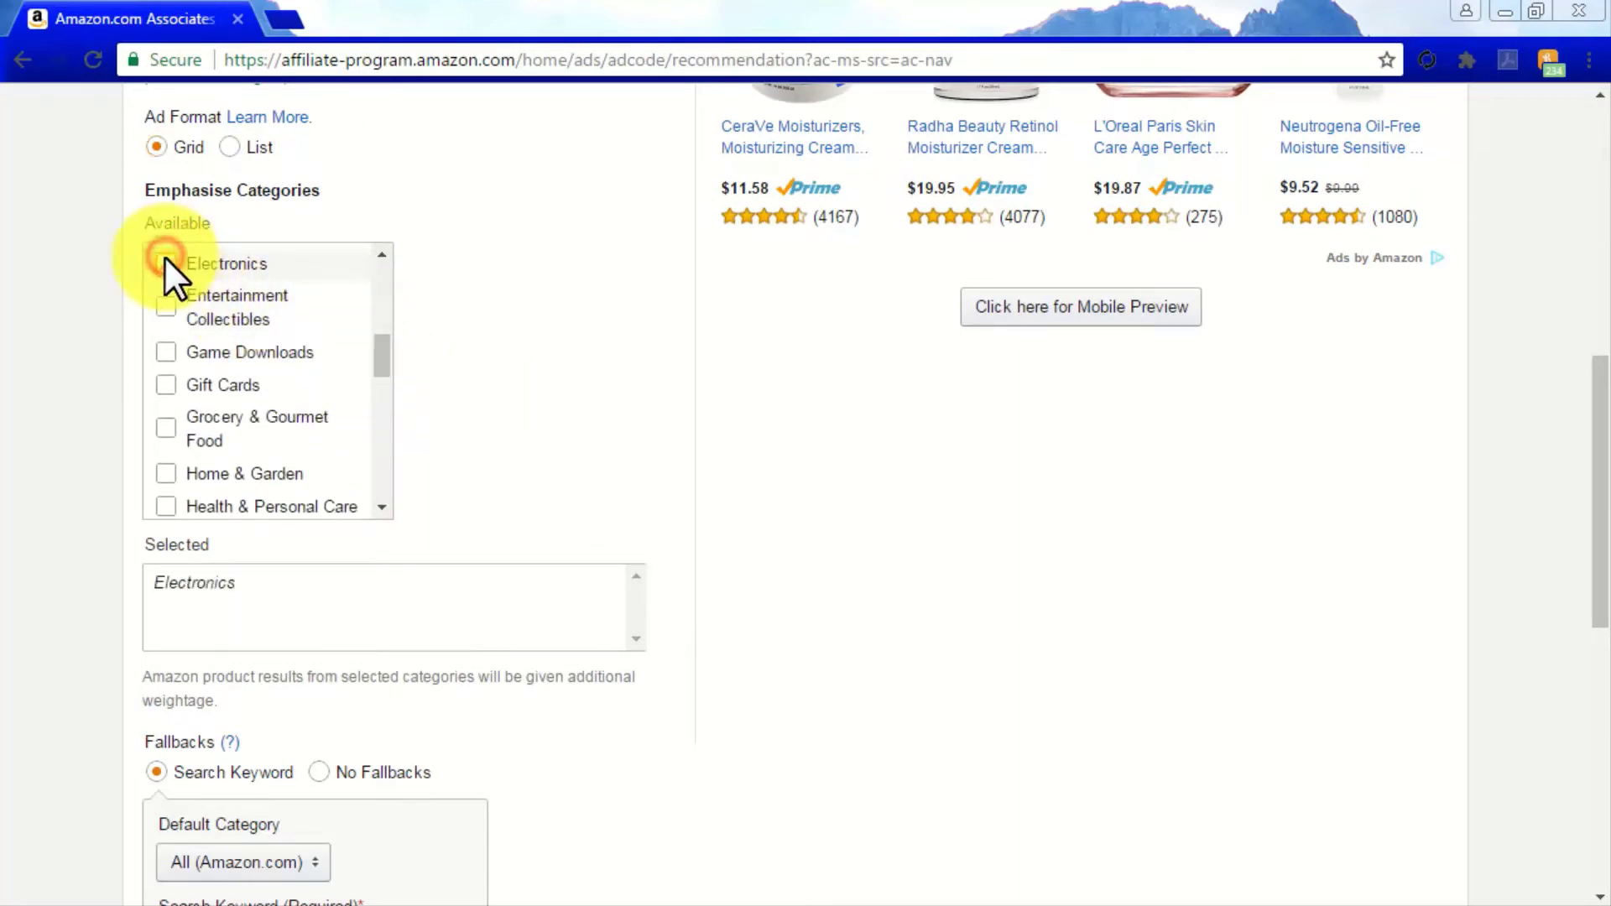
{"action": "scroll", "coordinate": [531, 863], "scroll_direction": "down", "scroll_amount": 3}
{"action": "left_click", "coordinate": [361, 693]}
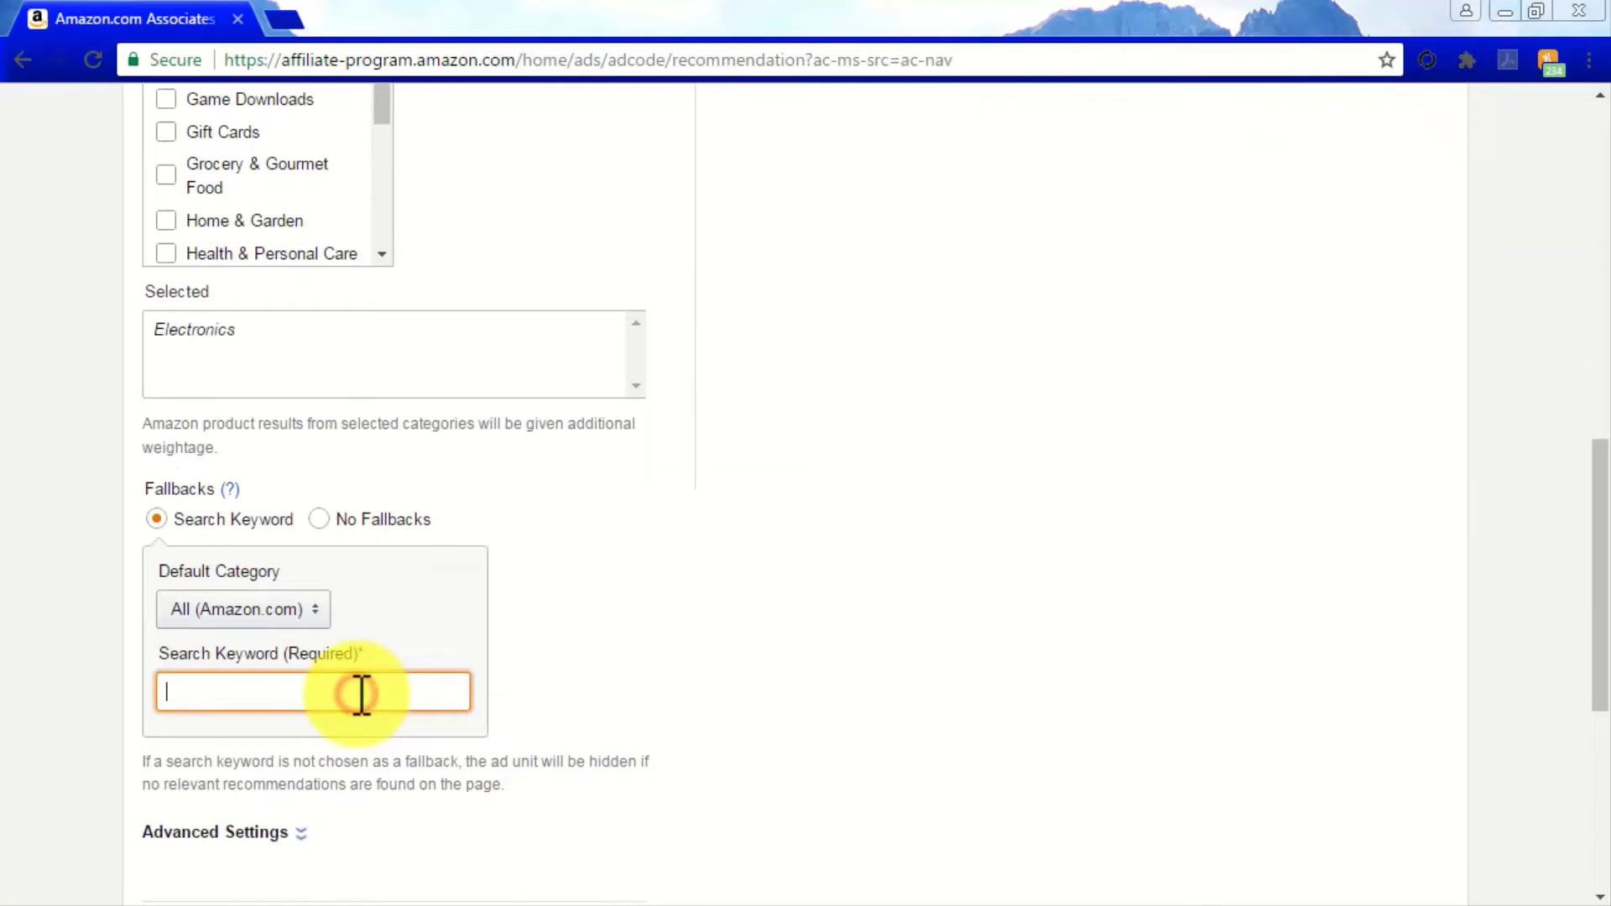
{"action": "type", "text": "home theater system"}
{"action": "type", "text": "s"}
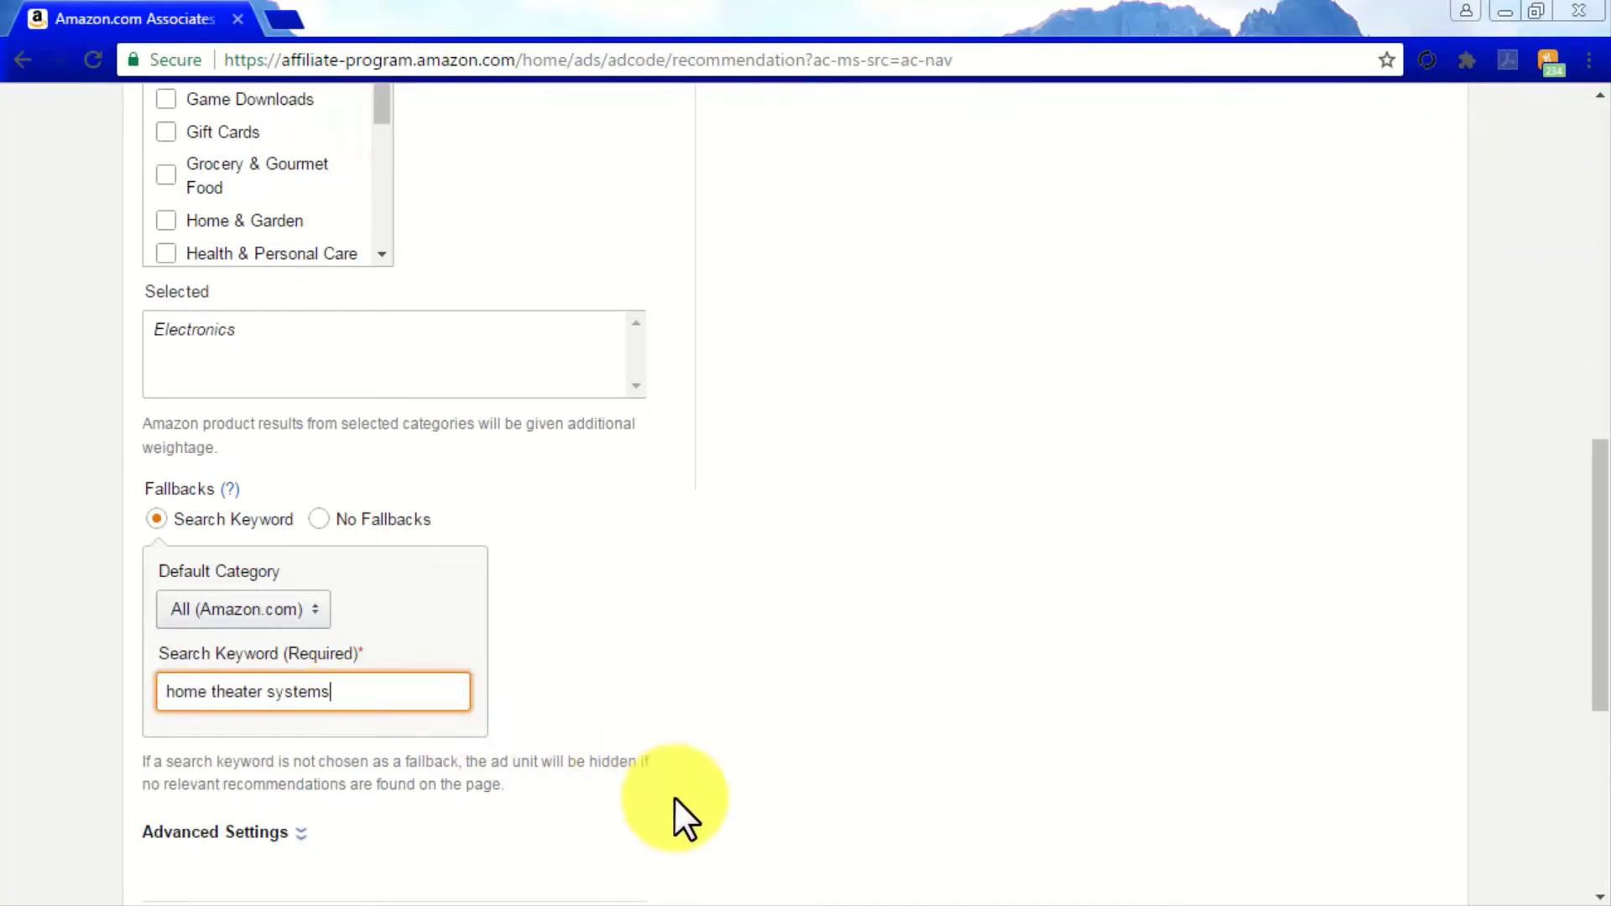
{"action": "scroll", "coordinate": [673, 797], "scroll_direction": "down", "scroll_amount": 3}
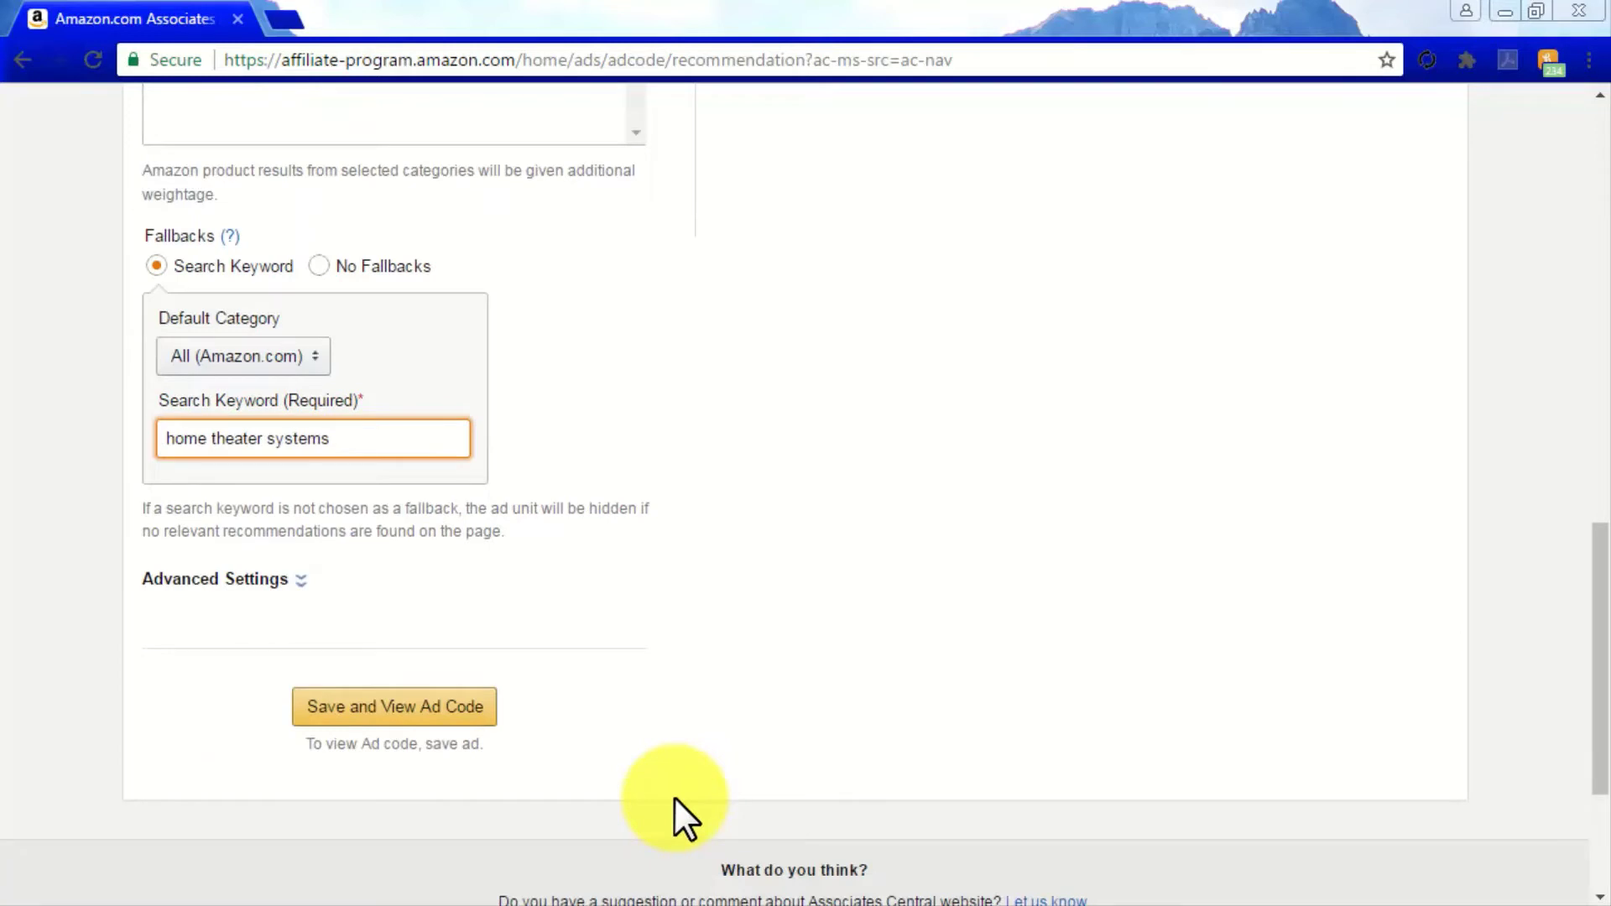
{"action": "scroll", "coordinate": [673, 797], "scroll_direction": "up", "scroll_amount": 9}
{"action": "scroll", "coordinate": [673, 797], "scroll_direction": "up", "scroll_amount": 6}
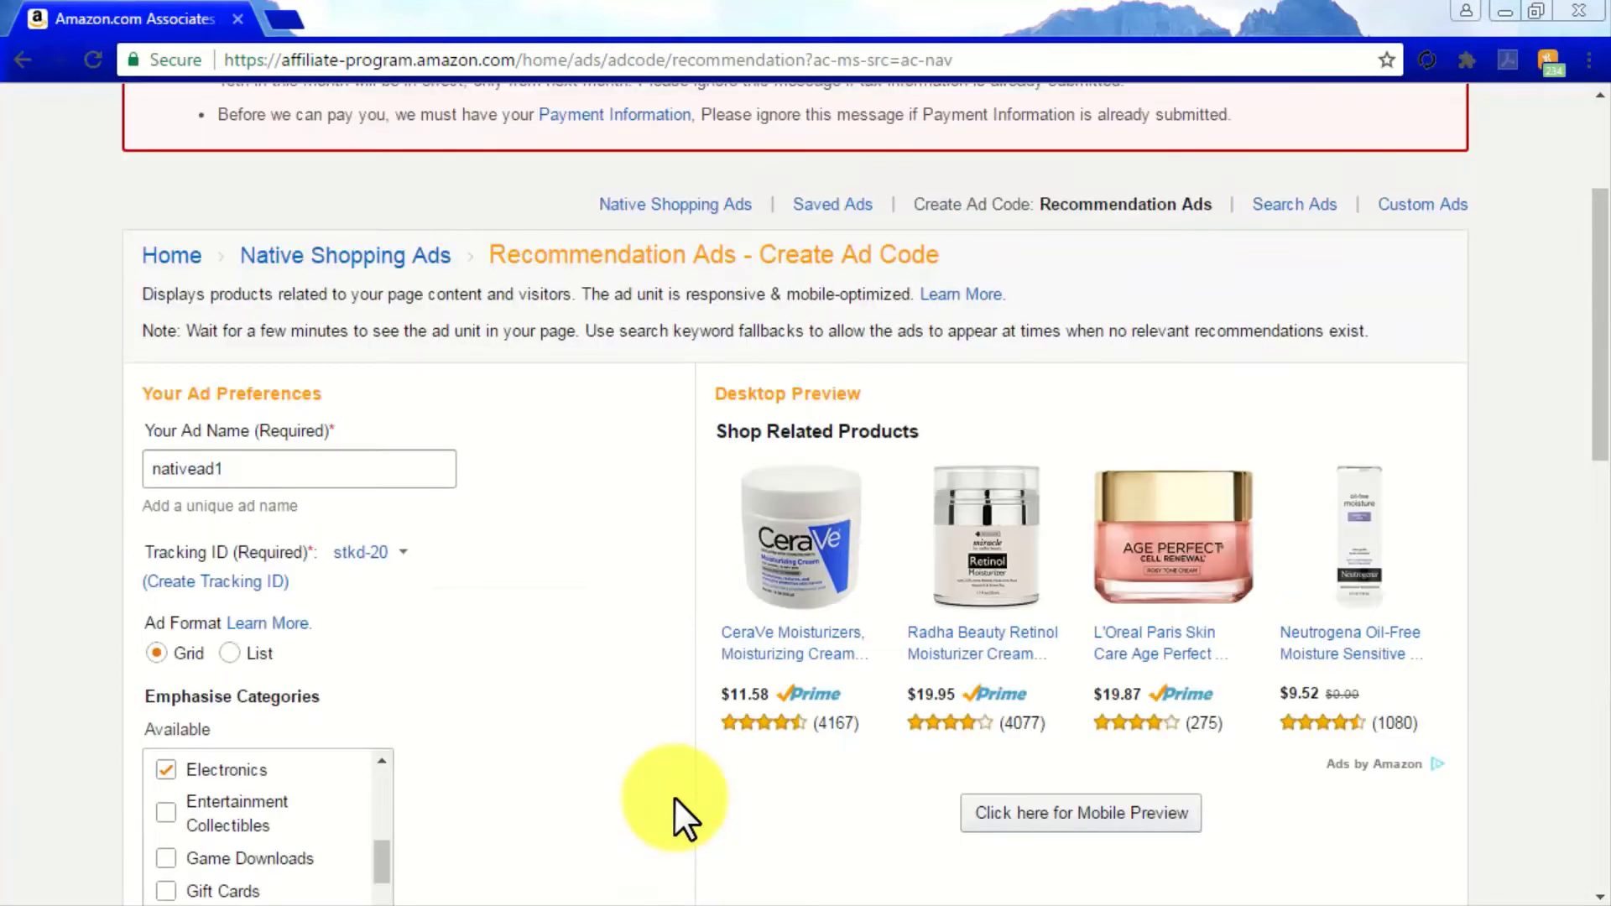
Step: Start a new Search Ads unit from Native Shopping Ads, keeping the Grid format
{"action": "left_click", "coordinate": [381, 516]}
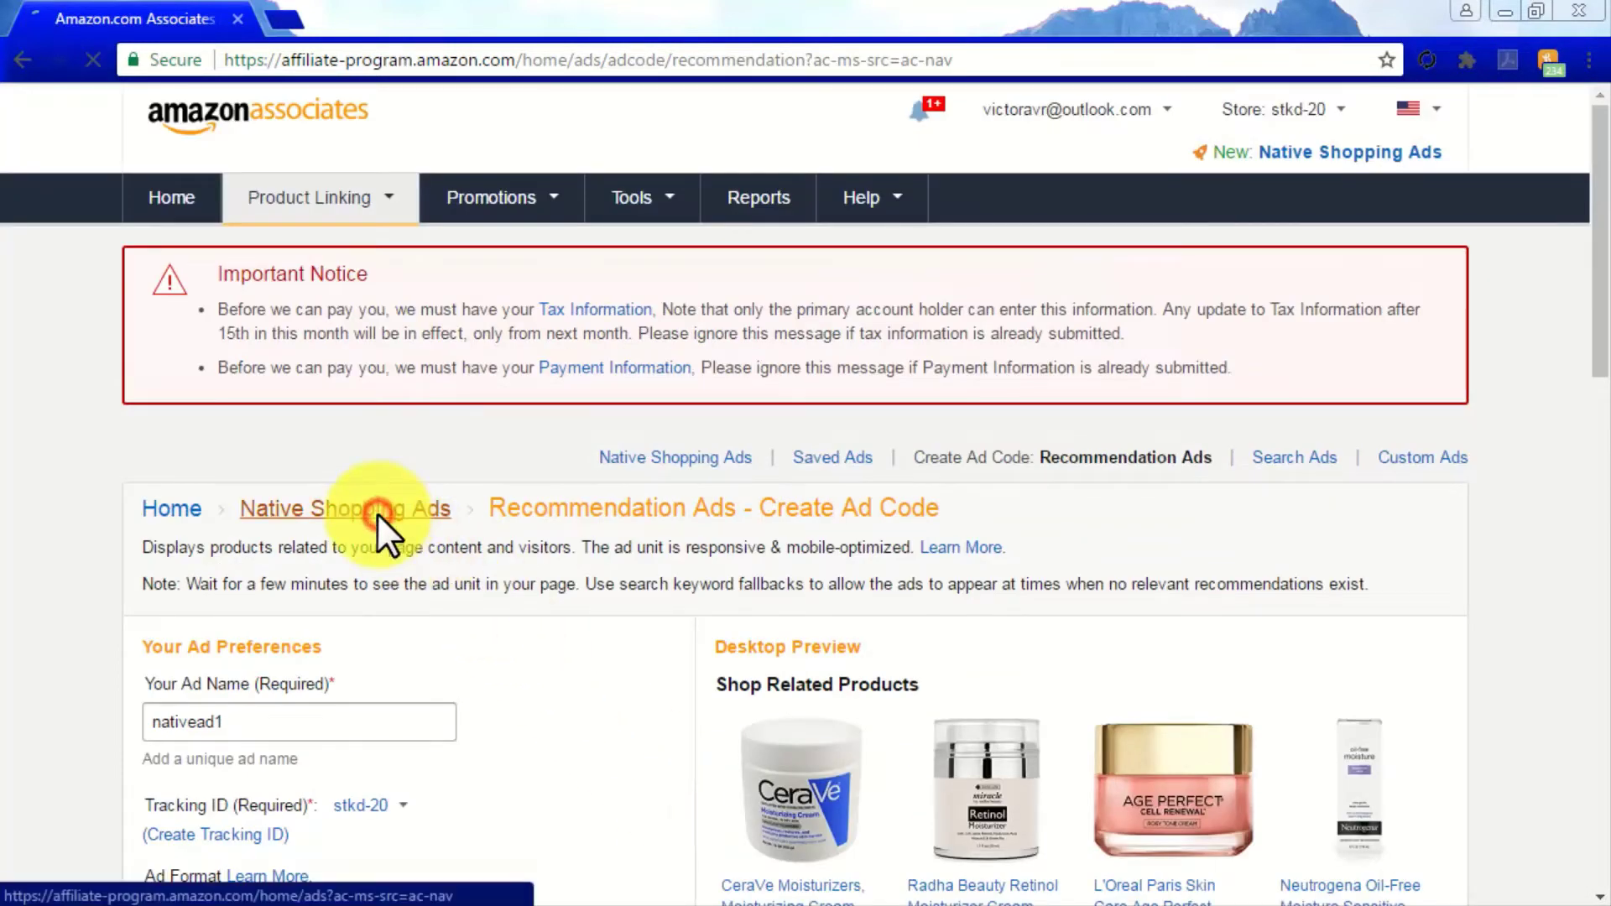
{"action": "scroll", "coordinate": [582, 557], "scroll_direction": "down", "scroll_amount": 5}
{"action": "left_click", "coordinate": [298, 485]}
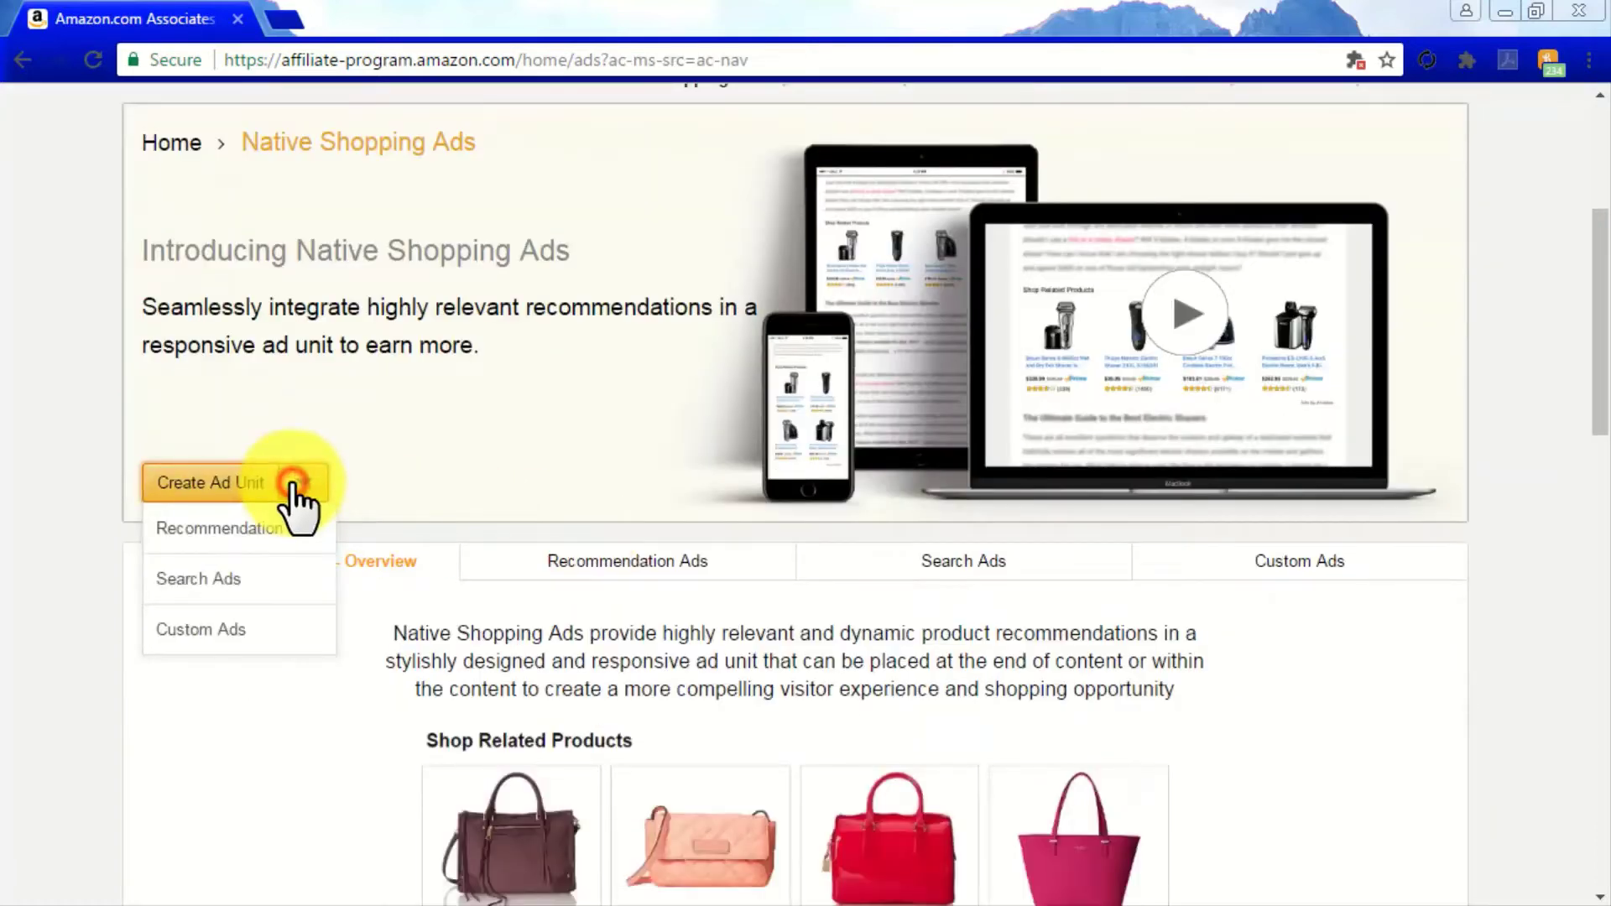
{"action": "left_click", "coordinate": [294, 574]}
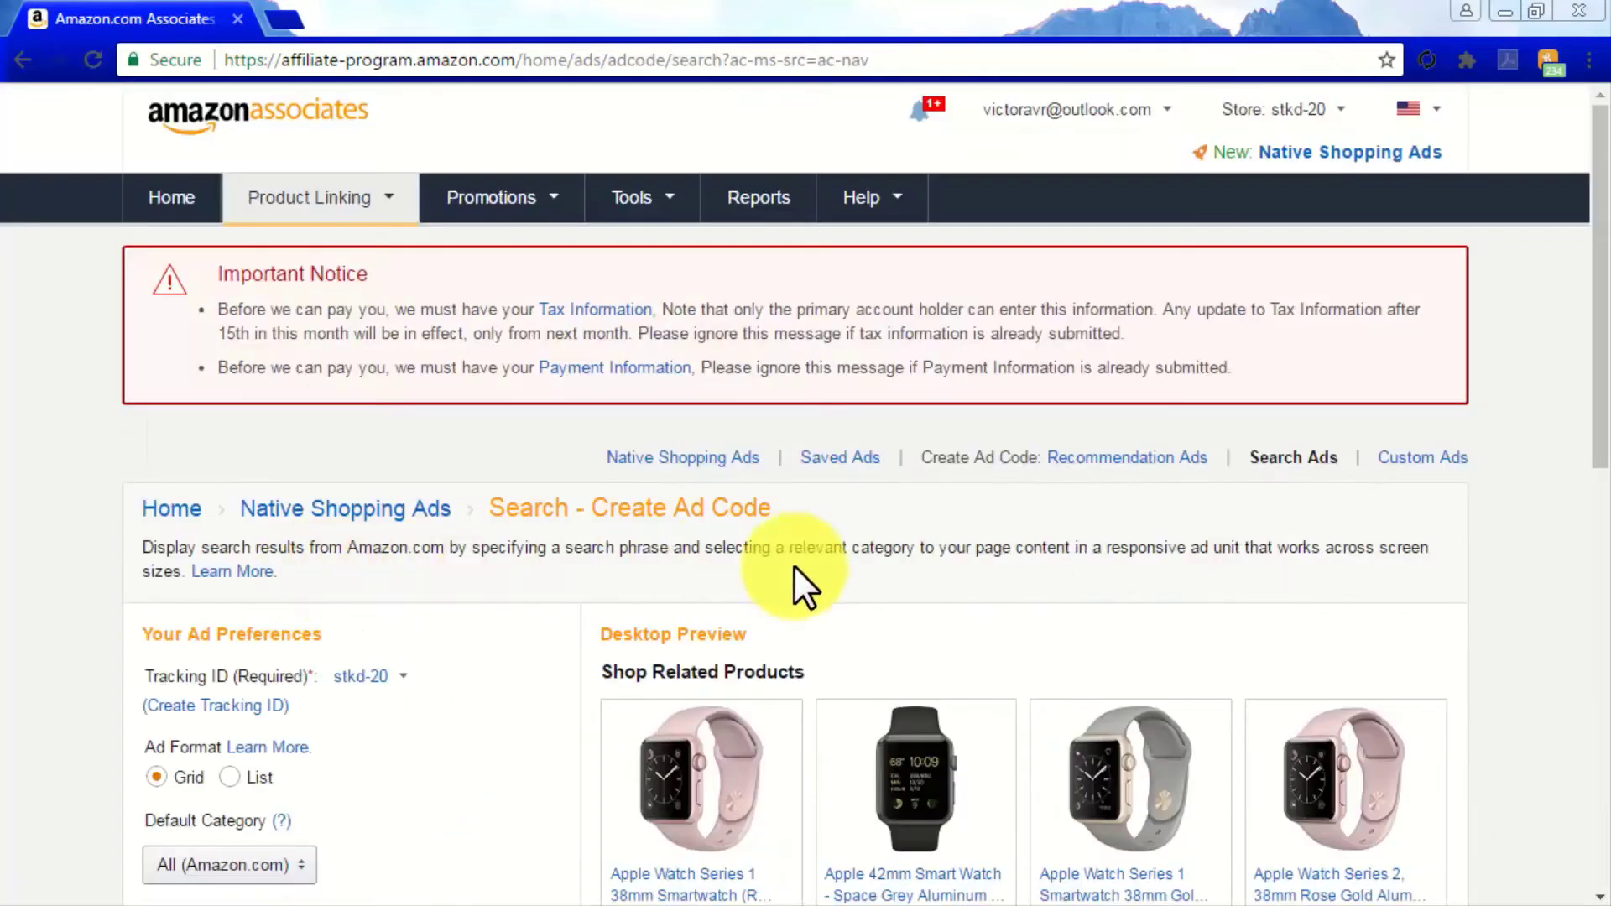
{"action": "scroll", "coordinate": [1483, 540], "scroll_direction": "down", "scroll_amount": 2}
{"action": "scroll", "coordinate": [1482, 541], "scroll_direction": "down", "scroll_amount": 3}
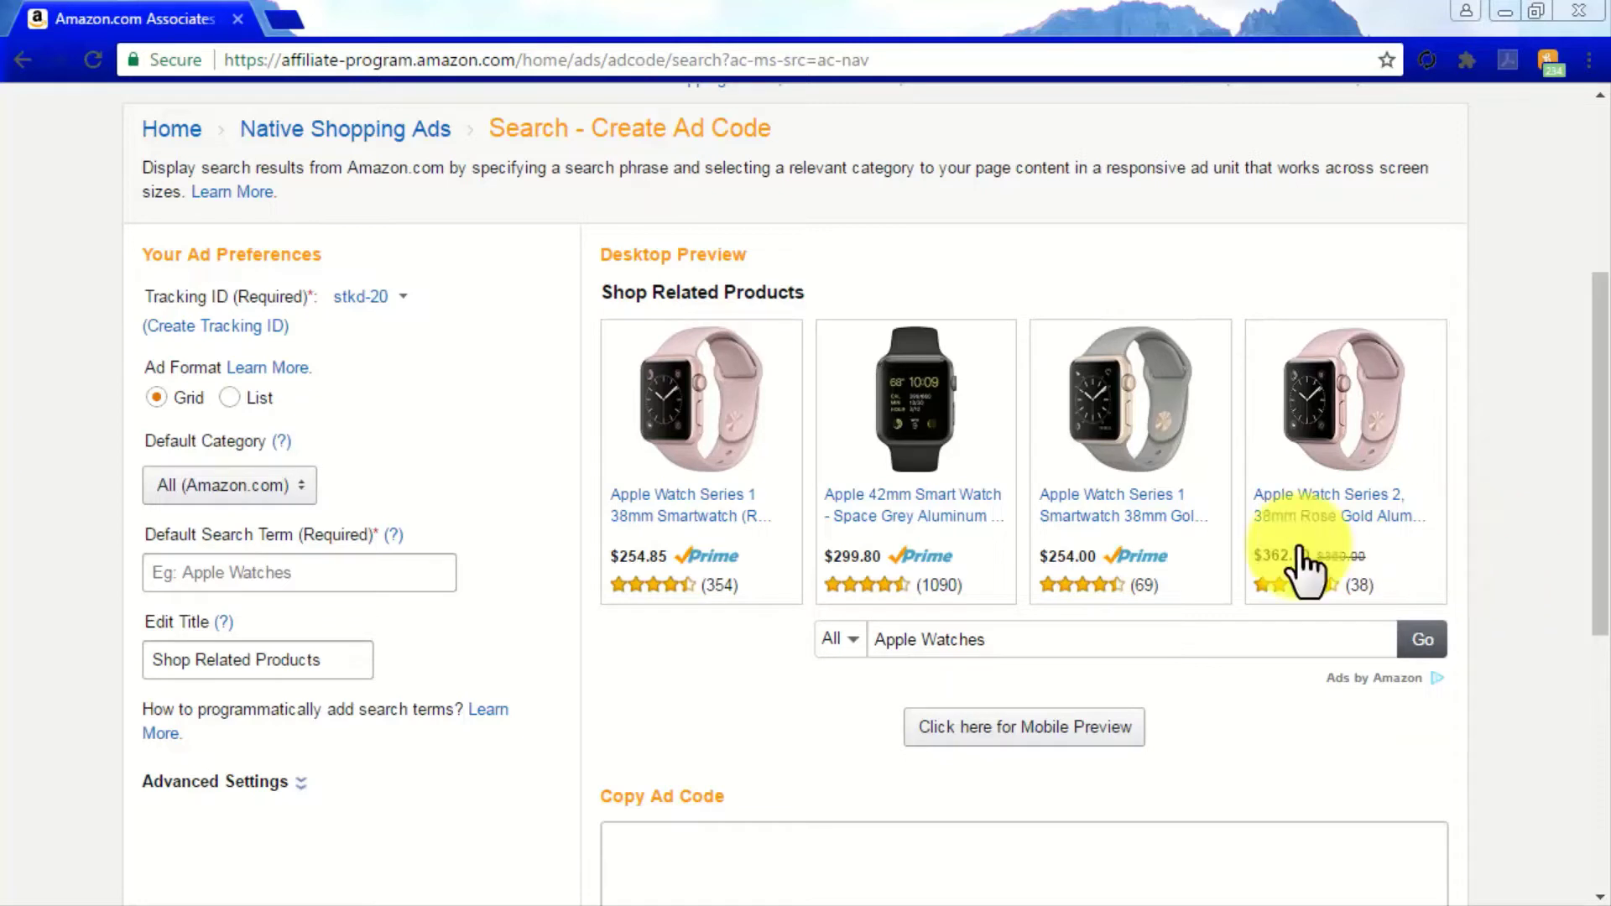
{"action": "left_click", "coordinate": [225, 398]}
{"action": "left_click", "coordinate": [156, 396]}
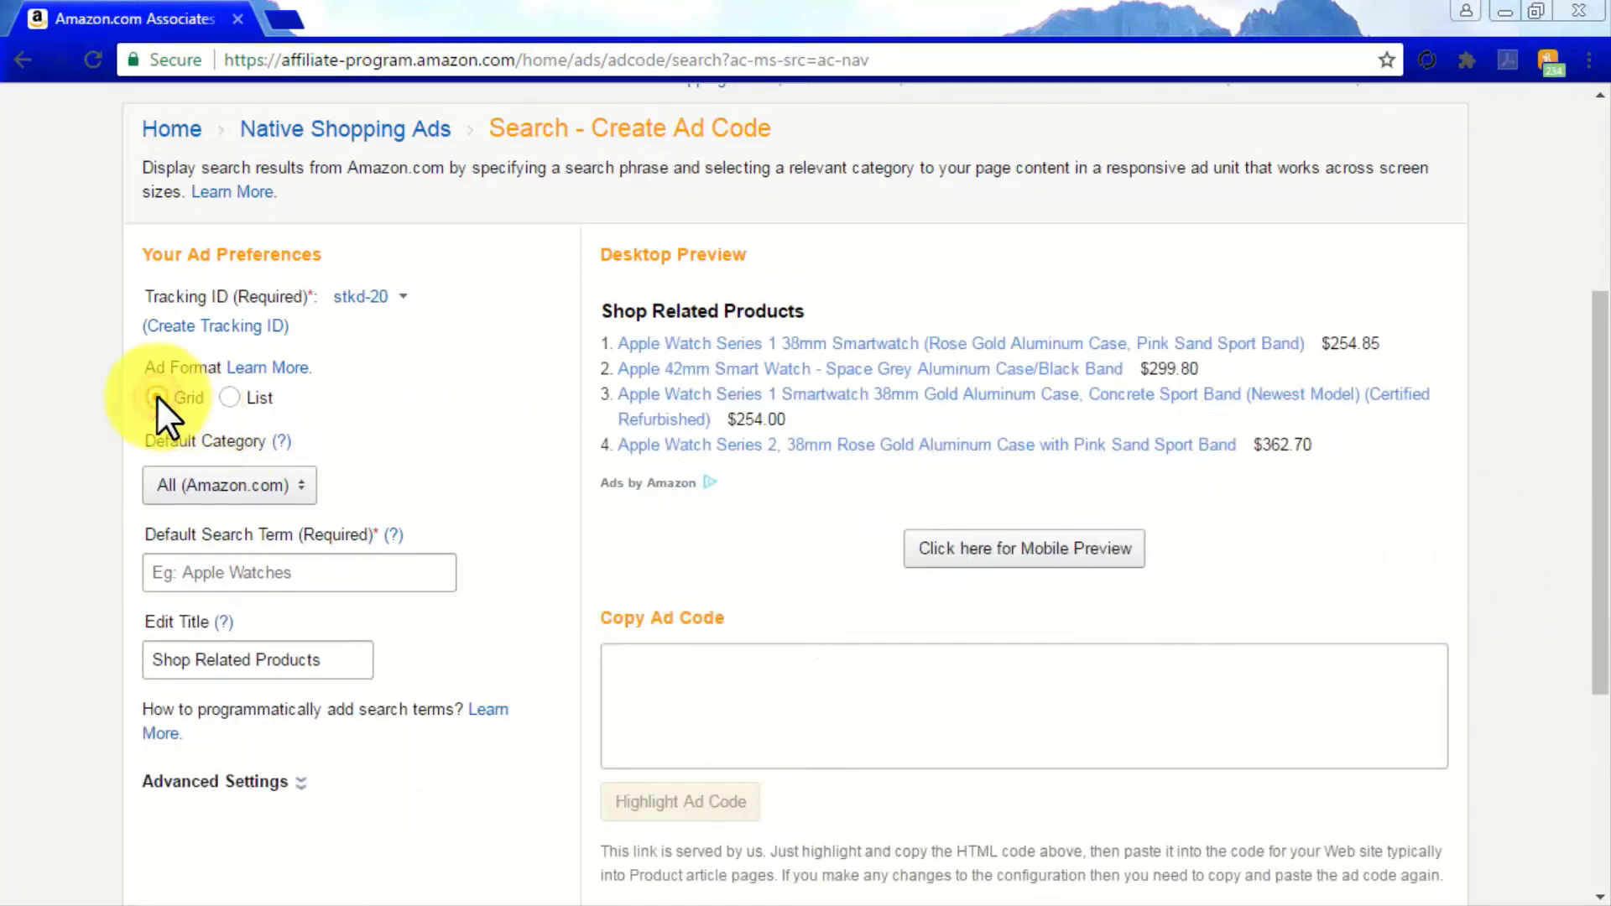
Step: Set default category Electronics and search term 'home theater', then select the generated ad code
{"action": "left_click", "coordinate": [267, 487]}
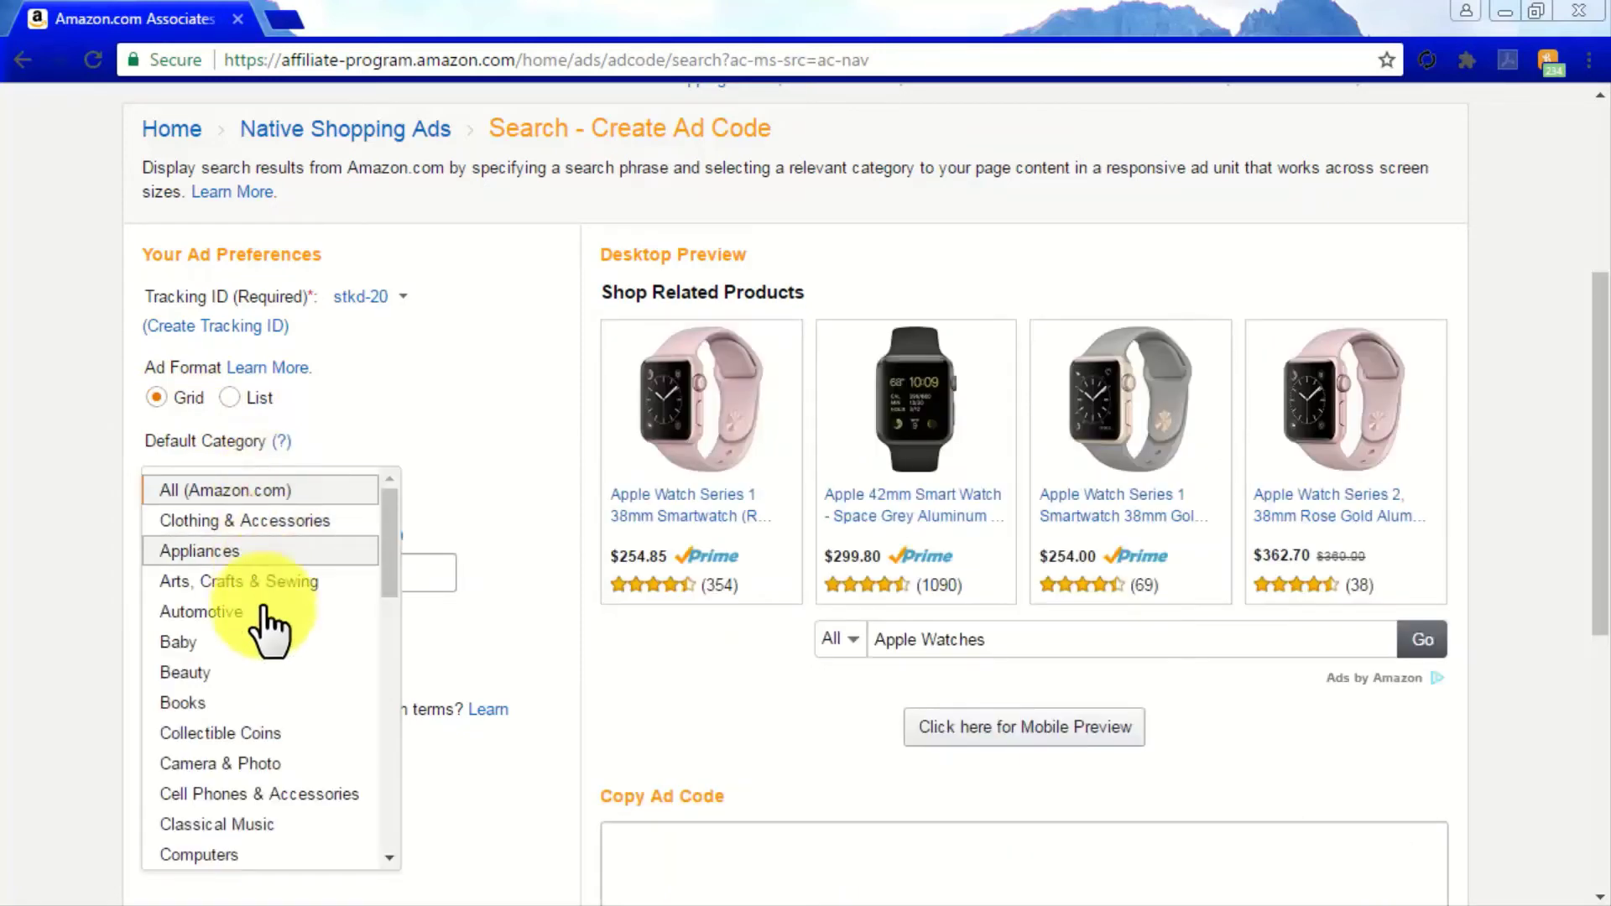
{"action": "scroll", "coordinate": [260, 672], "scroll_direction": "down", "scroll_amount": 3}
{"action": "left_click", "coordinate": [259, 667]}
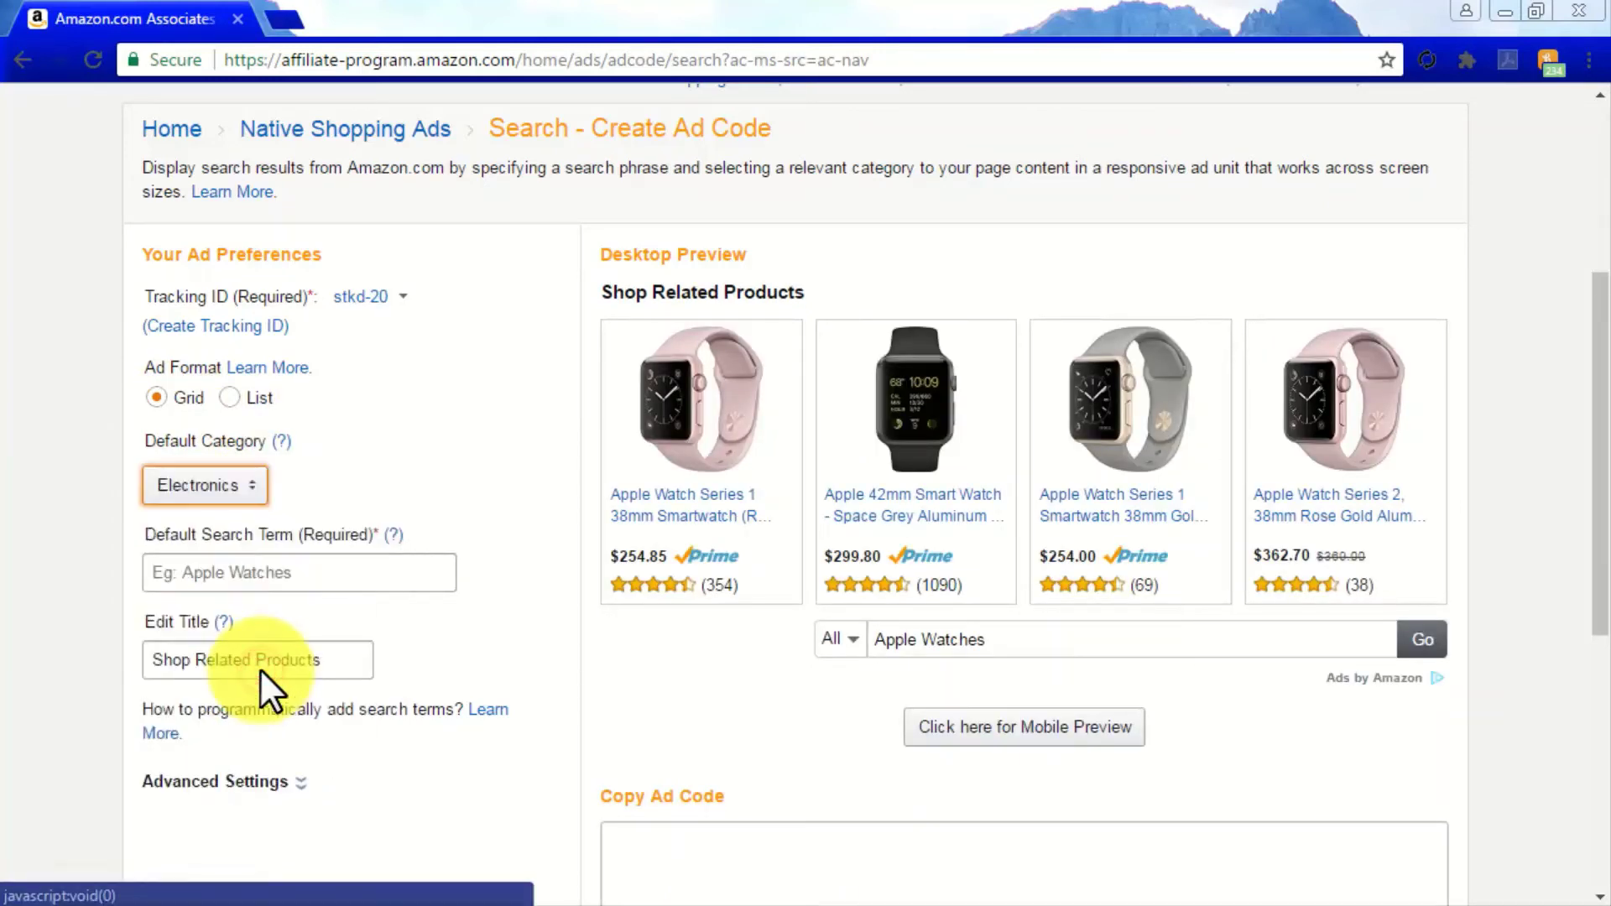
{"action": "left_click", "coordinate": [319, 570]}
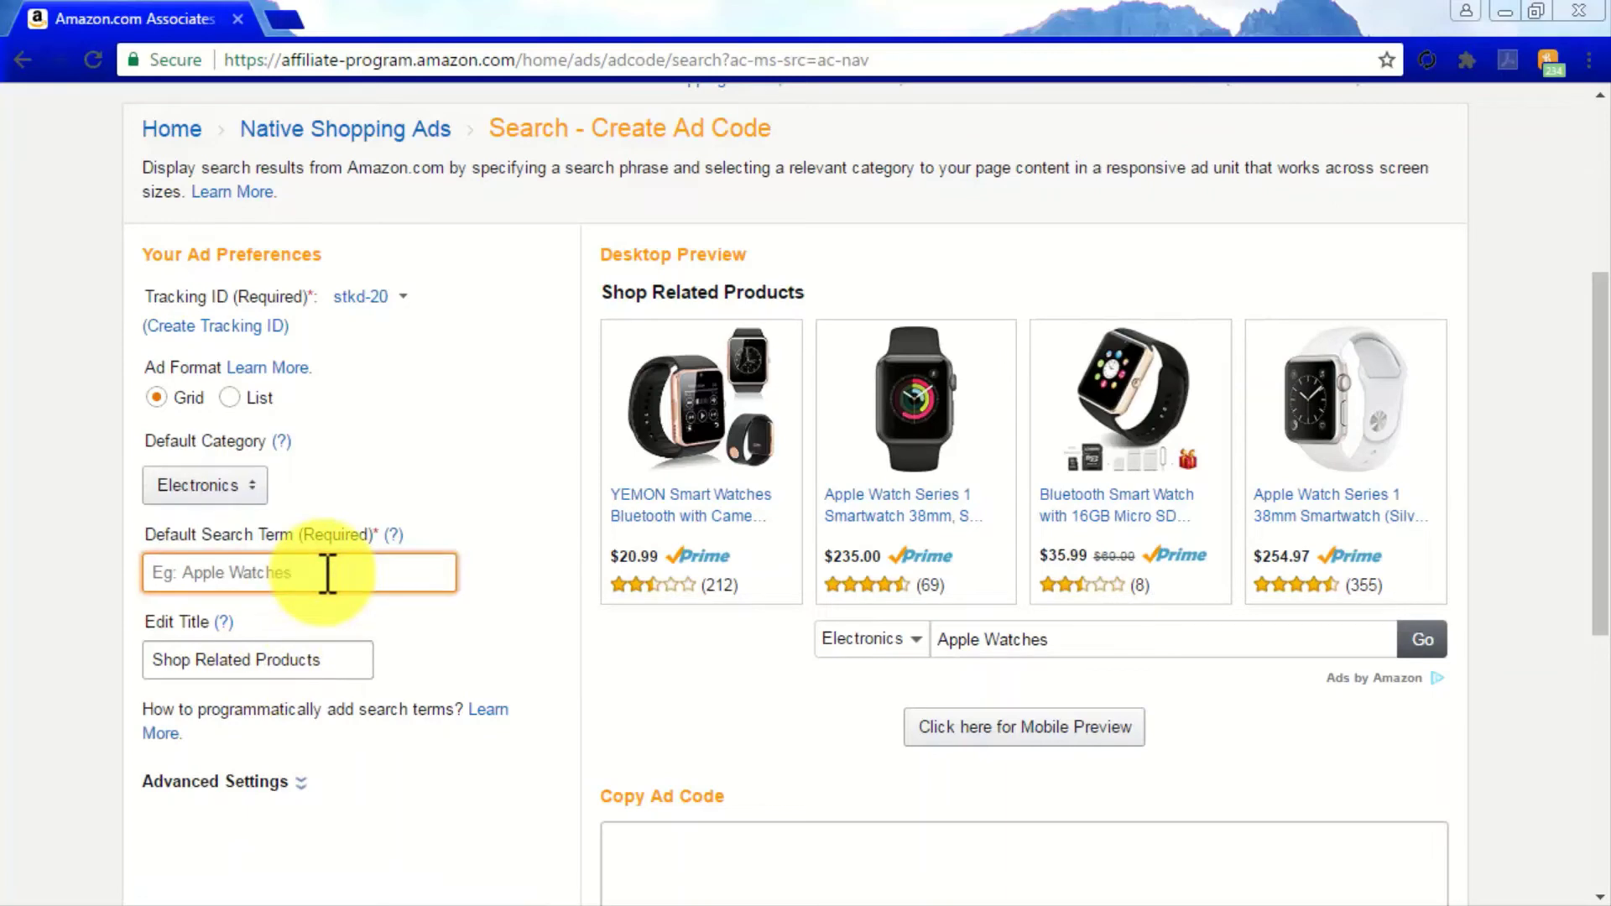
{"action": "type", "text": "home theater"}
{"action": "scroll", "coordinate": [576, 606], "scroll_direction": "down", "scroll_amount": 6}
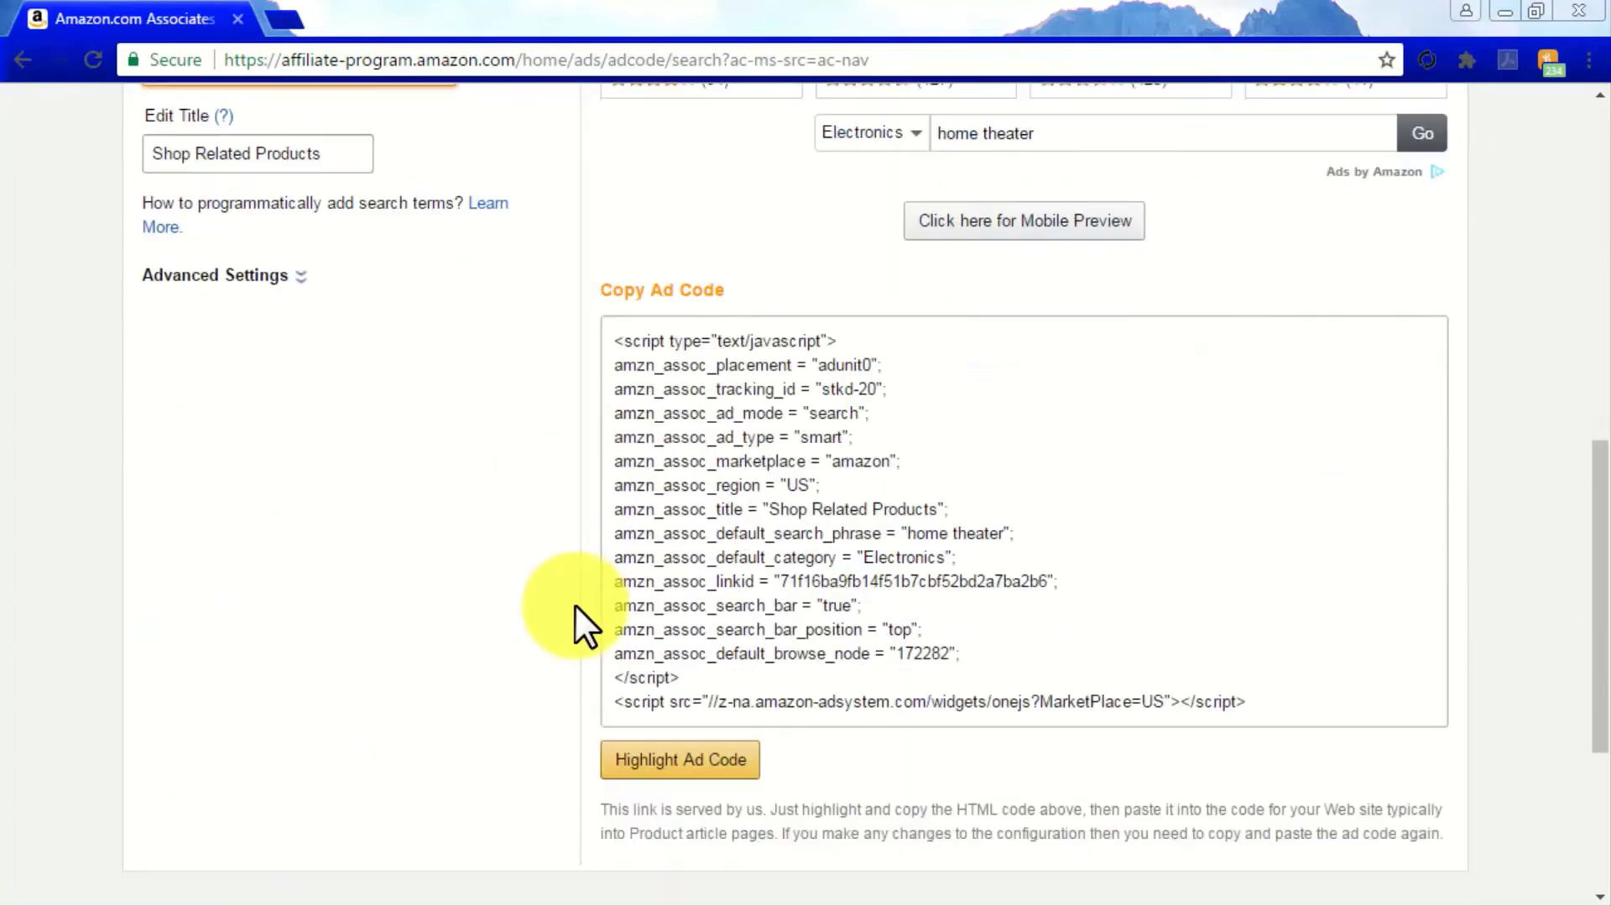
{"action": "left_click", "coordinate": [1233, 707]}
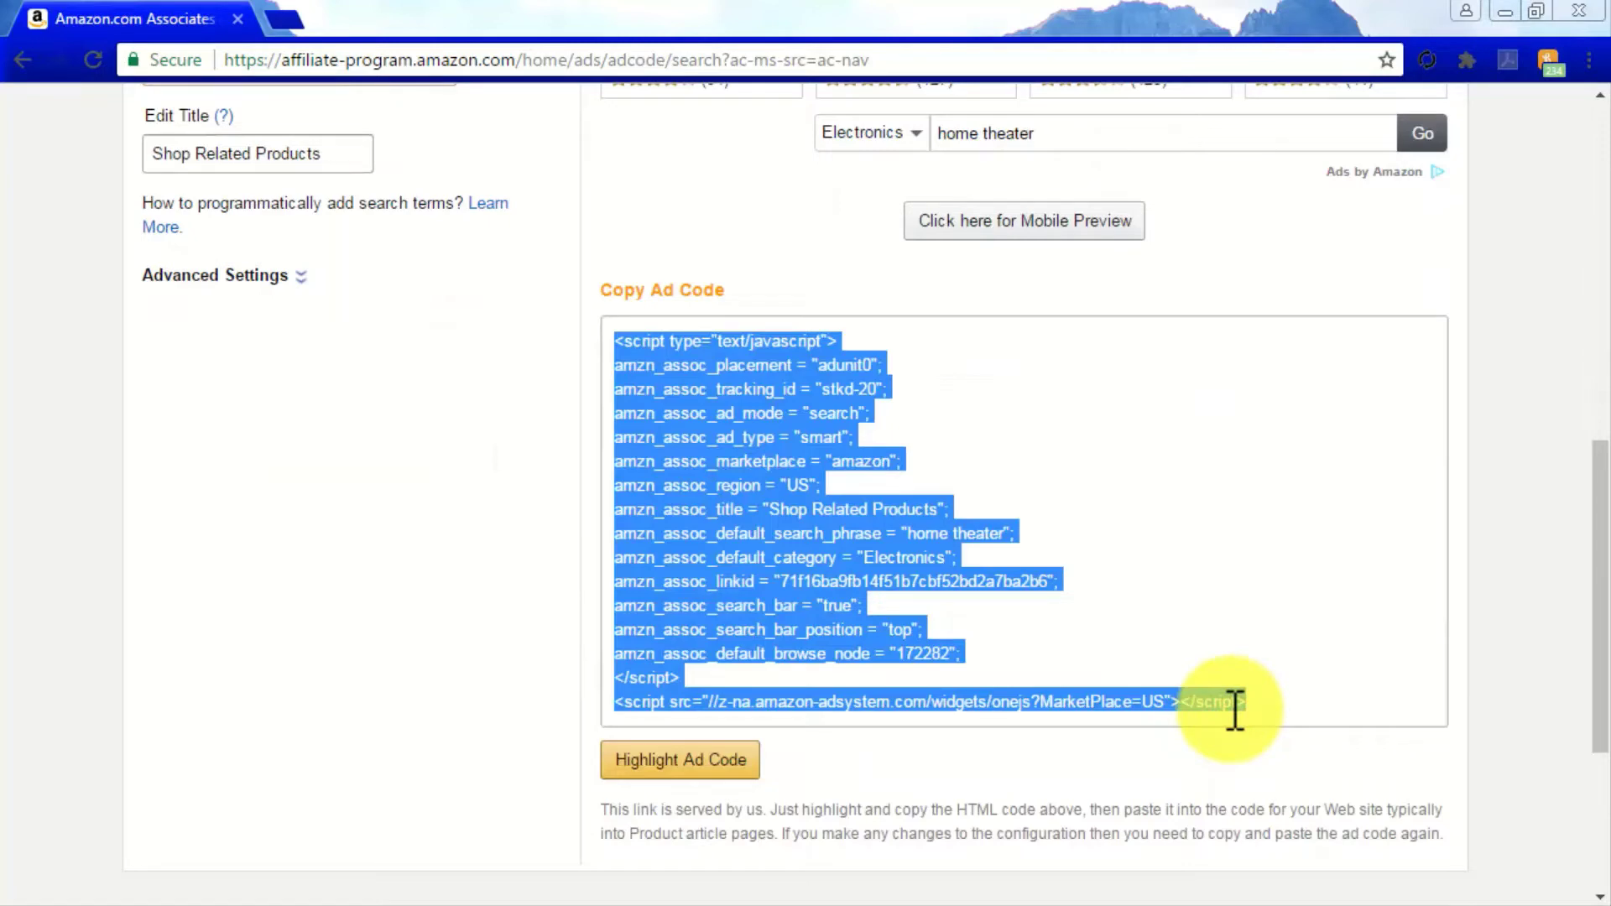
{"action": "scroll", "coordinate": [1234, 707], "scroll_direction": "up", "scroll_amount": 10}
Step: Start a new Custom Ads unit from Native Shopping Ads, keeping the Grid format
{"action": "left_click", "coordinate": [345, 374]}
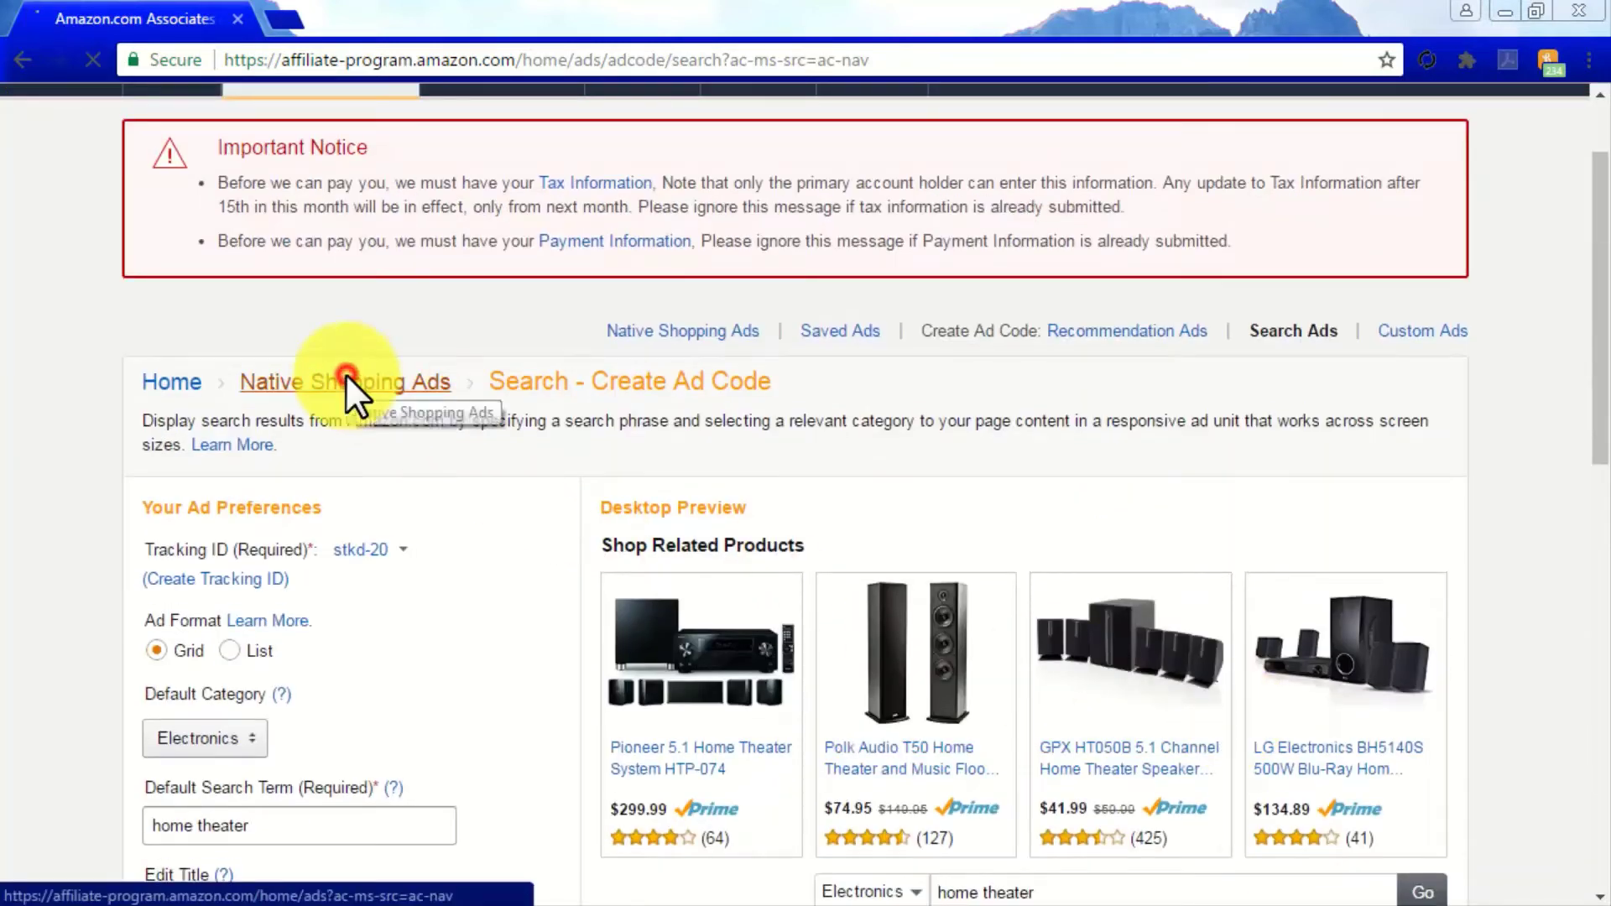
{"action": "scroll", "coordinate": [557, 651], "scroll_direction": "down", "scroll_amount": 2}
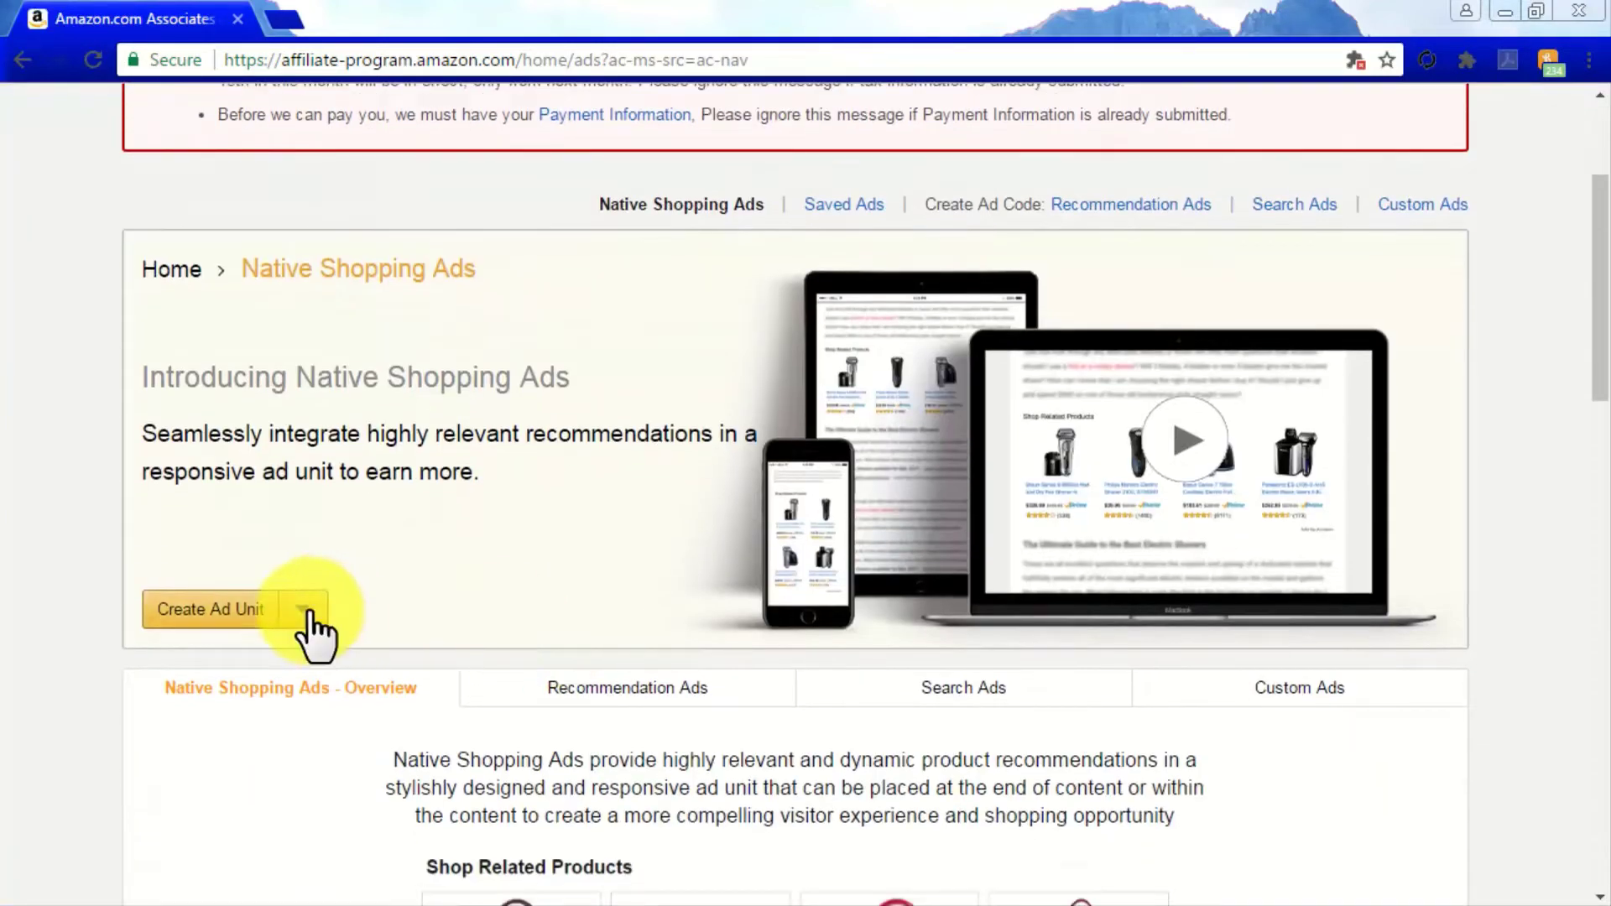
{"action": "left_click", "coordinate": [307, 614]}
{"action": "left_click", "coordinate": [301, 755]}
{"action": "scroll", "coordinate": [1533, 728], "scroll_direction": "down", "scroll_amount": 2}
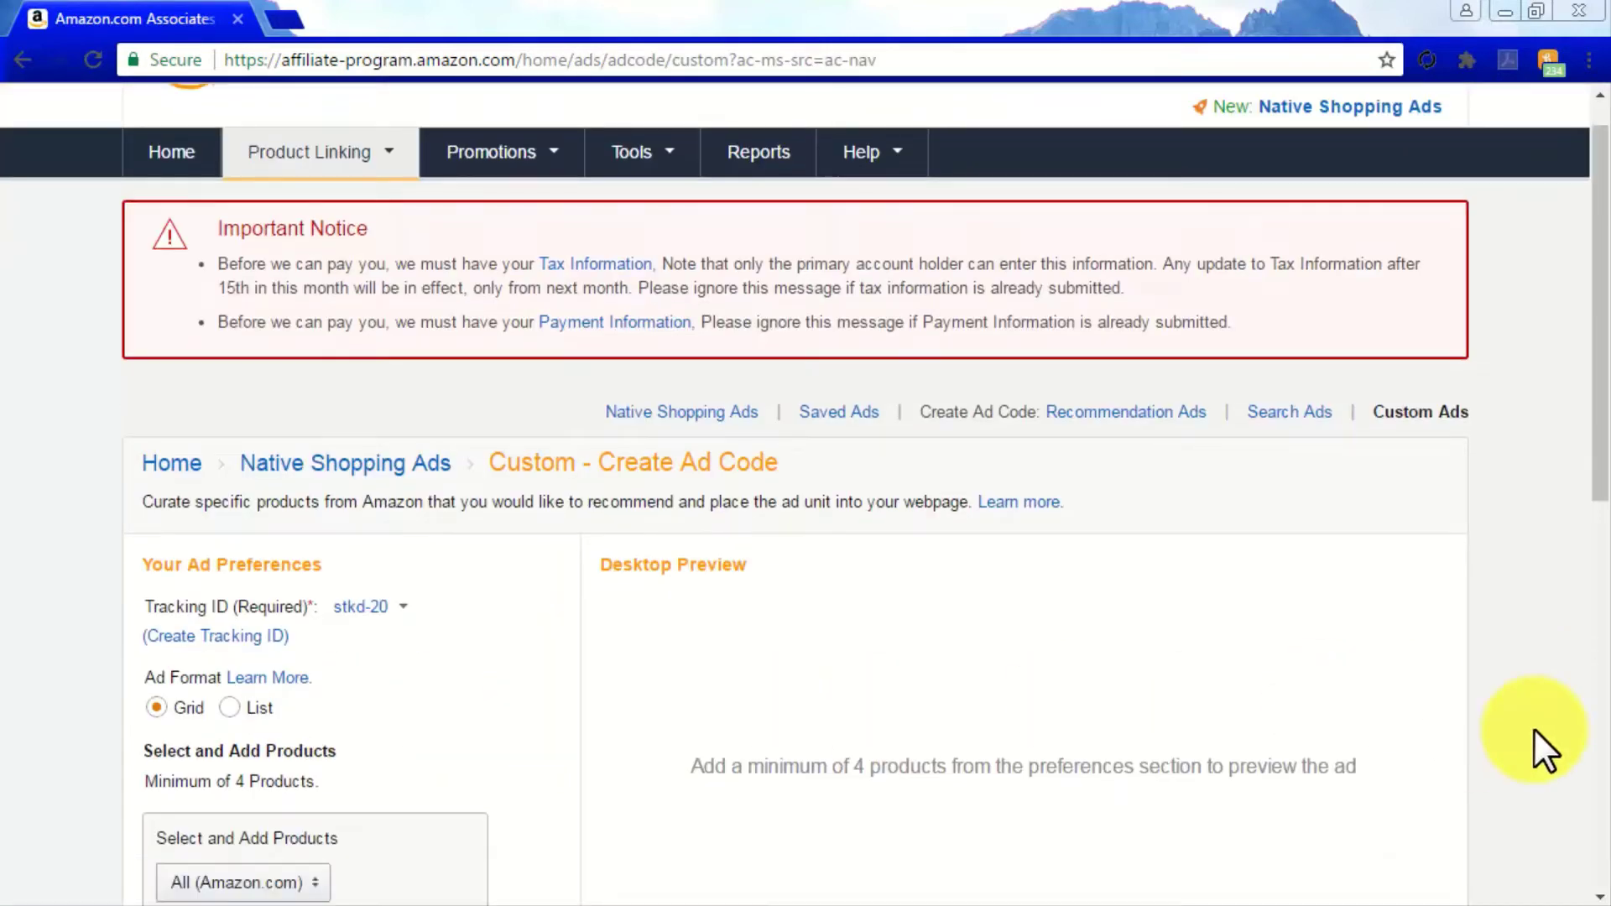
{"action": "scroll", "coordinate": [1534, 729], "scroll_direction": "down", "scroll_amount": 4}
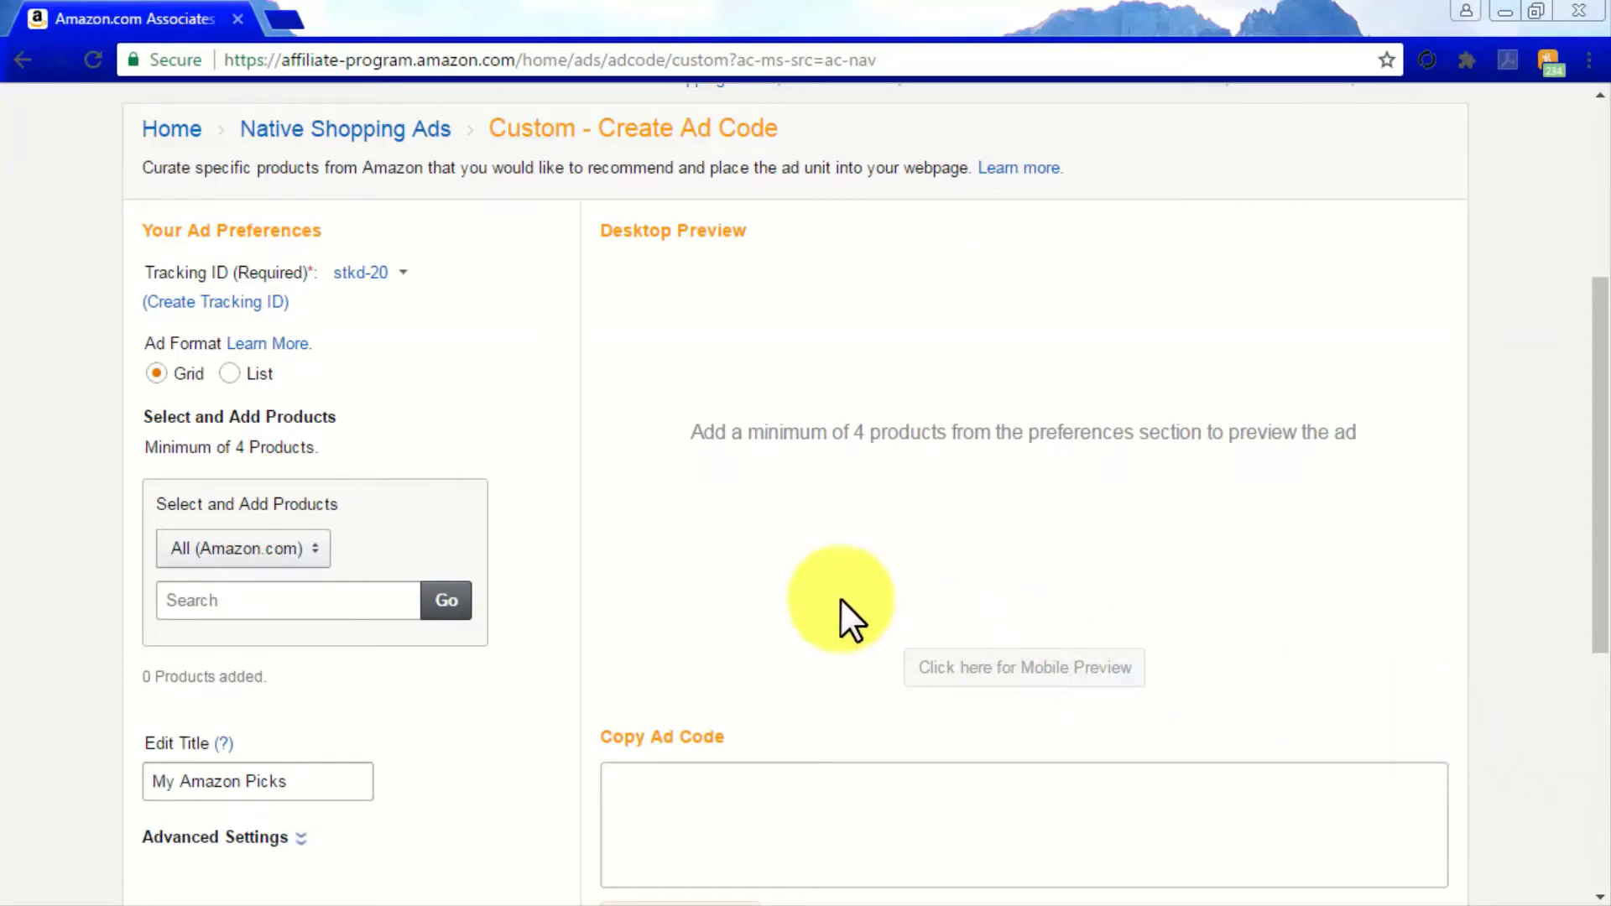
{"action": "left_click", "coordinate": [225, 374]}
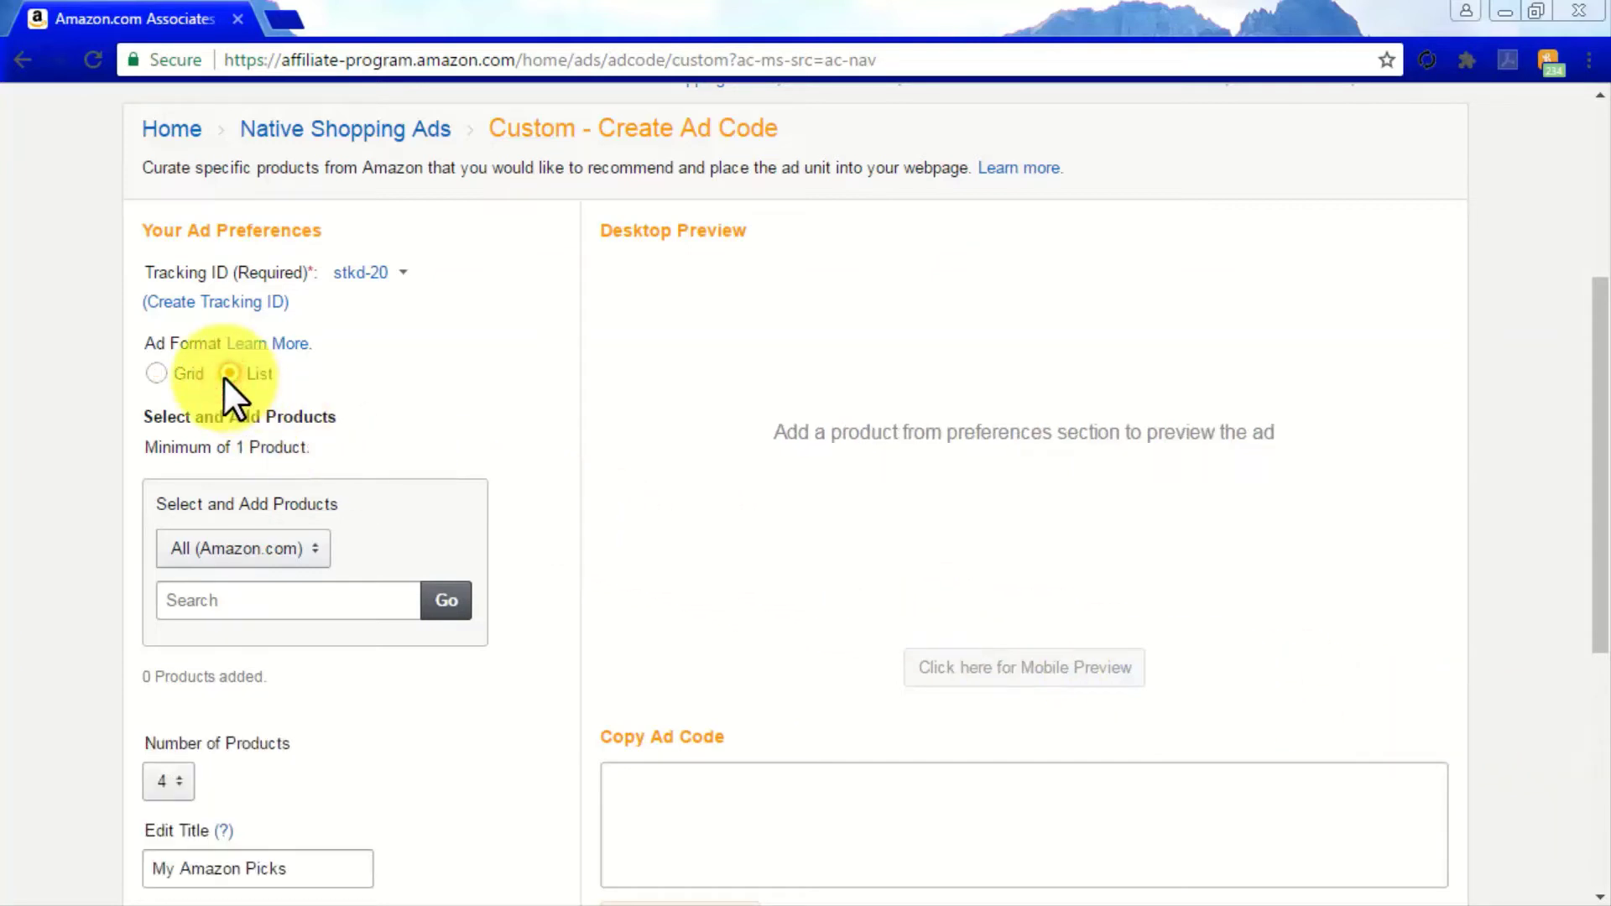
{"action": "left_click", "coordinate": [158, 374]}
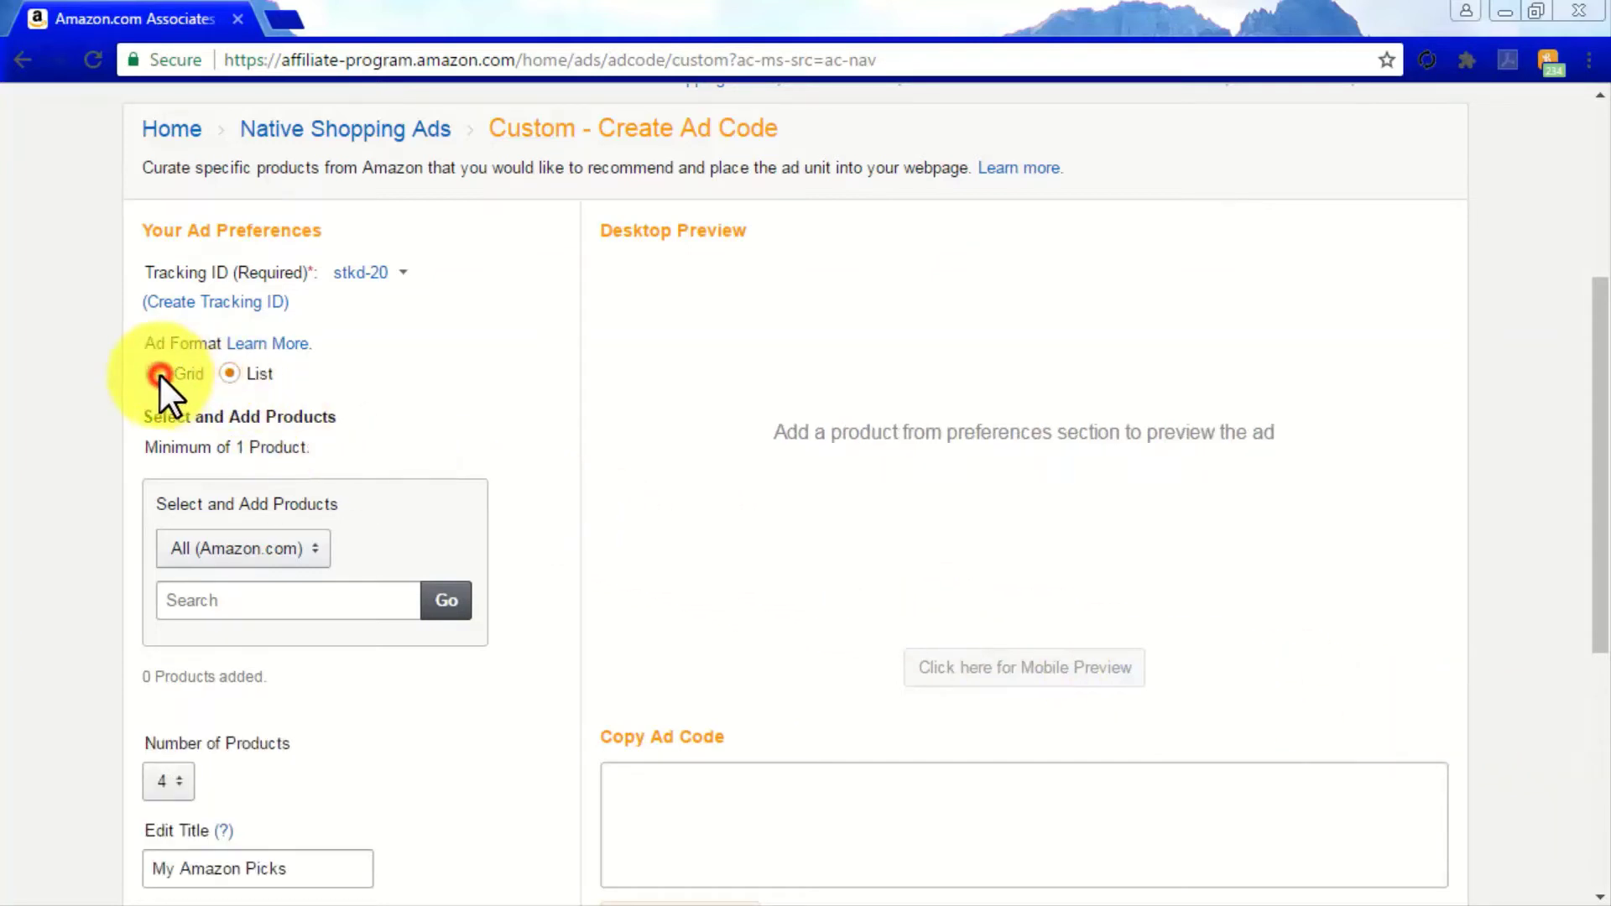
Step: Search the Electronics category for 'onkyo' products
{"action": "left_click", "coordinate": [293, 550]}
{"action": "scroll", "coordinate": [277, 503], "scroll_direction": "down", "scroll_amount": 3}
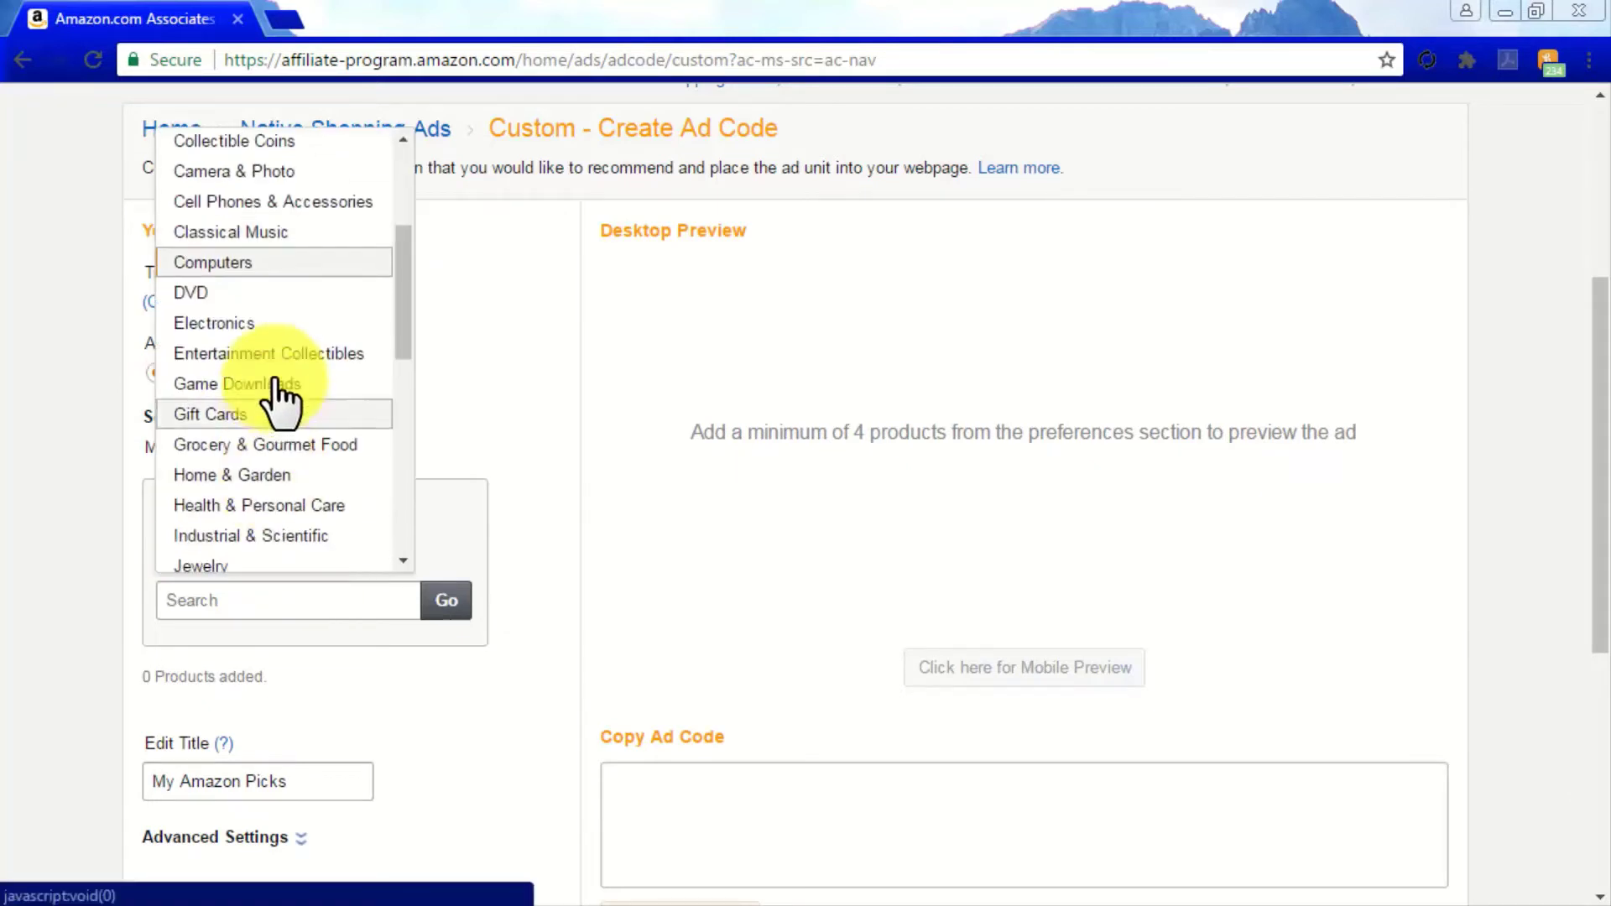
{"action": "left_click", "coordinate": [275, 323]}
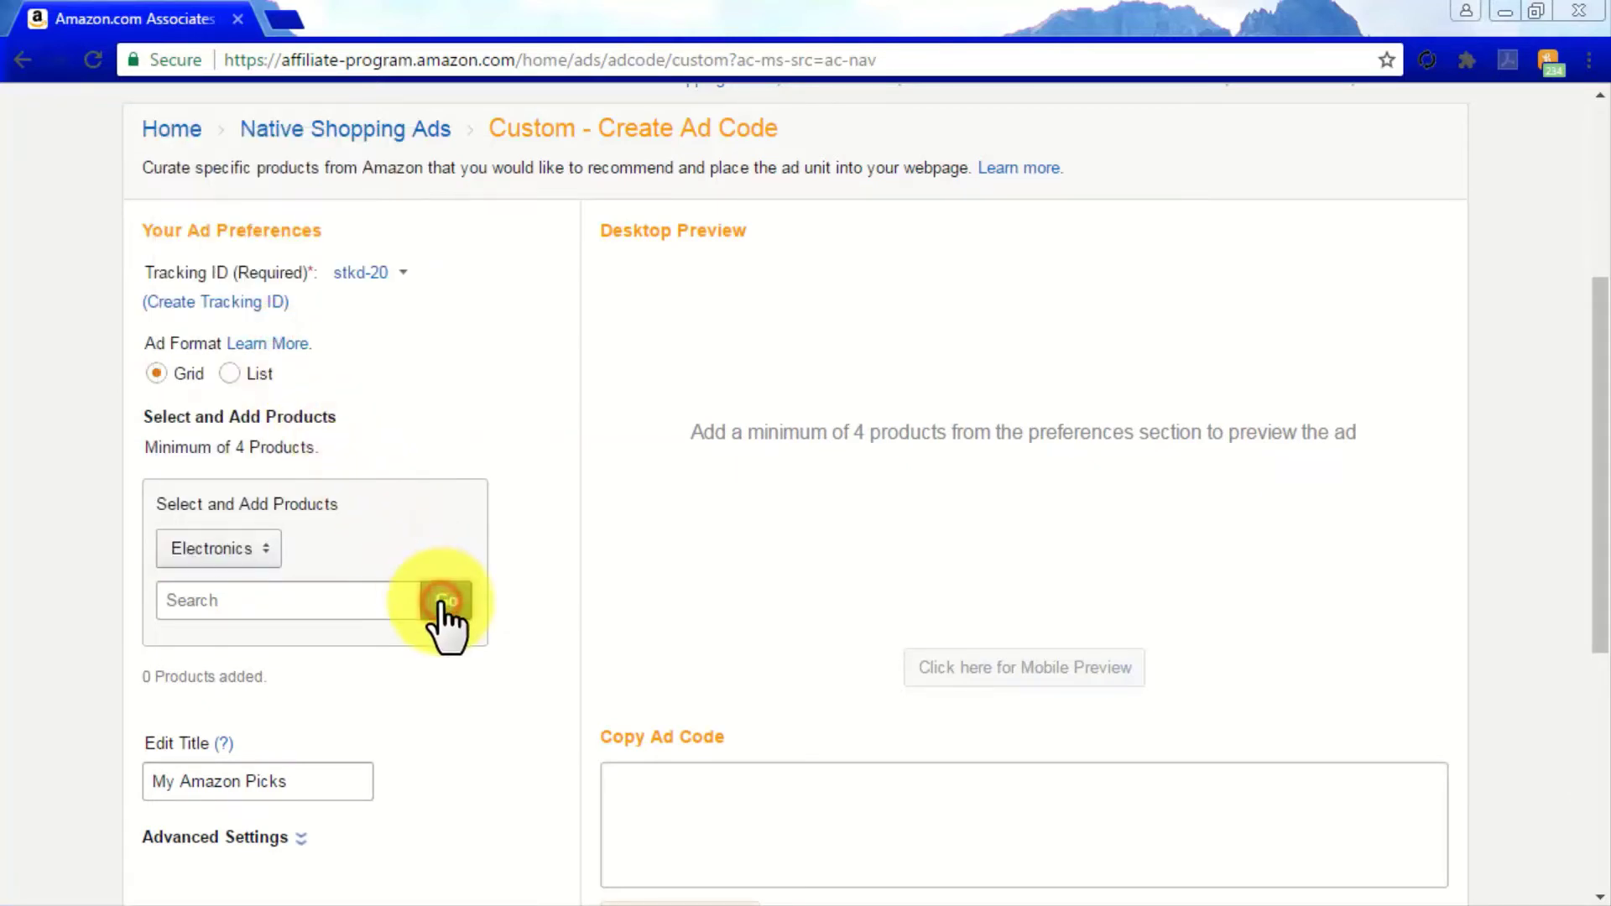
{"action": "left_click", "coordinate": [372, 600]}
{"action": "type", "text": "onkyo"}
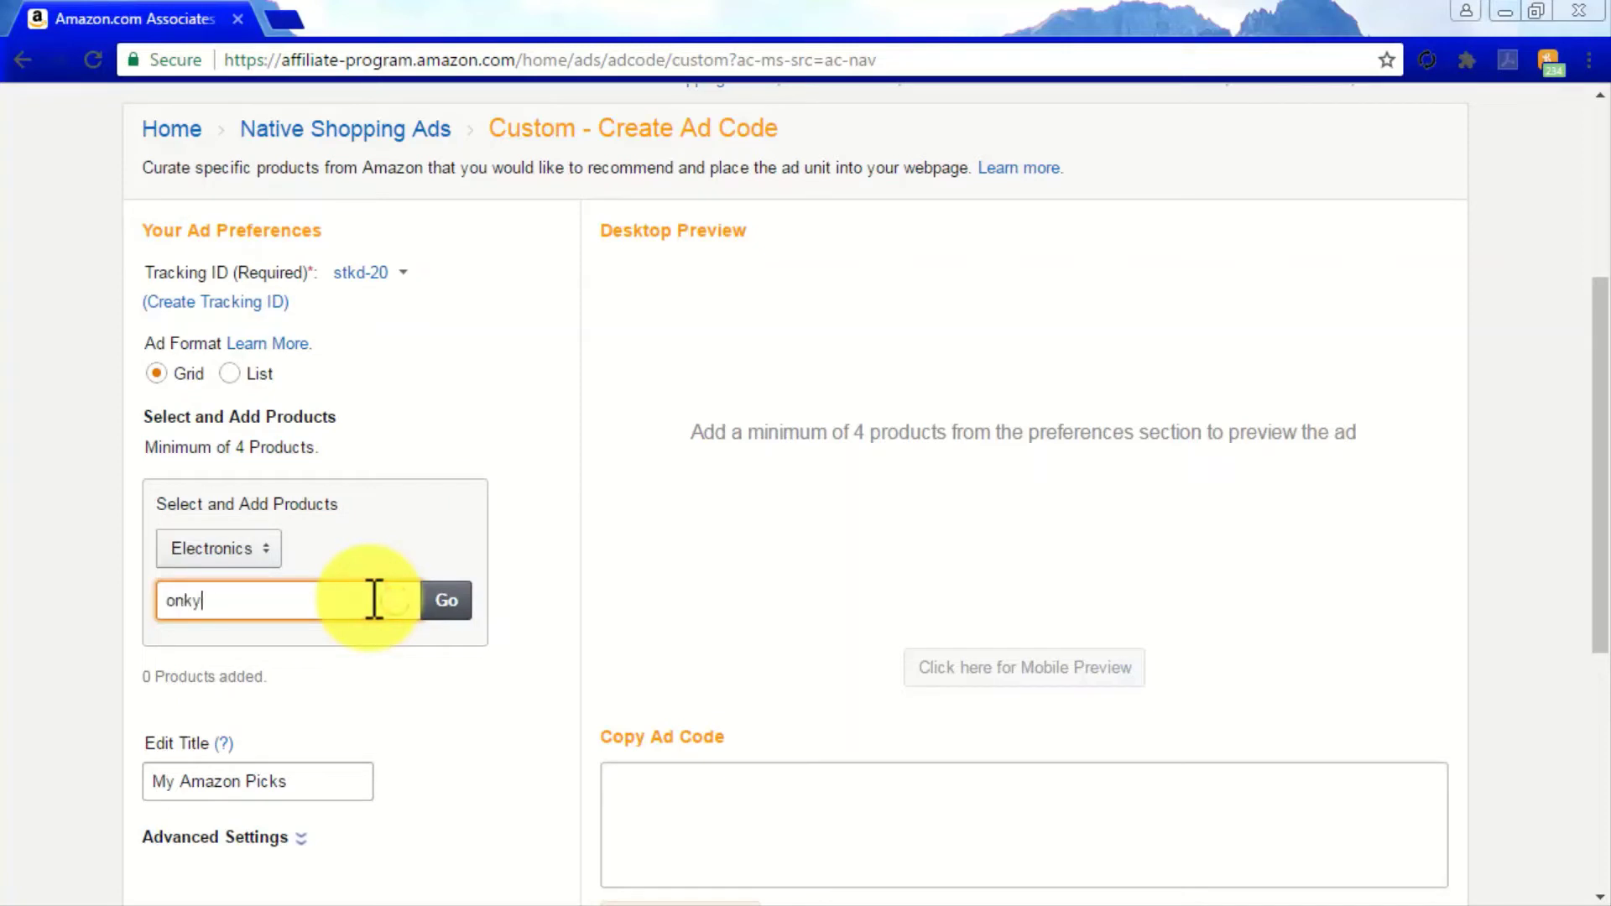
{"action": "left_click", "coordinate": [449, 600]}
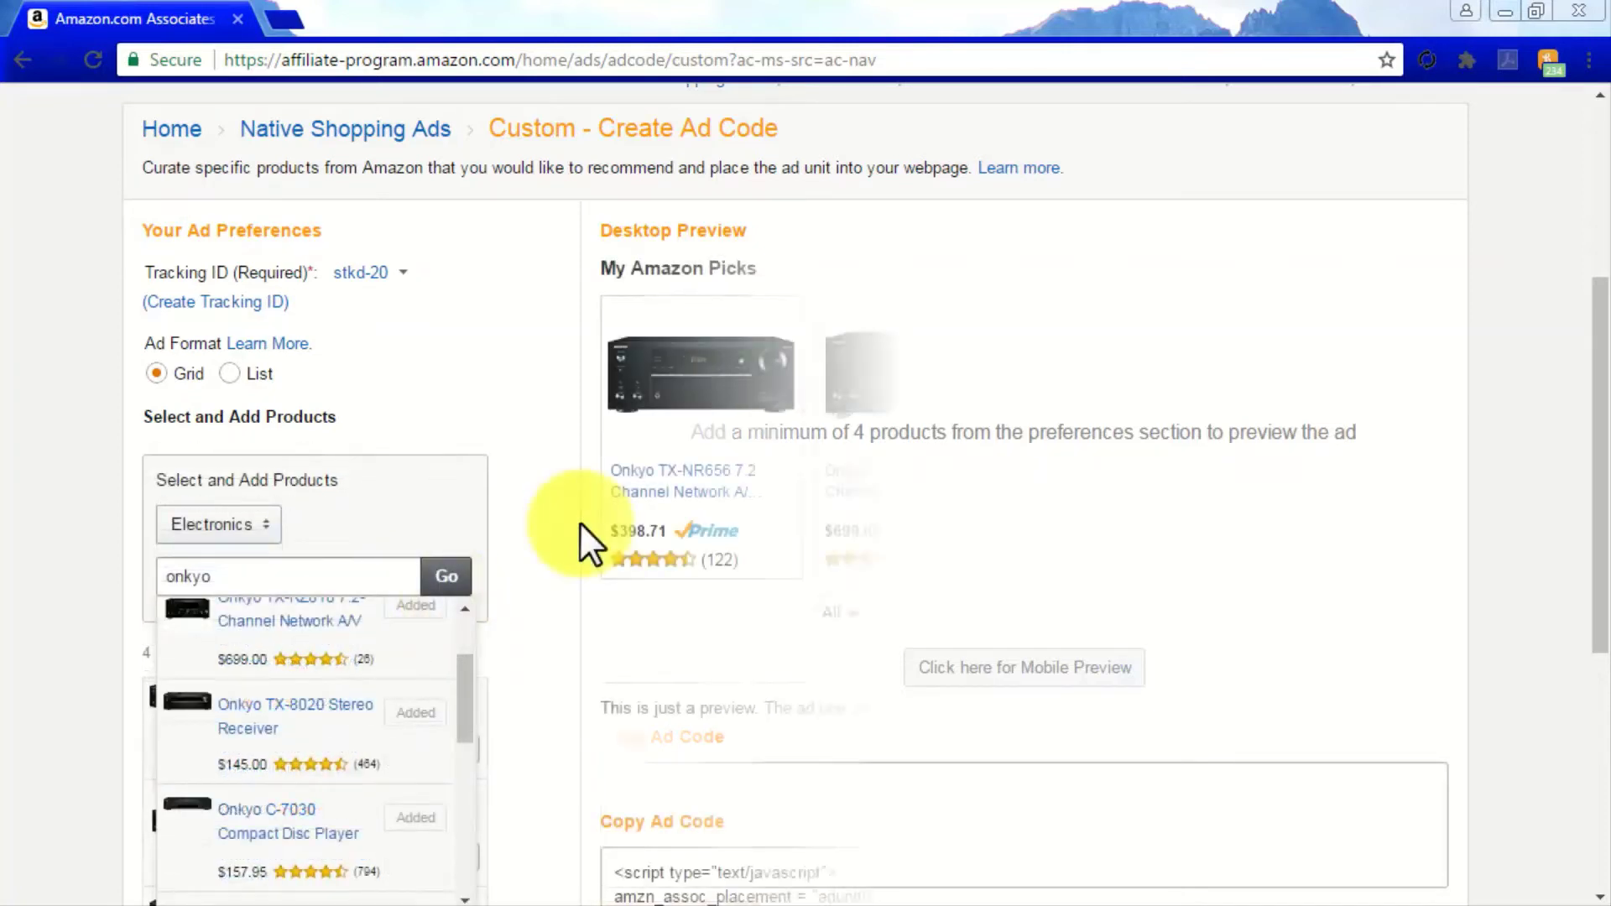
Step: Preview the custom ad in mobile and desktop layouts, then select its ad code
{"action": "scroll", "coordinate": [580, 524], "scroll_direction": "down", "scroll_amount": 2}
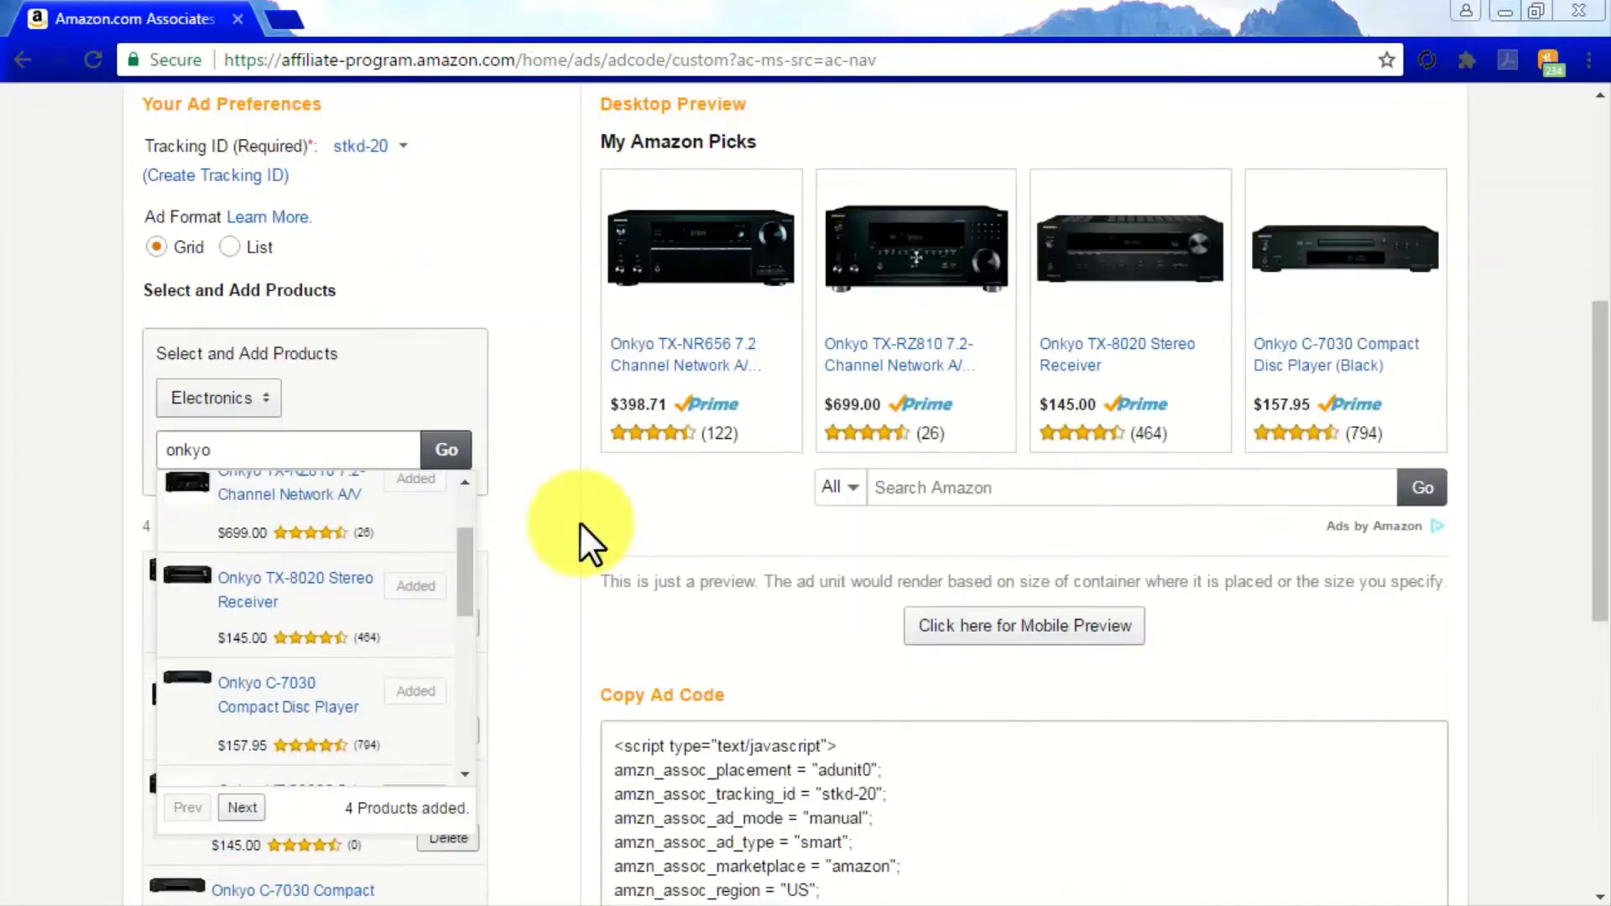
{"action": "left_click", "coordinate": [1002, 641]}
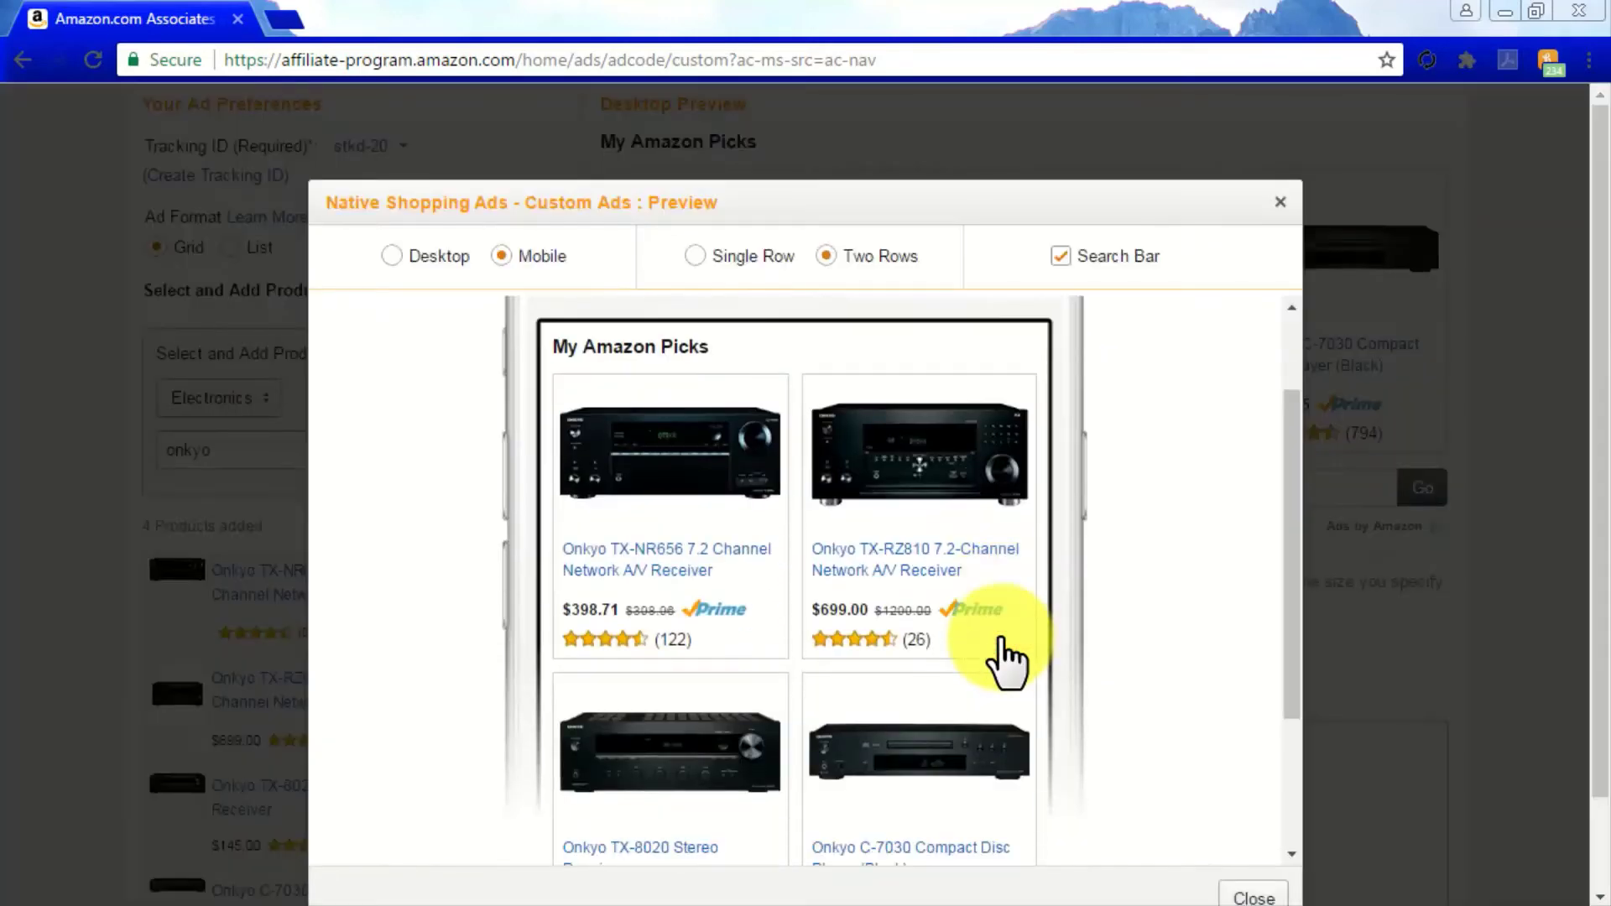
{"action": "left_click", "coordinate": [391, 256]}
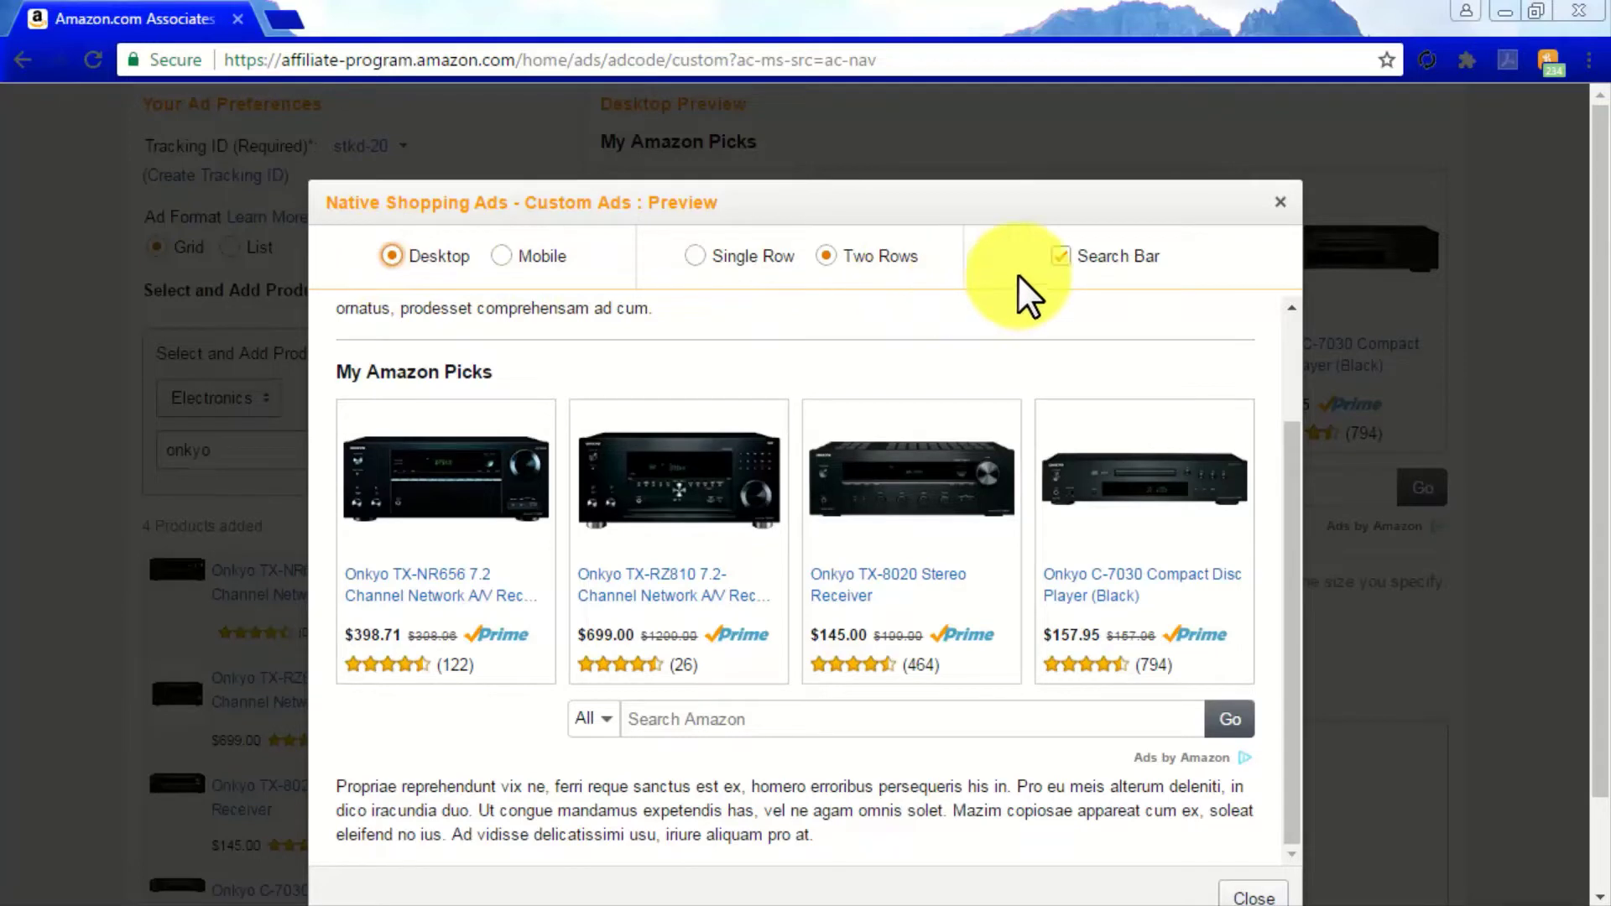
{"action": "left_click", "coordinate": [1280, 204]}
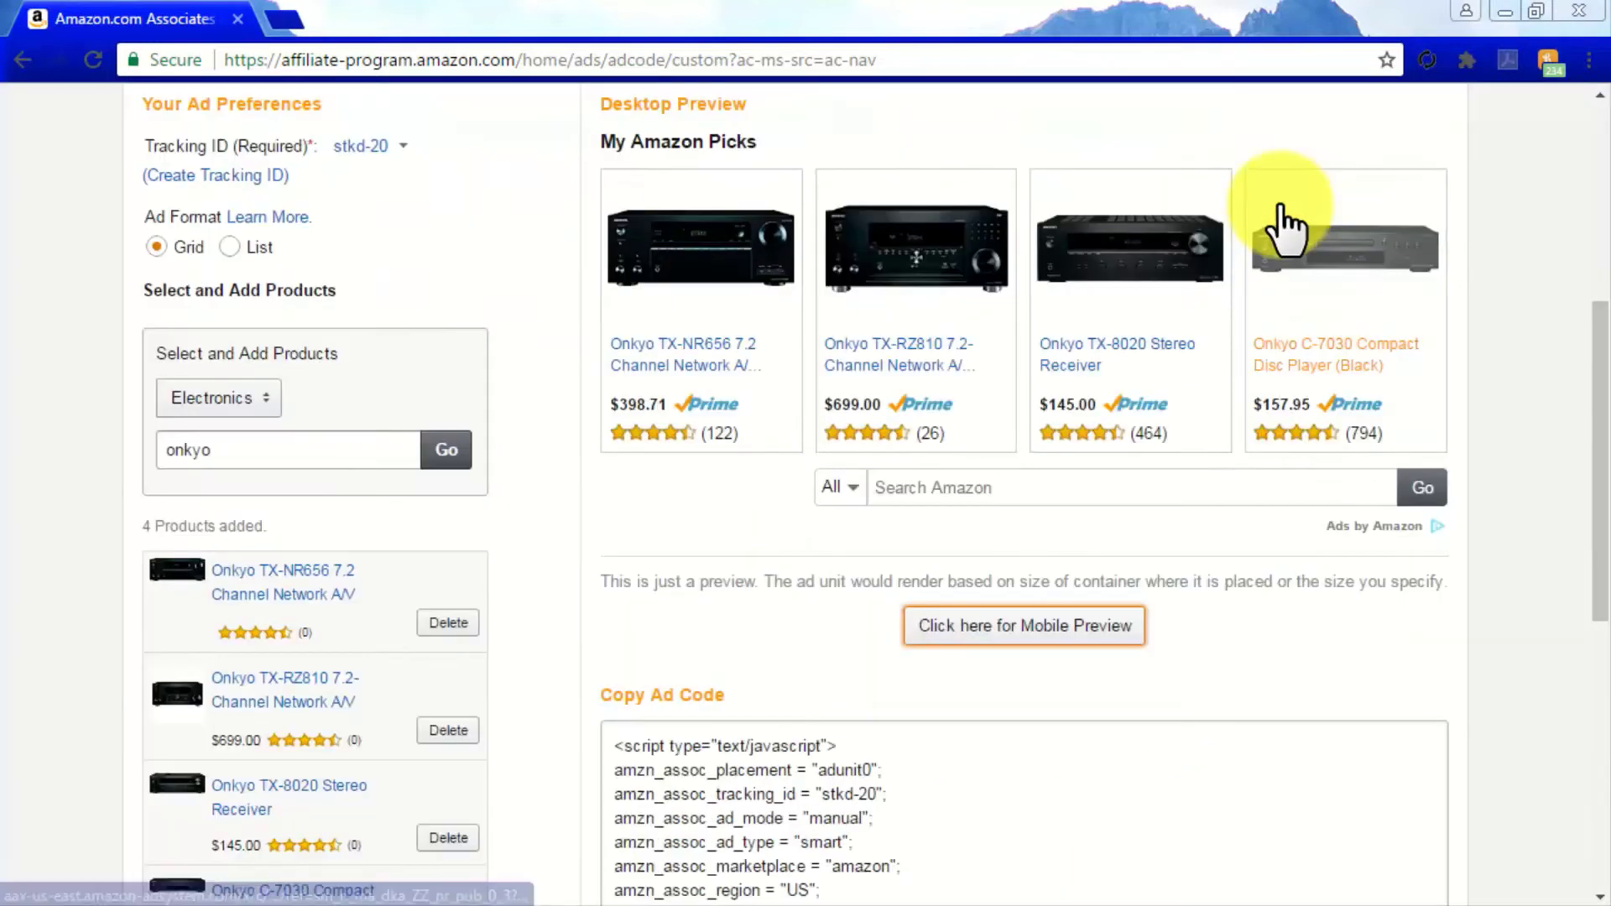
{"action": "scroll", "coordinate": [1275, 658], "scroll_direction": "down", "scroll_amount": 6}
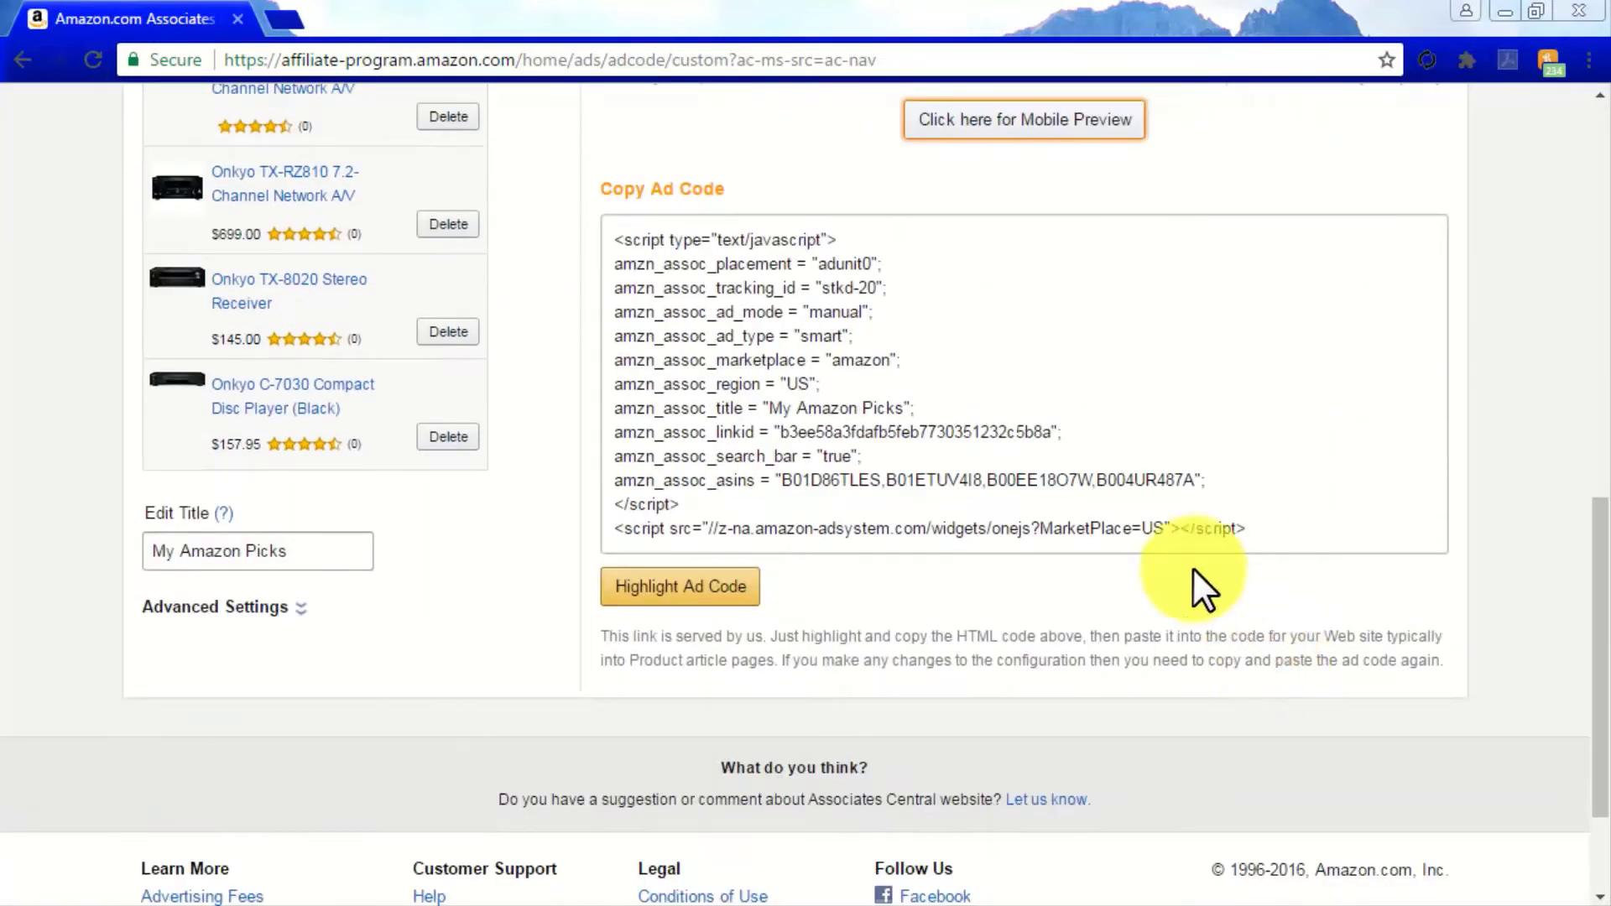
{"action": "left_click", "coordinate": [1139, 534]}
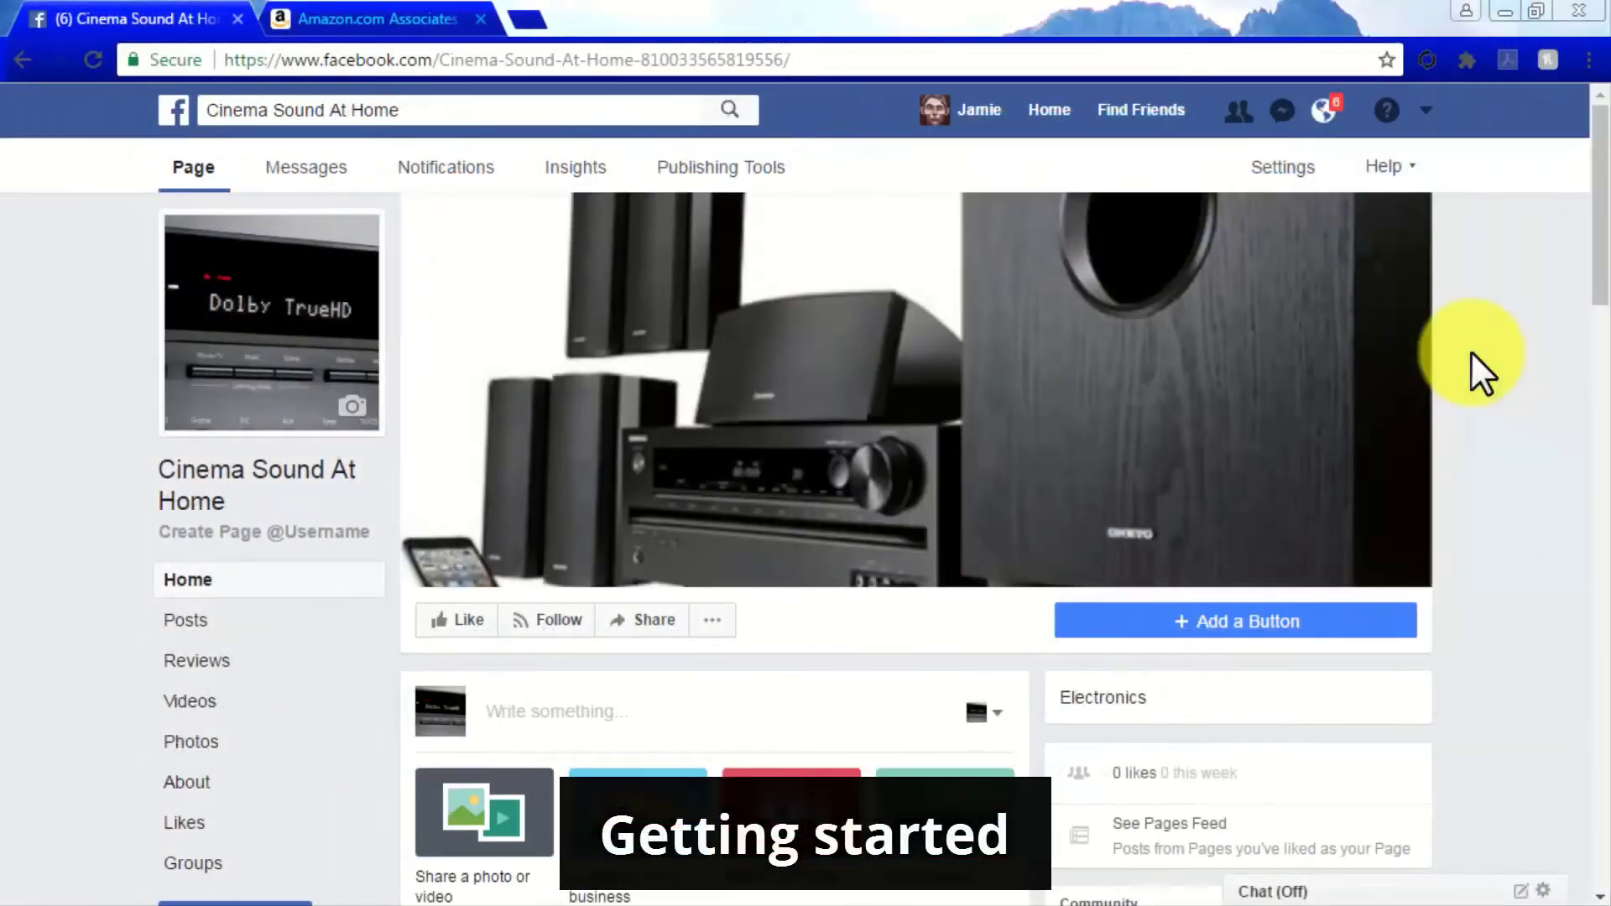
Step: Add the Static HTML app from apps.facebook.com/static_html_plus as a tab on Cinema Sound At Home
{"action": "left_click", "coordinate": [779, 59]}
{"action": "type", "text": "http://apps.facebook.com/static_html_plus/"}
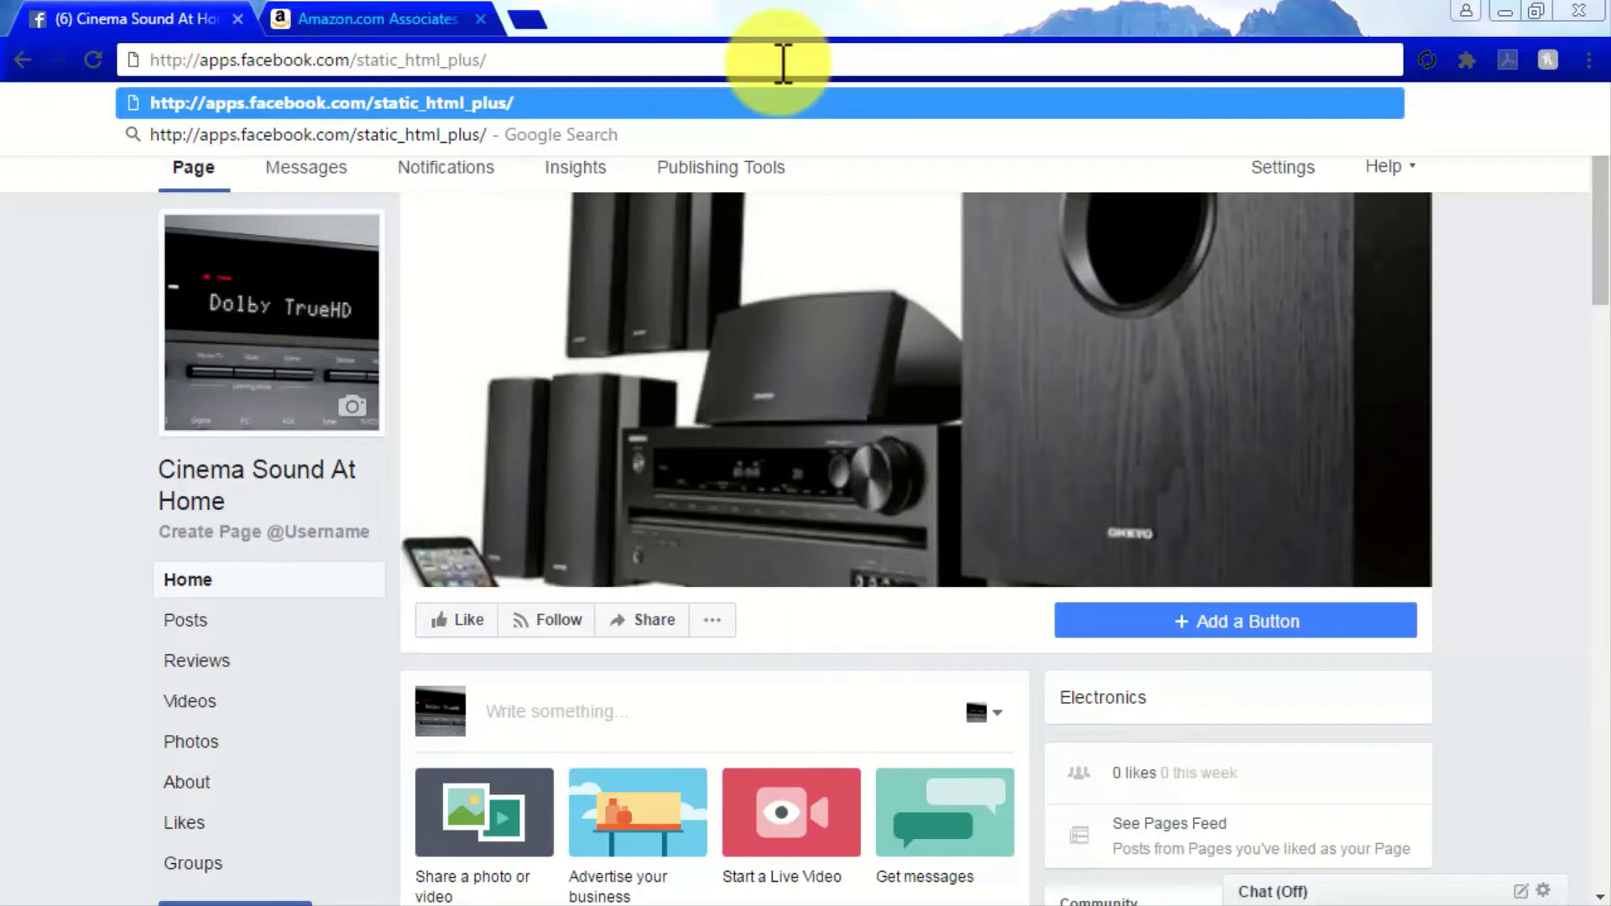
{"action": "key", "text": "Return"}
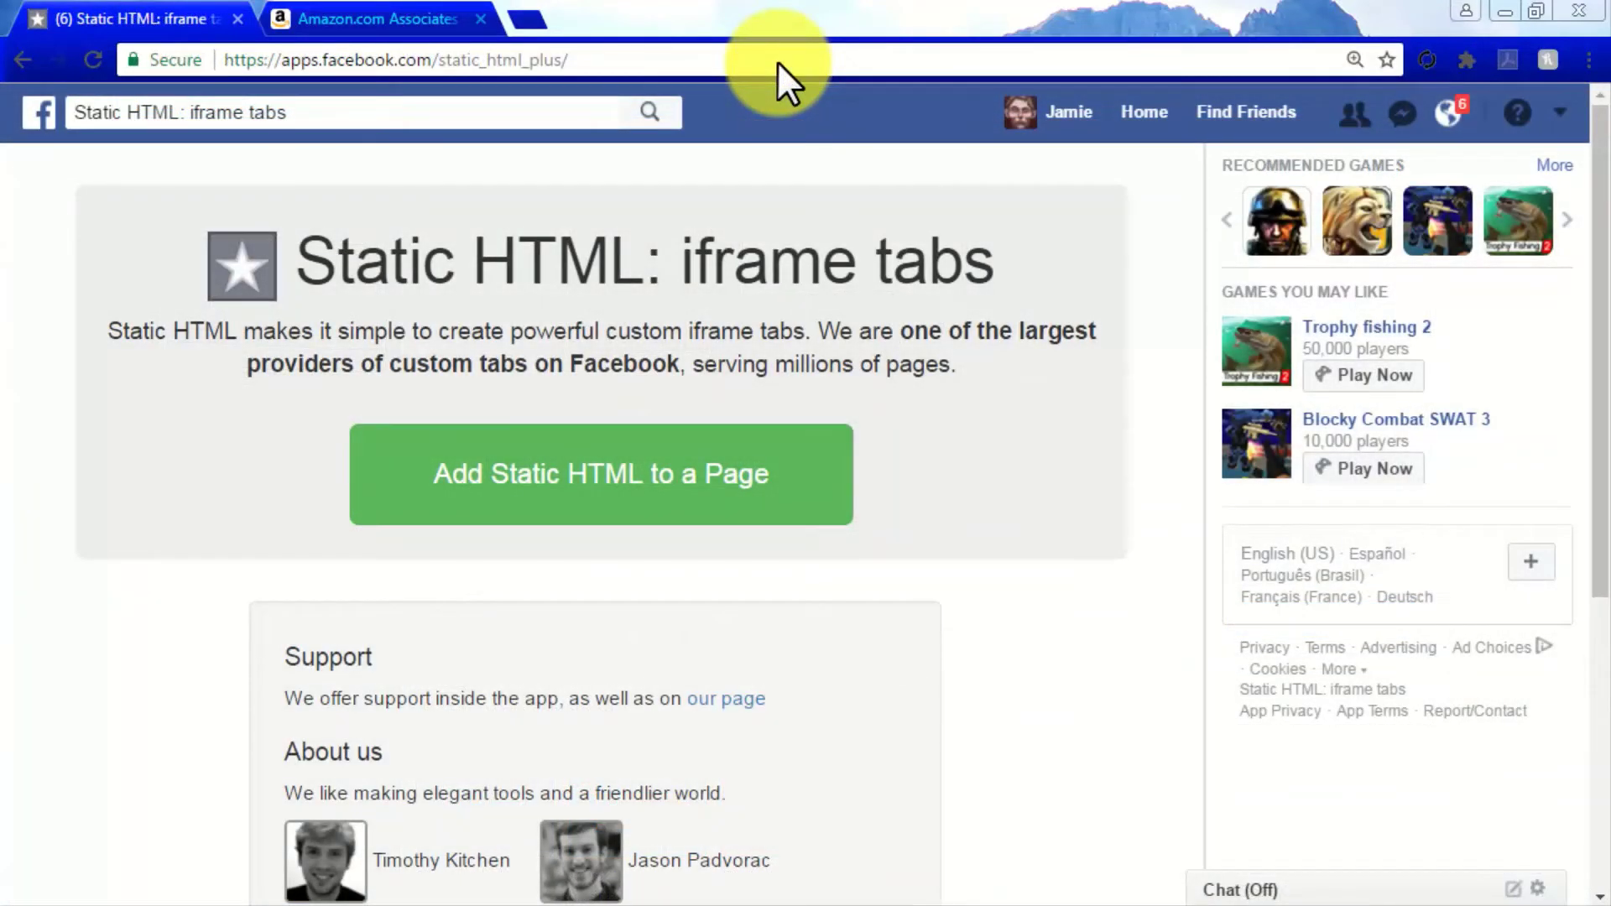
{"action": "left_click", "coordinate": [758, 485]}
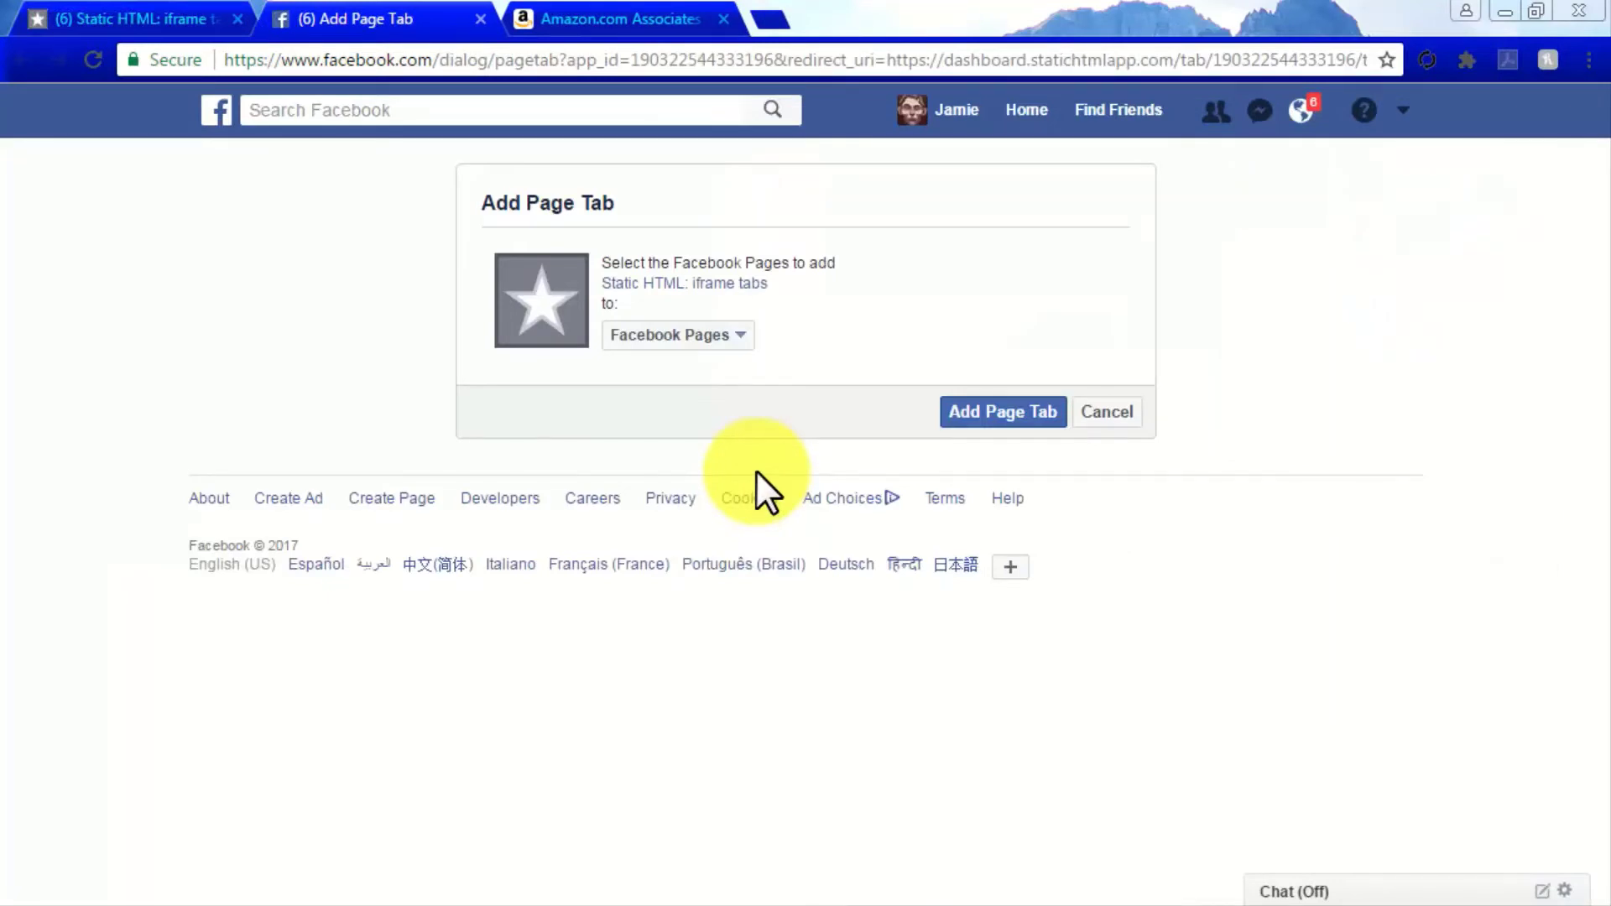
{"action": "left_click", "coordinate": [726, 337]}
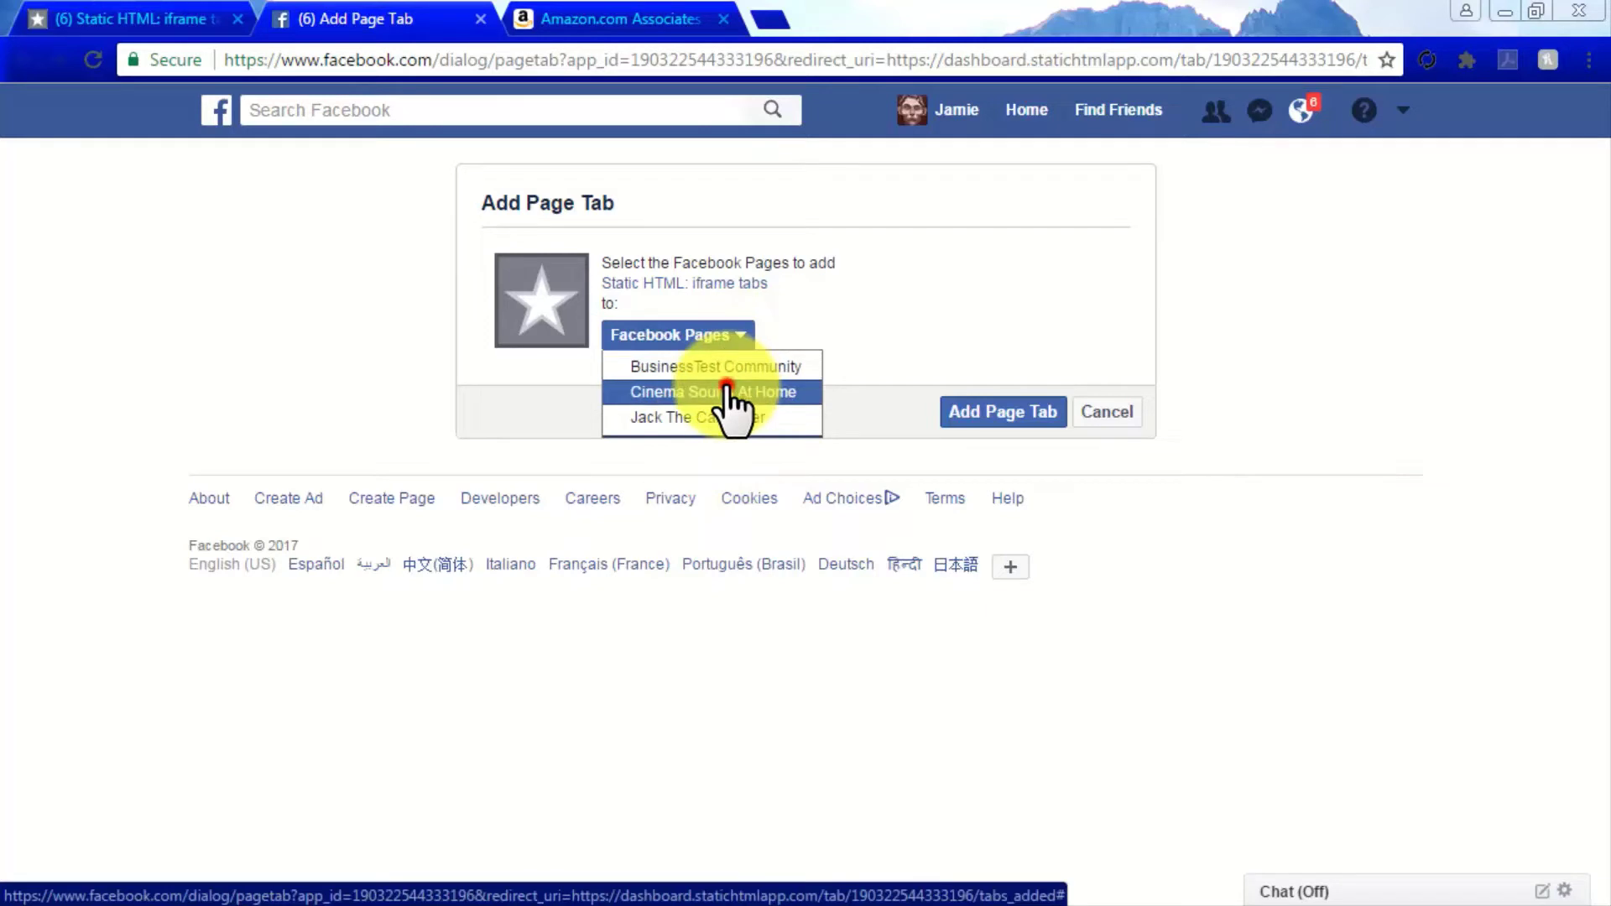
{"action": "left_click", "coordinate": [728, 393]}
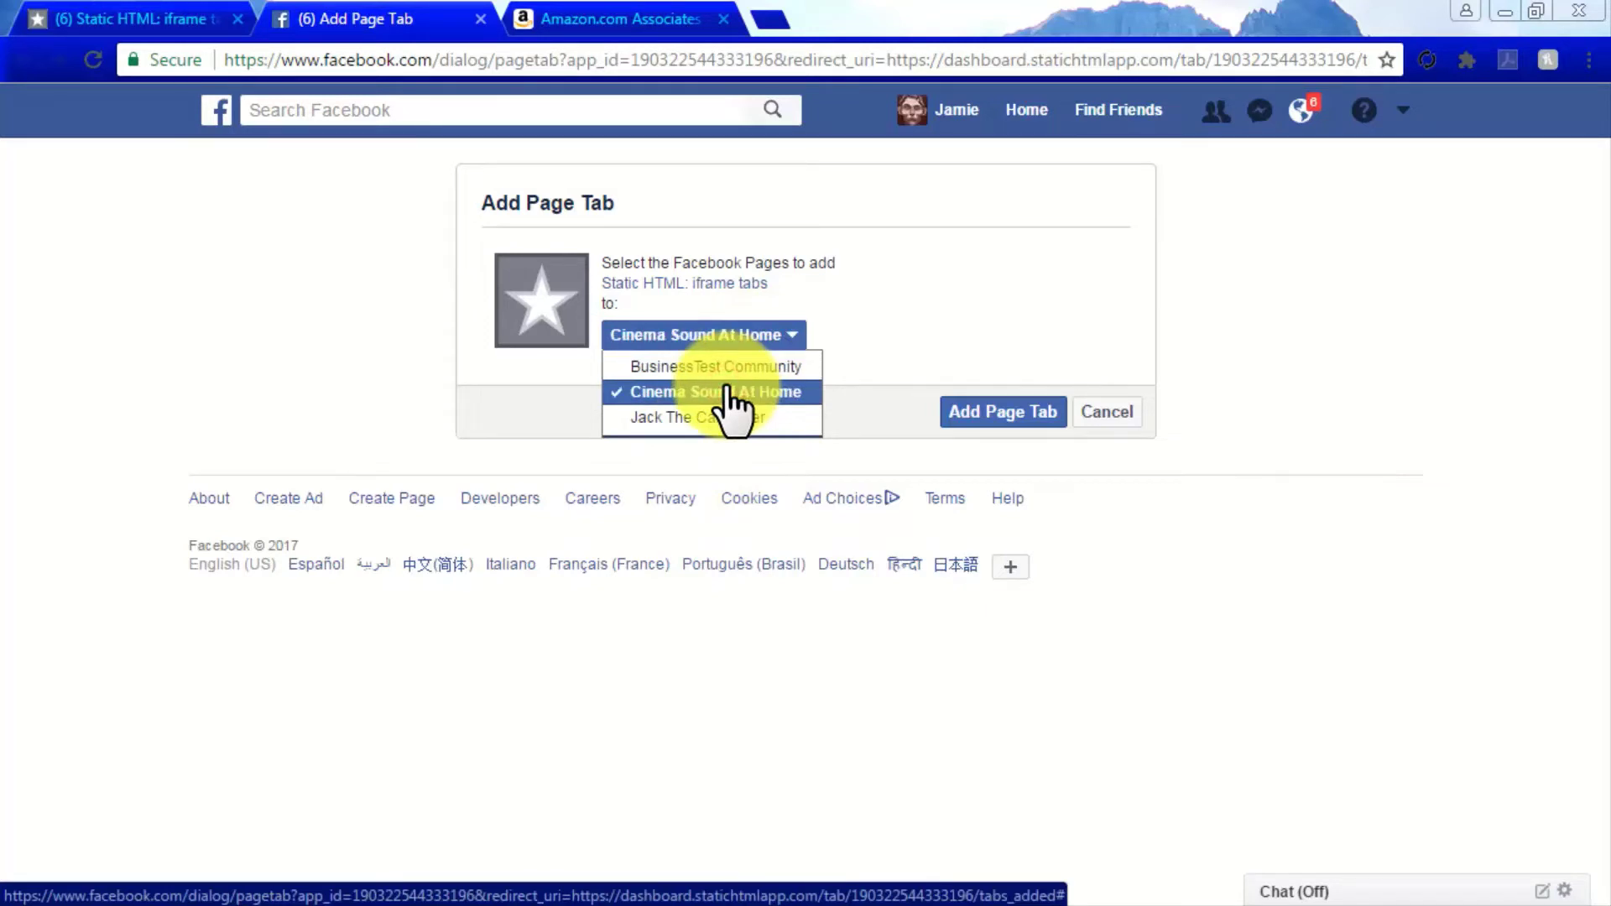
{"action": "left_click", "coordinate": [980, 417]}
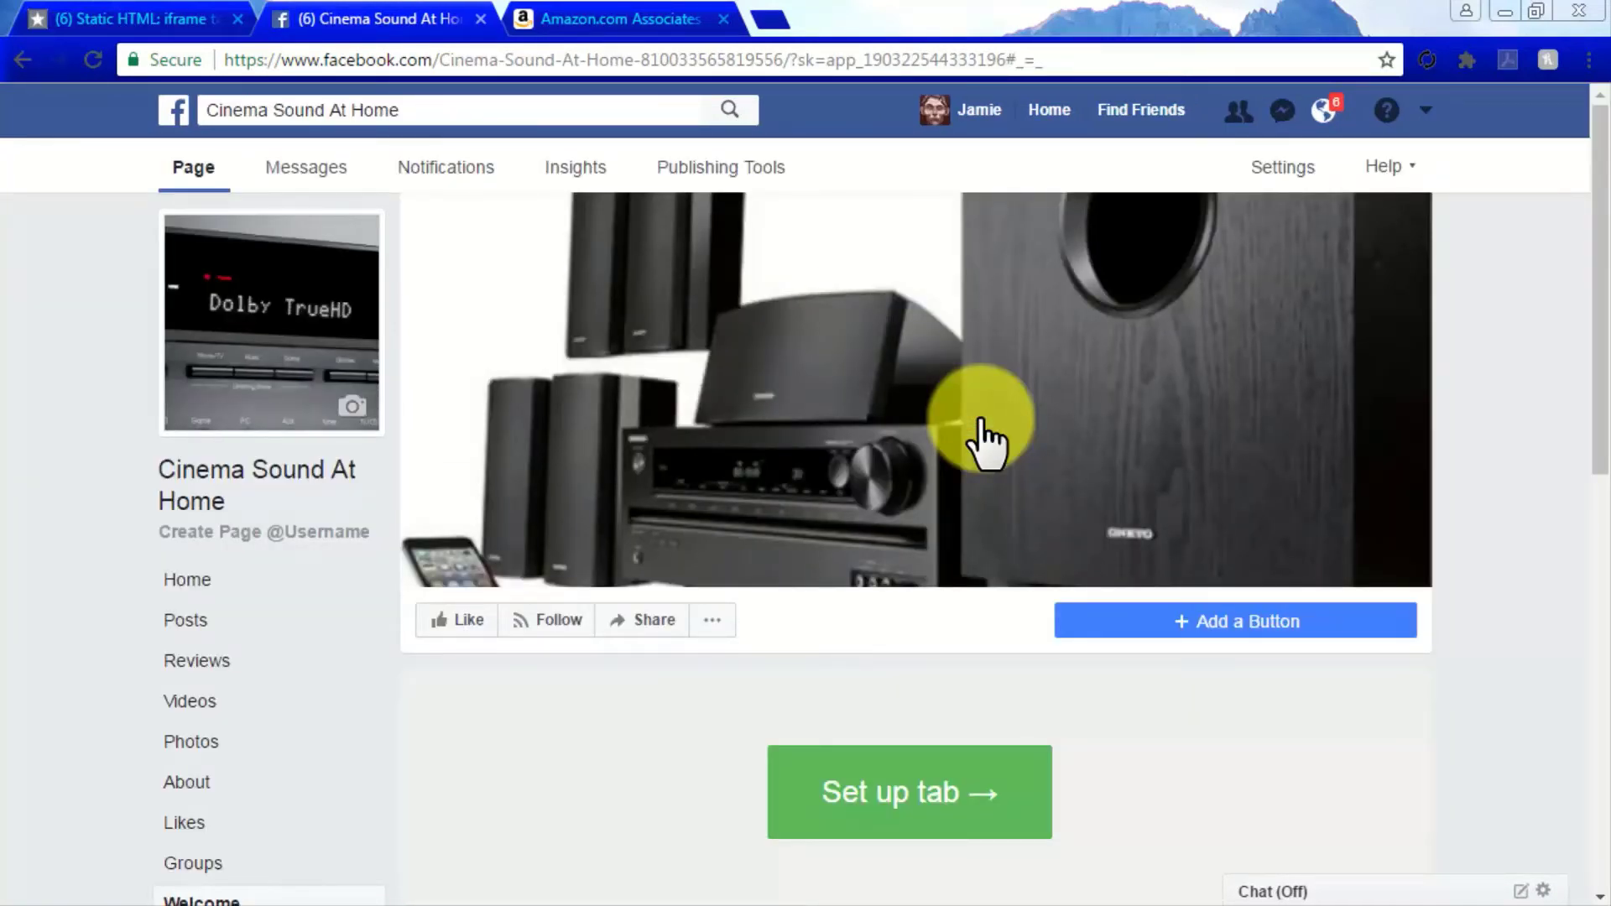
Step: Set up the new tab, delete the sample text in index.html, and go back to Amazon Associates
{"action": "scroll", "coordinate": [1474, 774], "scroll_direction": "down", "scroll_amount": 3}
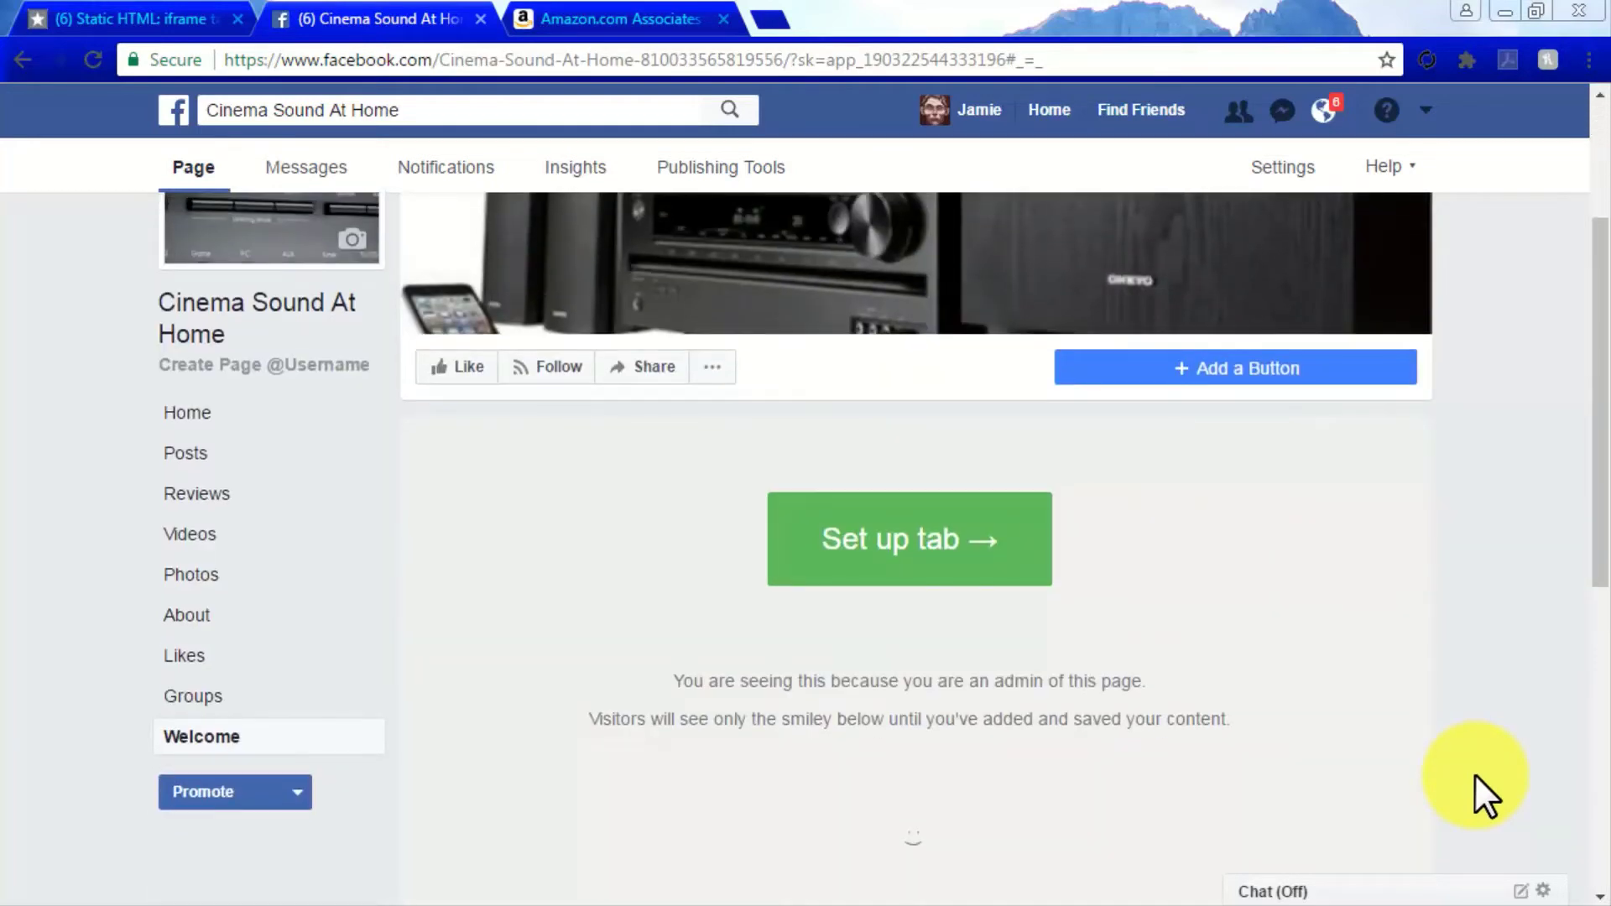
{"action": "left_click", "coordinate": [905, 534]}
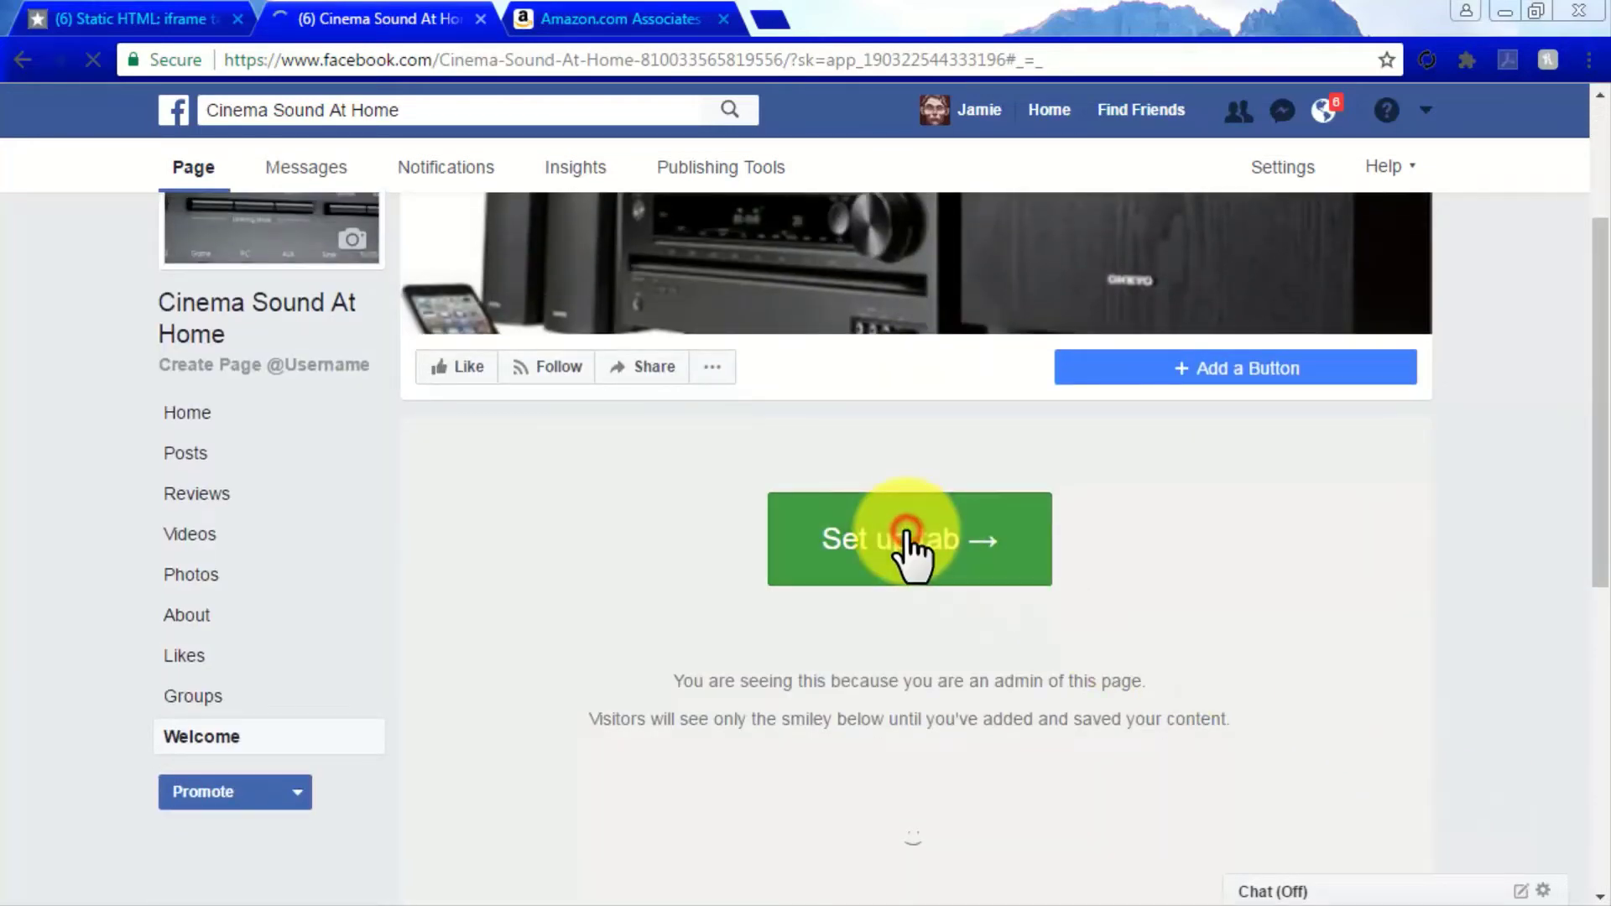
{"action": "scroll", "coordinate": [905, 549], "scroll_direction": "down", "scroll_amount": 3}
{"action": "left_click_drag", "start_coordinate": [720, 441], "coordinate": [179, 323]}
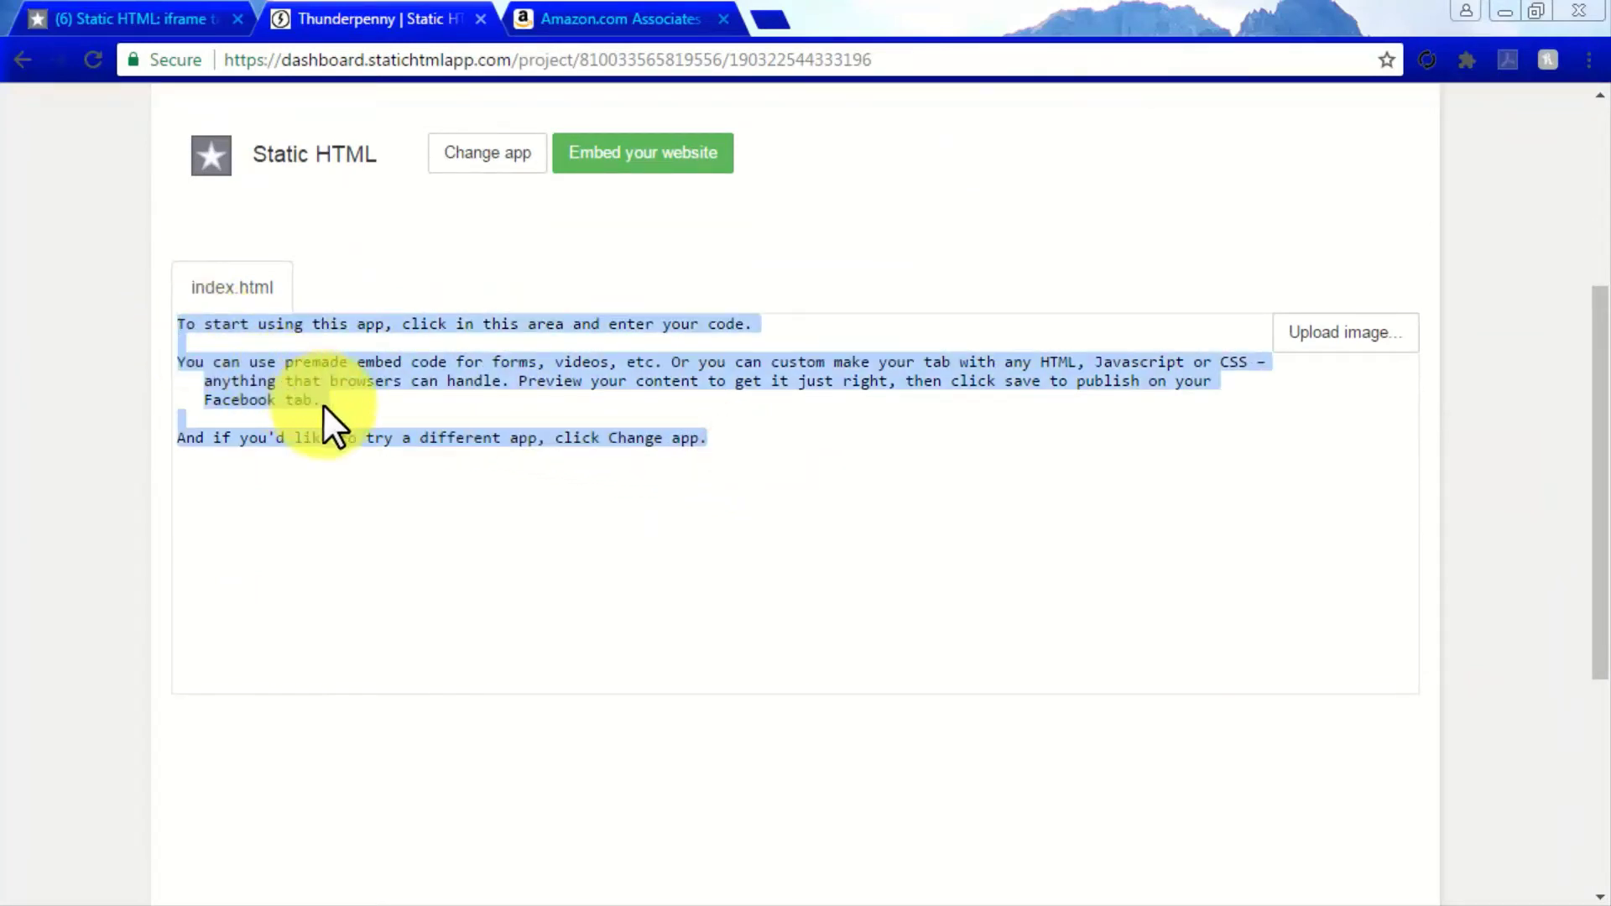
{"action": "key", "text": "Delete"}
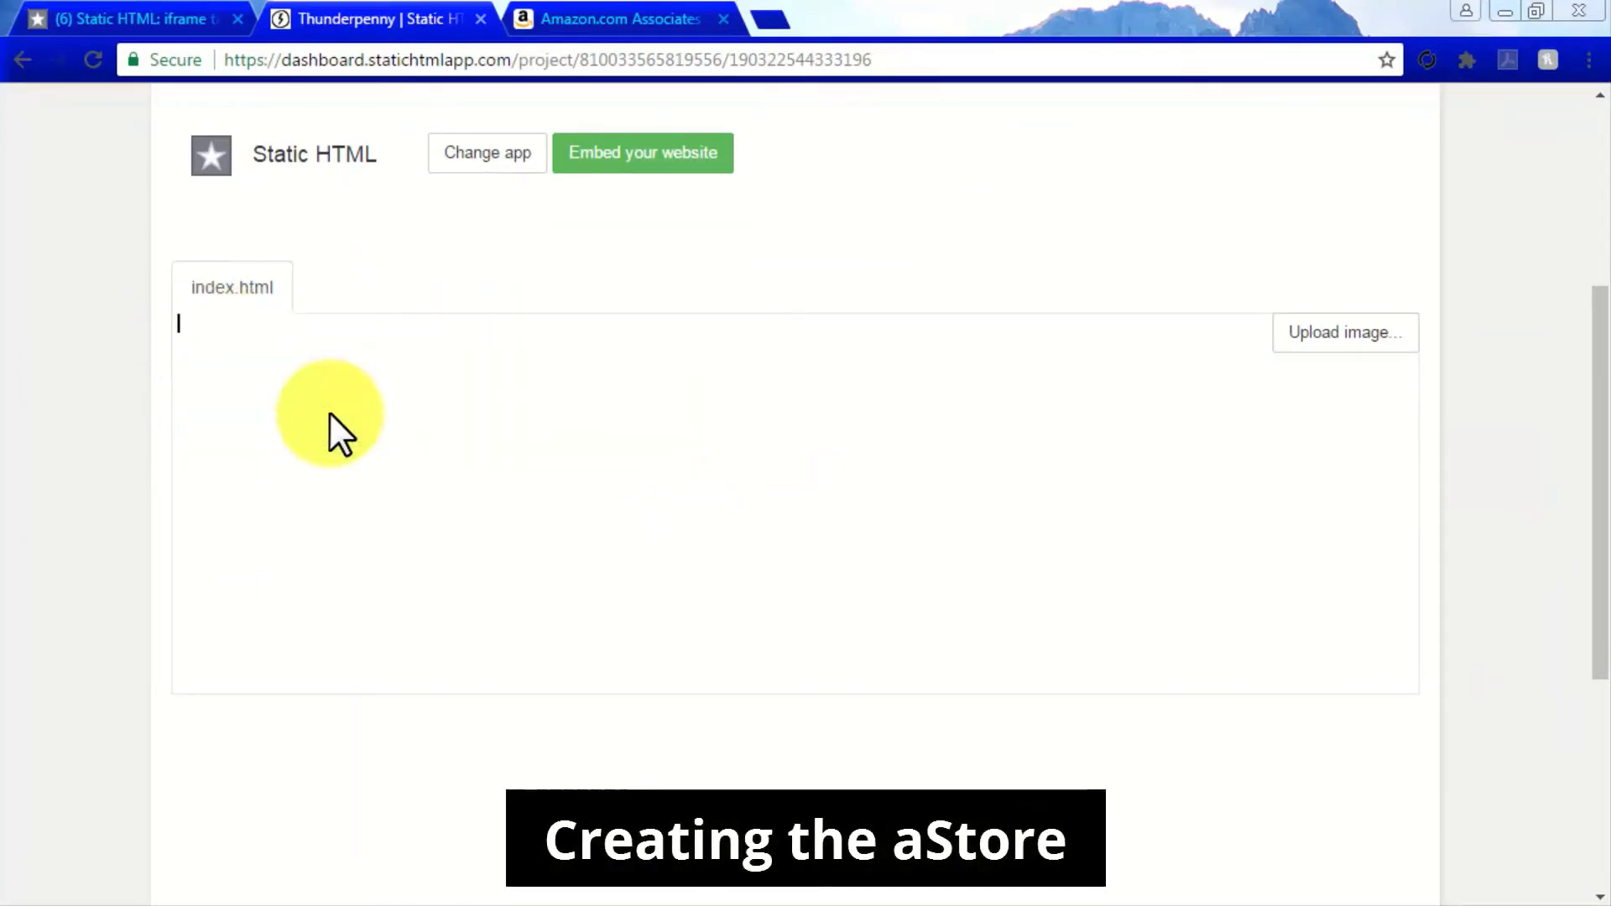
{"action": "left_click", "coordinate": [611, 12]}
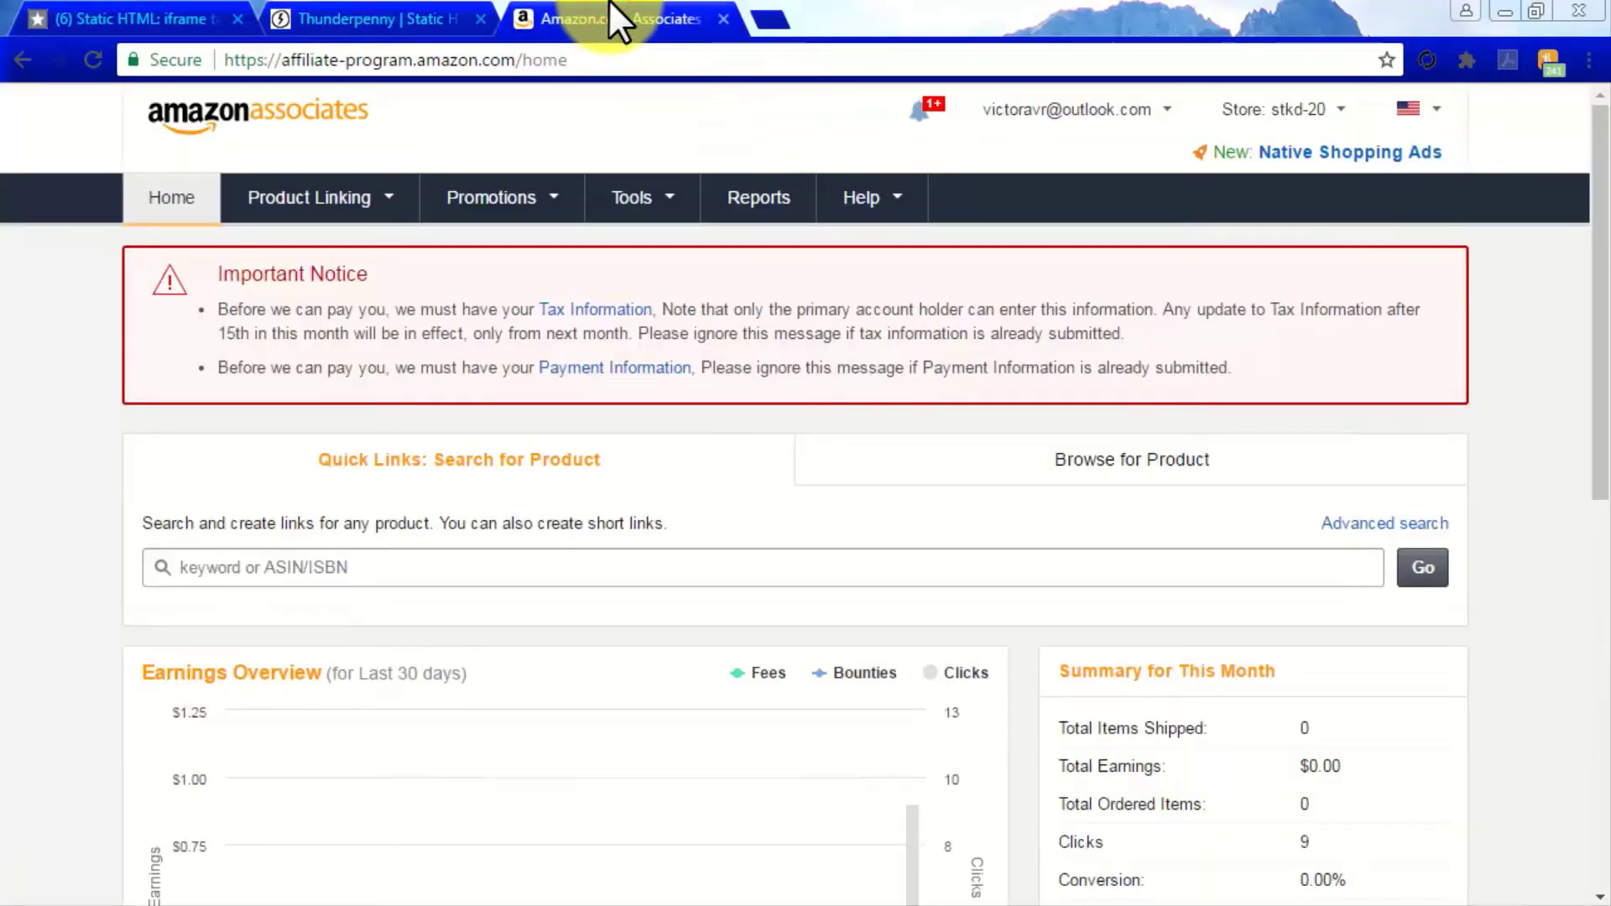
Step: Start building a new aStore and add a category page titled 'Cool Stuff'
{"action": "left_click", "coordinate": [340, 217]}
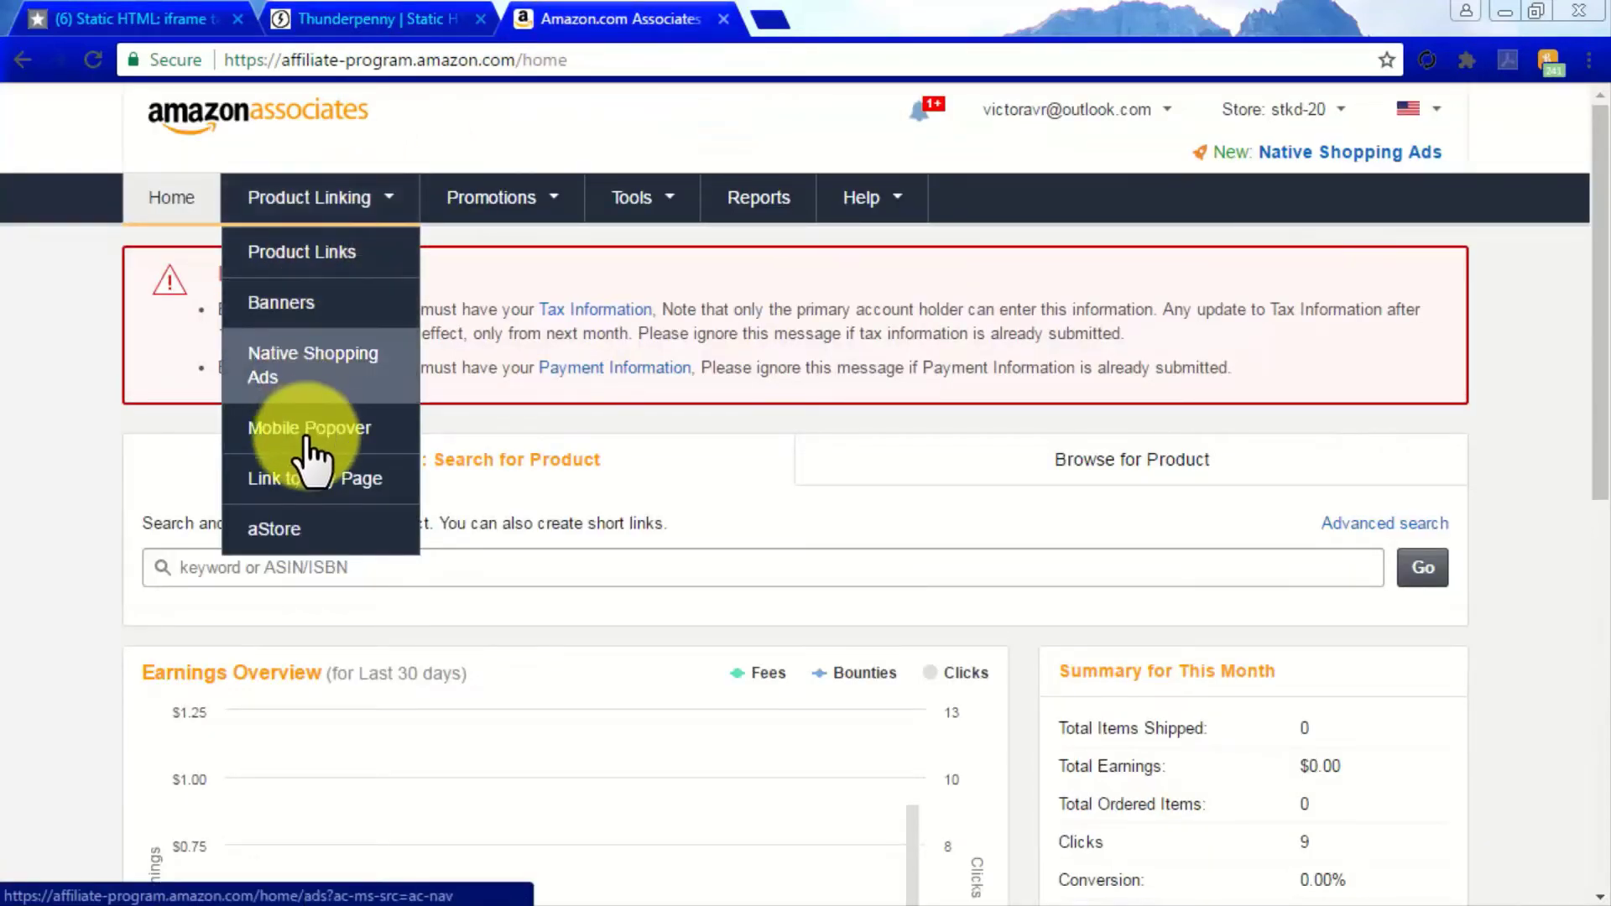
{"action": "left_click", "coordinate": [304, 516]}
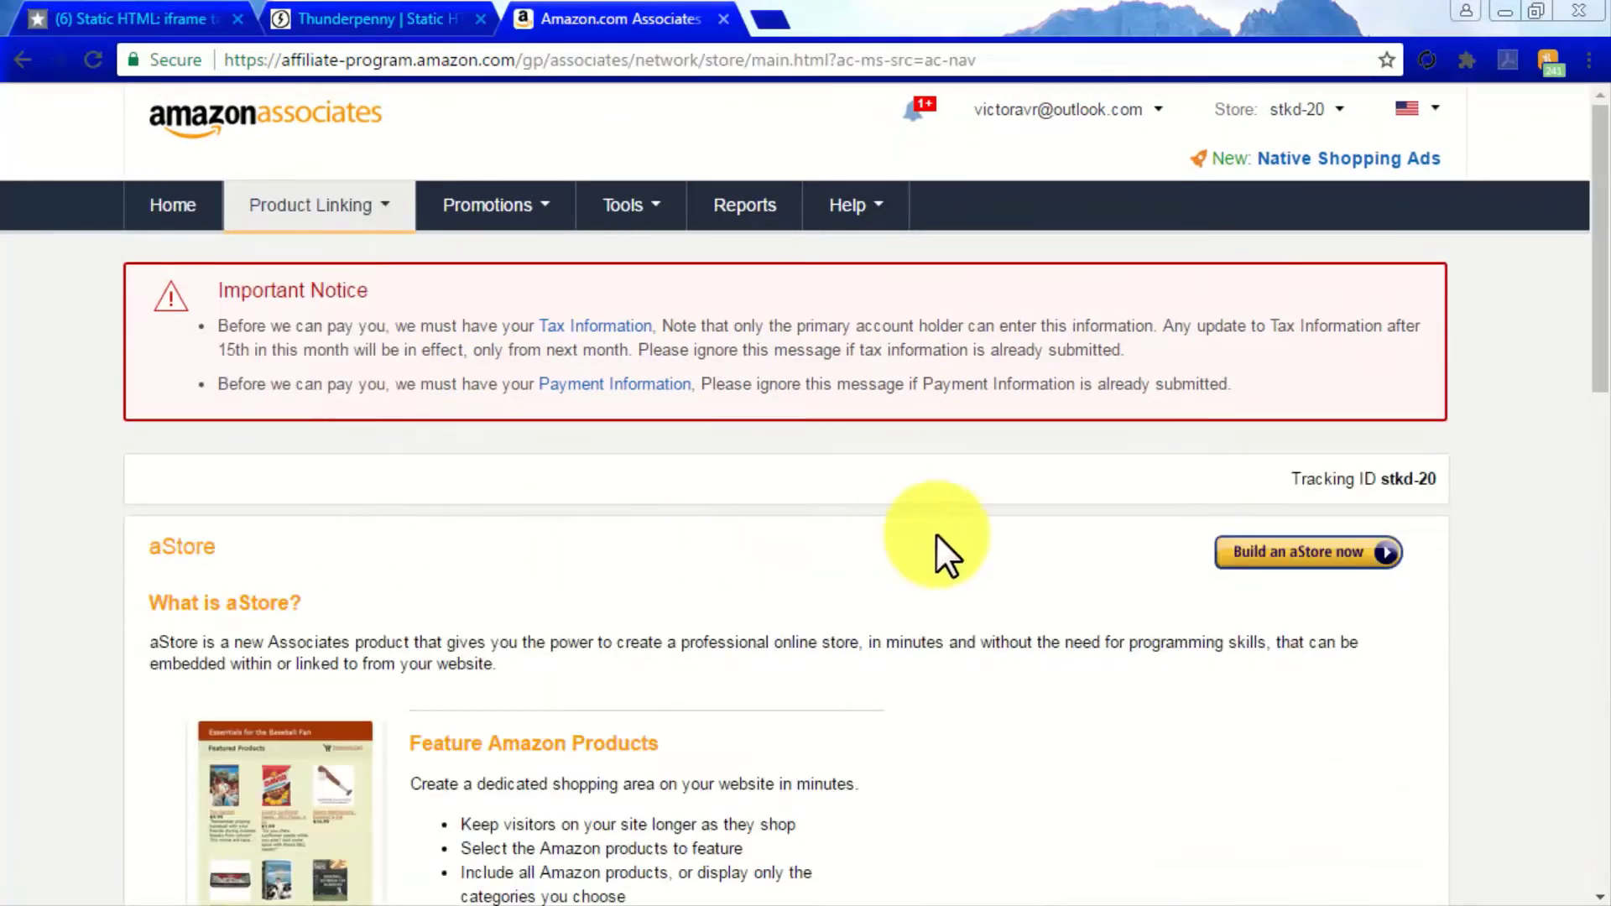
{"action": "left_click", "coordinate": [1264, 566]}
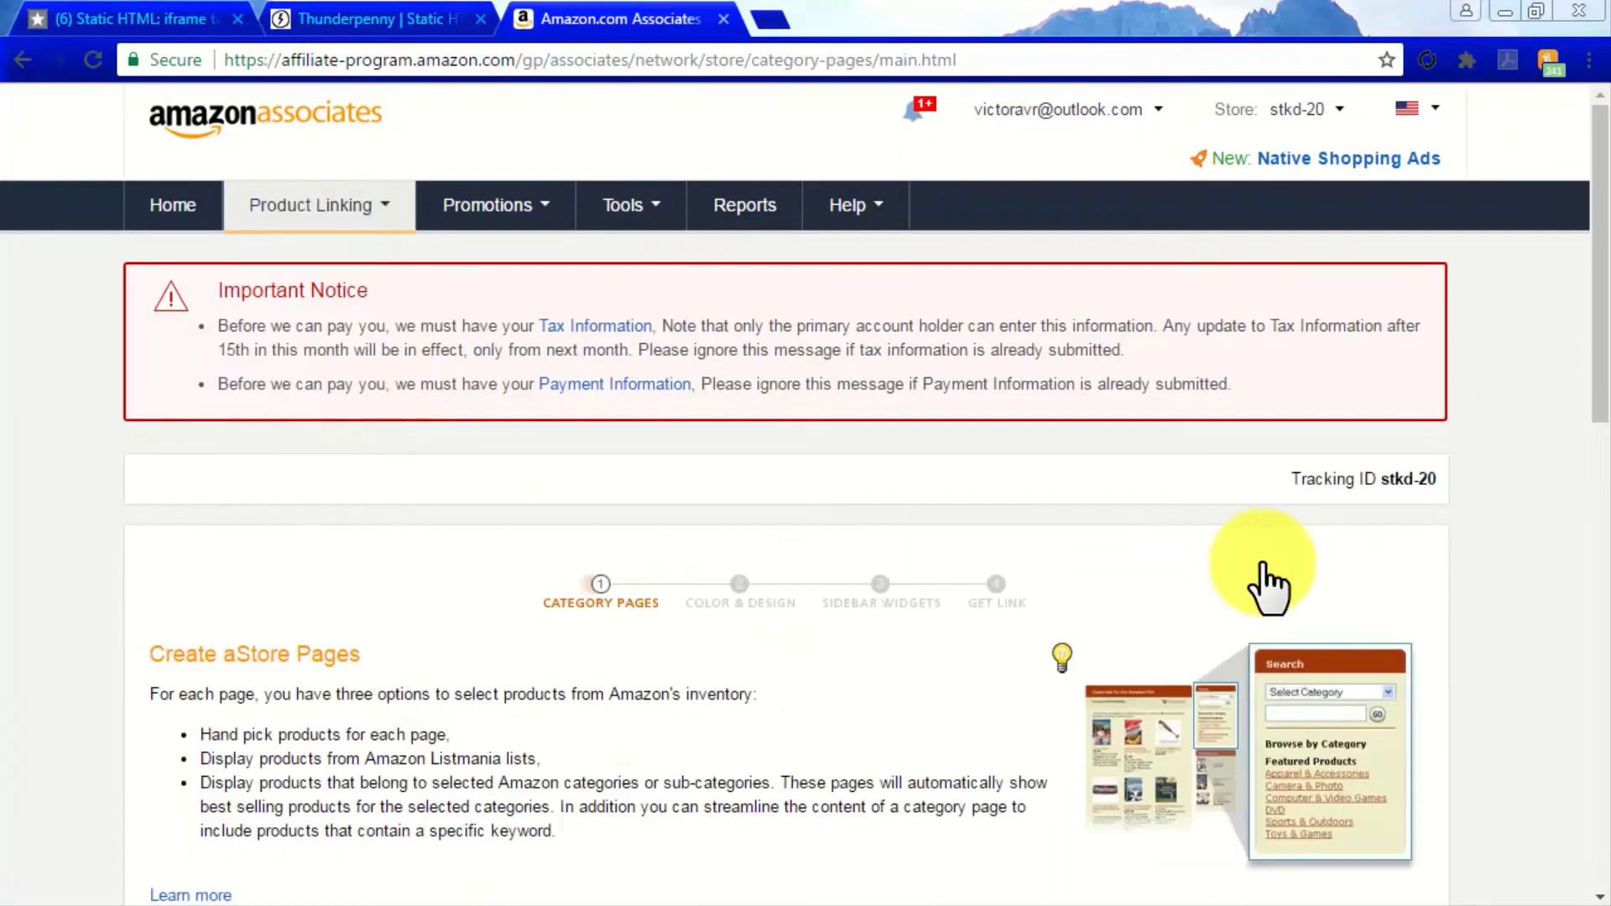
{"action": "scroll", "coordinate": [1269, 588], "scroll_direction": "down", "scroll_amount": 3}
{"action": "scroll", "coordinate": [1268, 587], "scroll_direction": "down", "scroll_amount": 2}
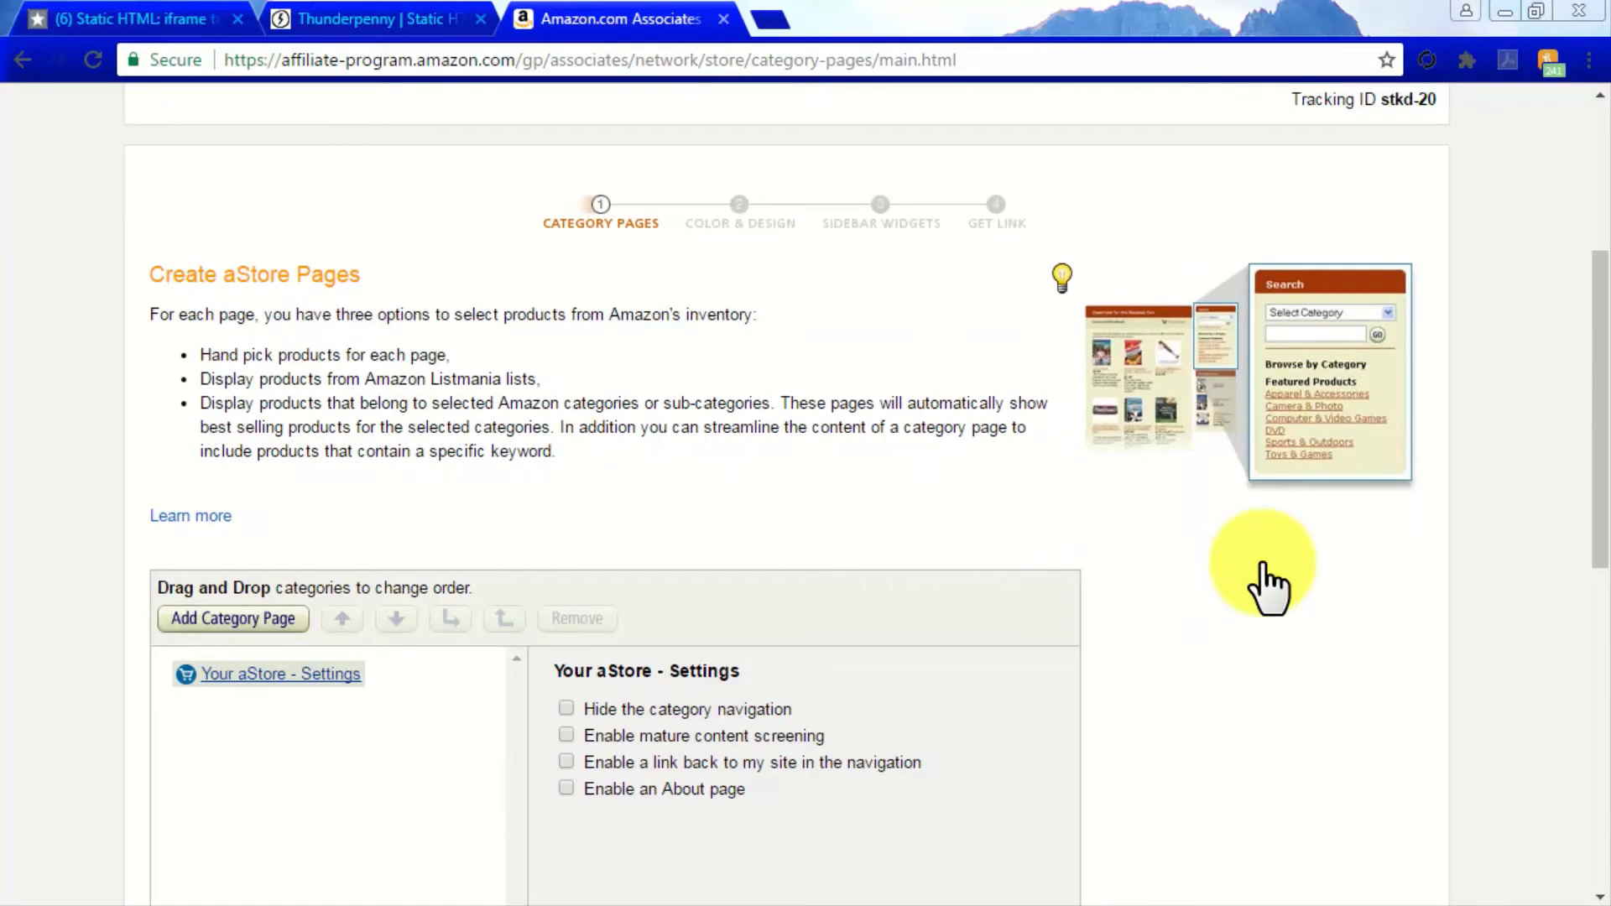
{"action": "scroll", "coordinate": [1267, 587], "scroll_direction": "down", "scroll_amount": 2}
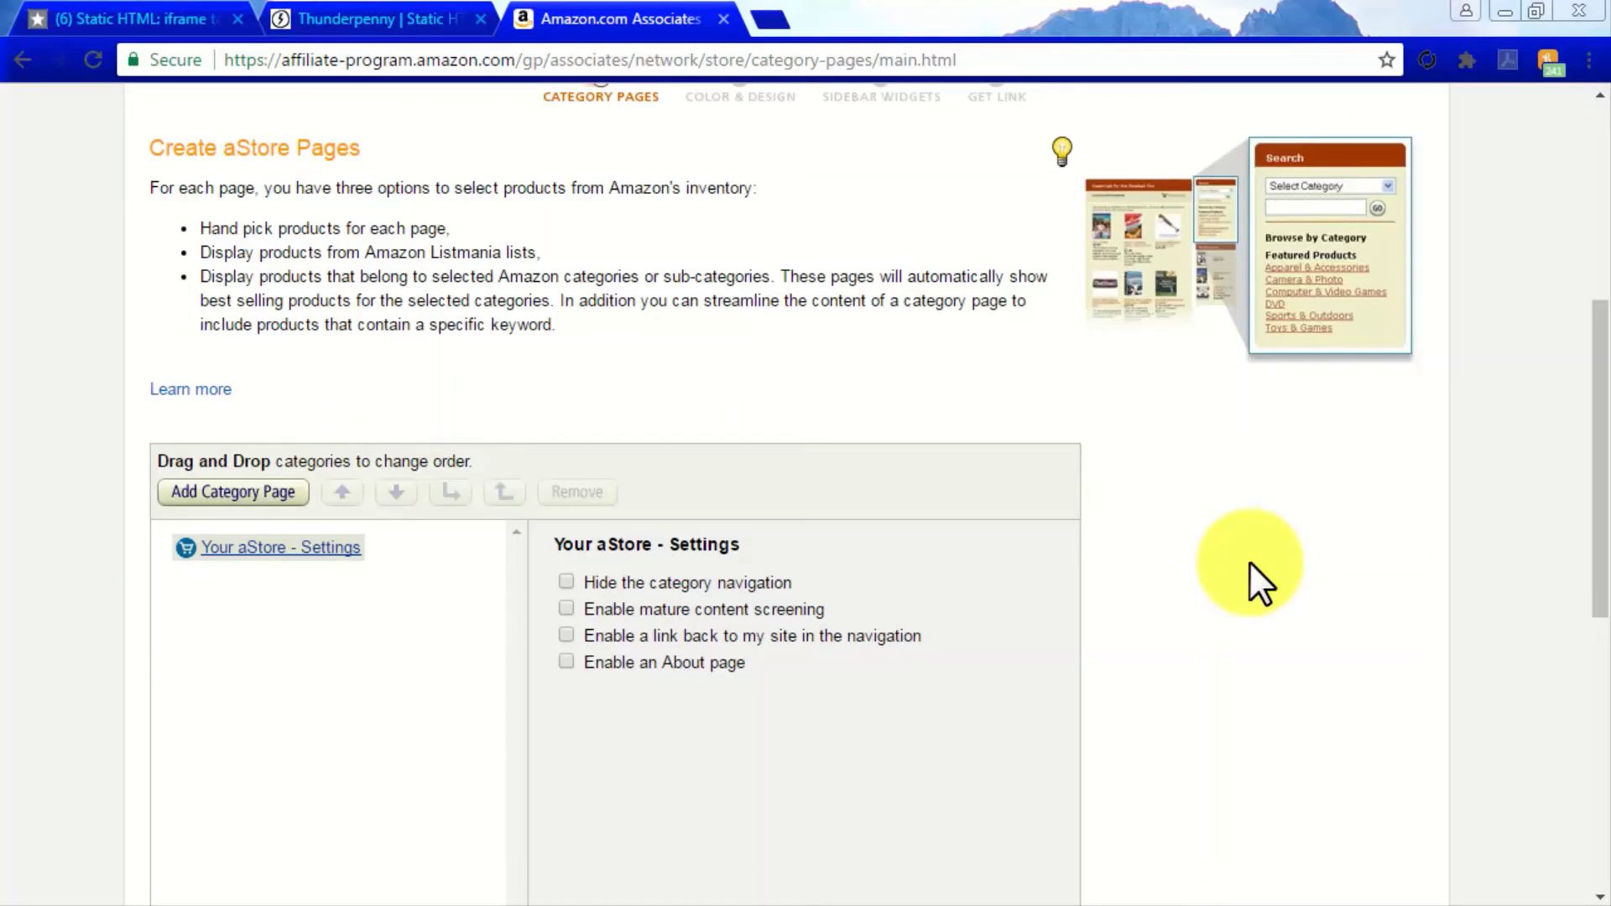
{"action": "left_click", "coordinate": [284, 502]}
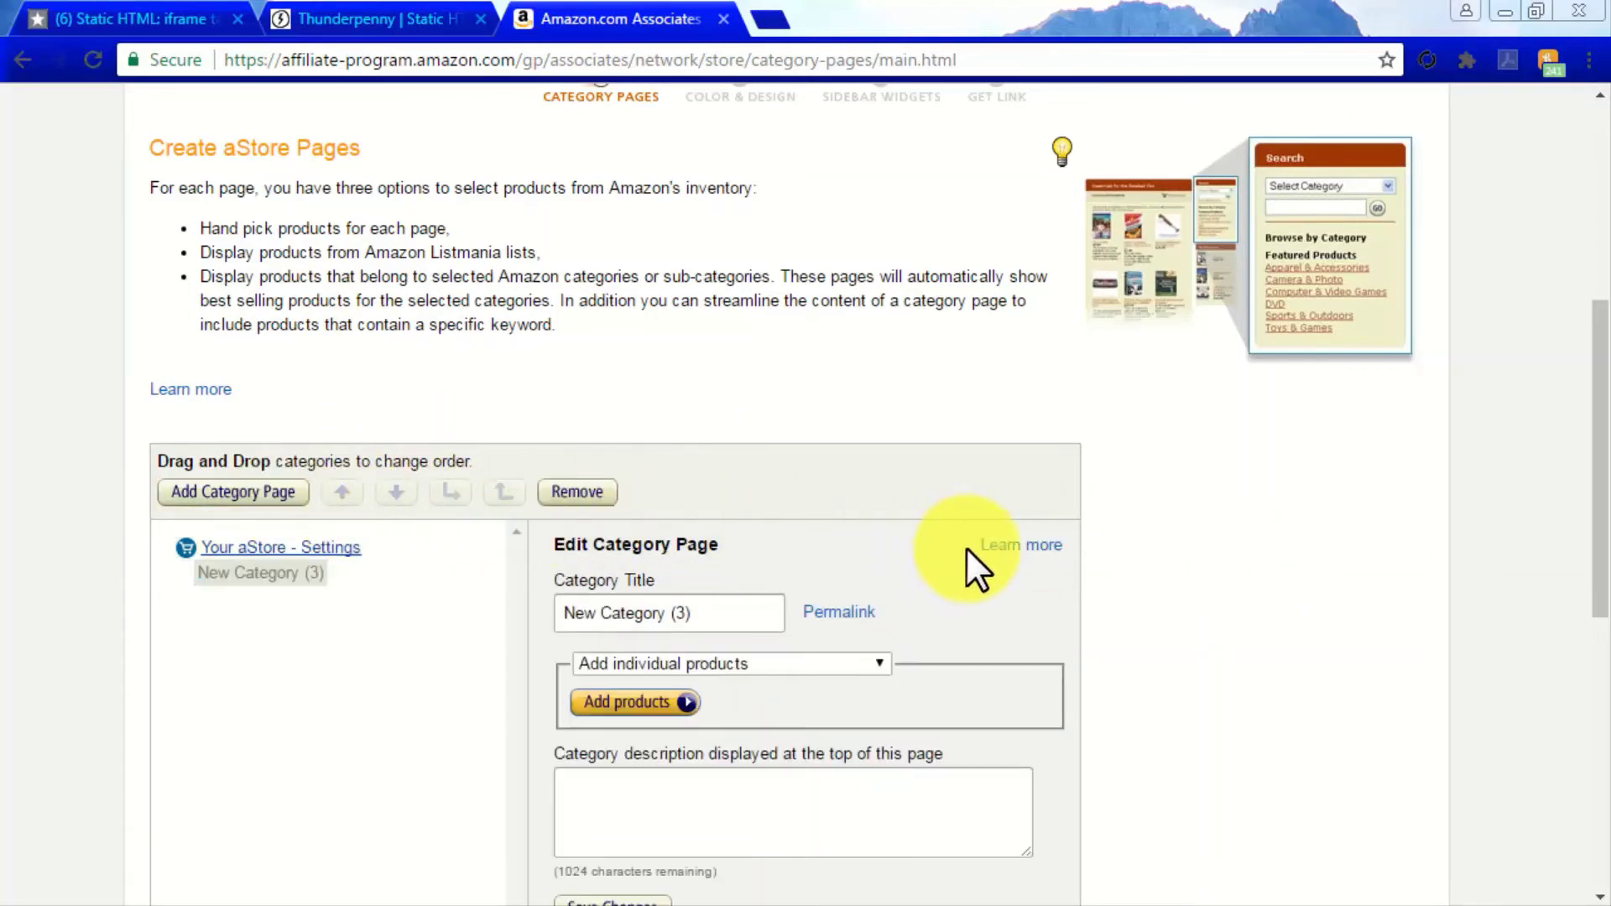
{"action": "left_click_drag", "start_coordinate": [735, 614], "coordinate": [561, 617]}
{"action": "type", "text": "Cool Stuff"}
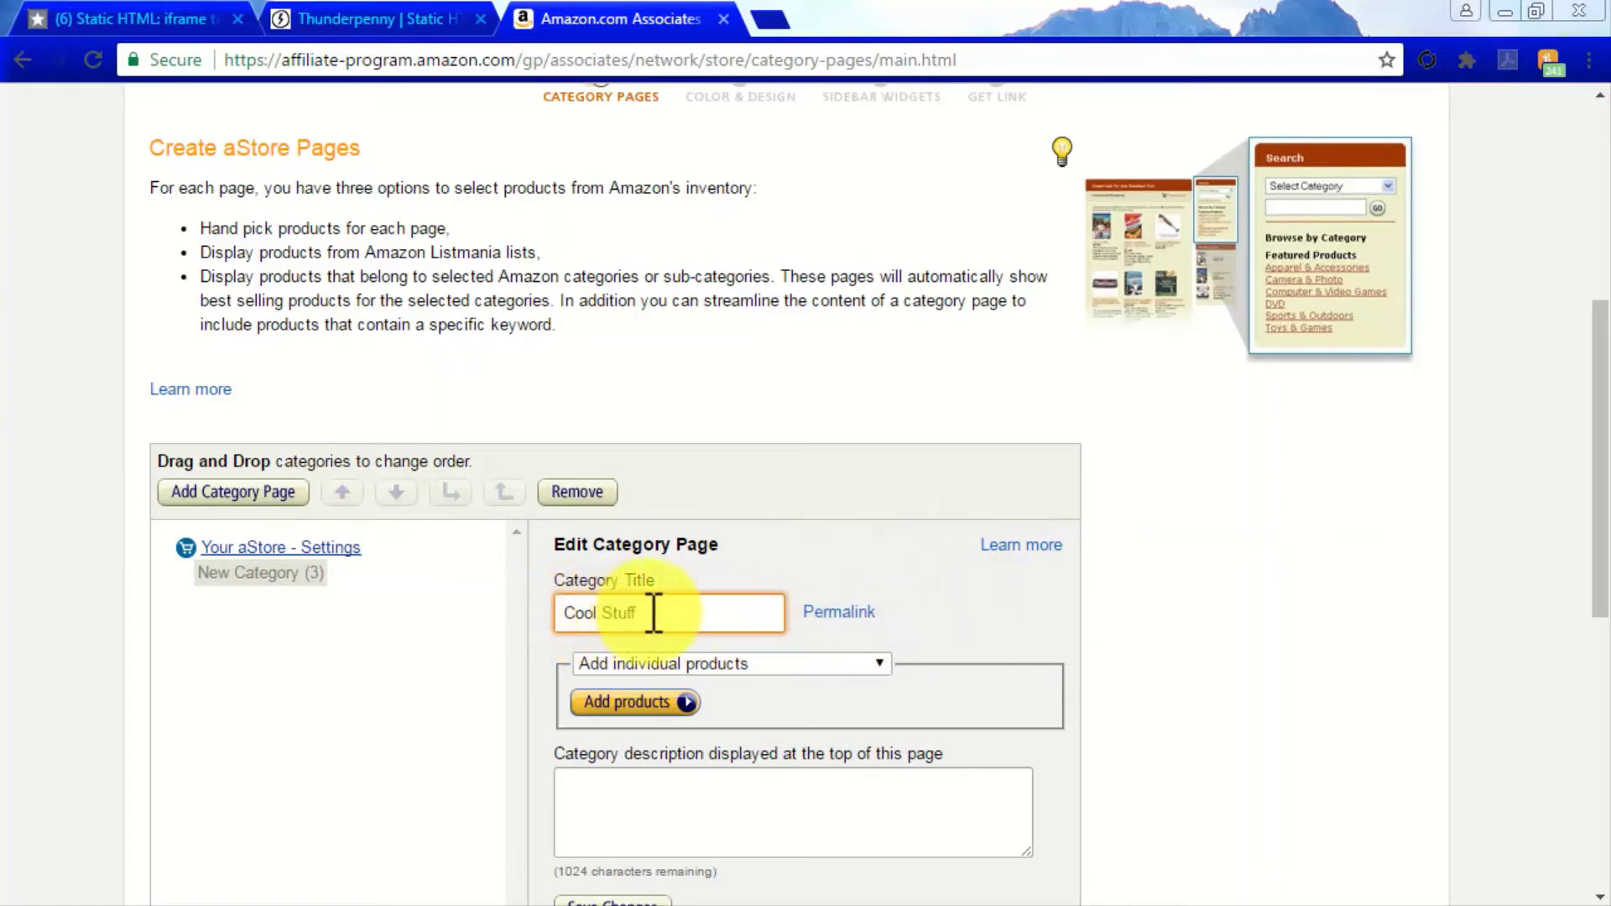
Step: Fill the page from Electronics > Home Audio > Home Theater Systems > Complete Home Theater Systems and save
{"action": "left_click", "coordinate": [877, 665]}
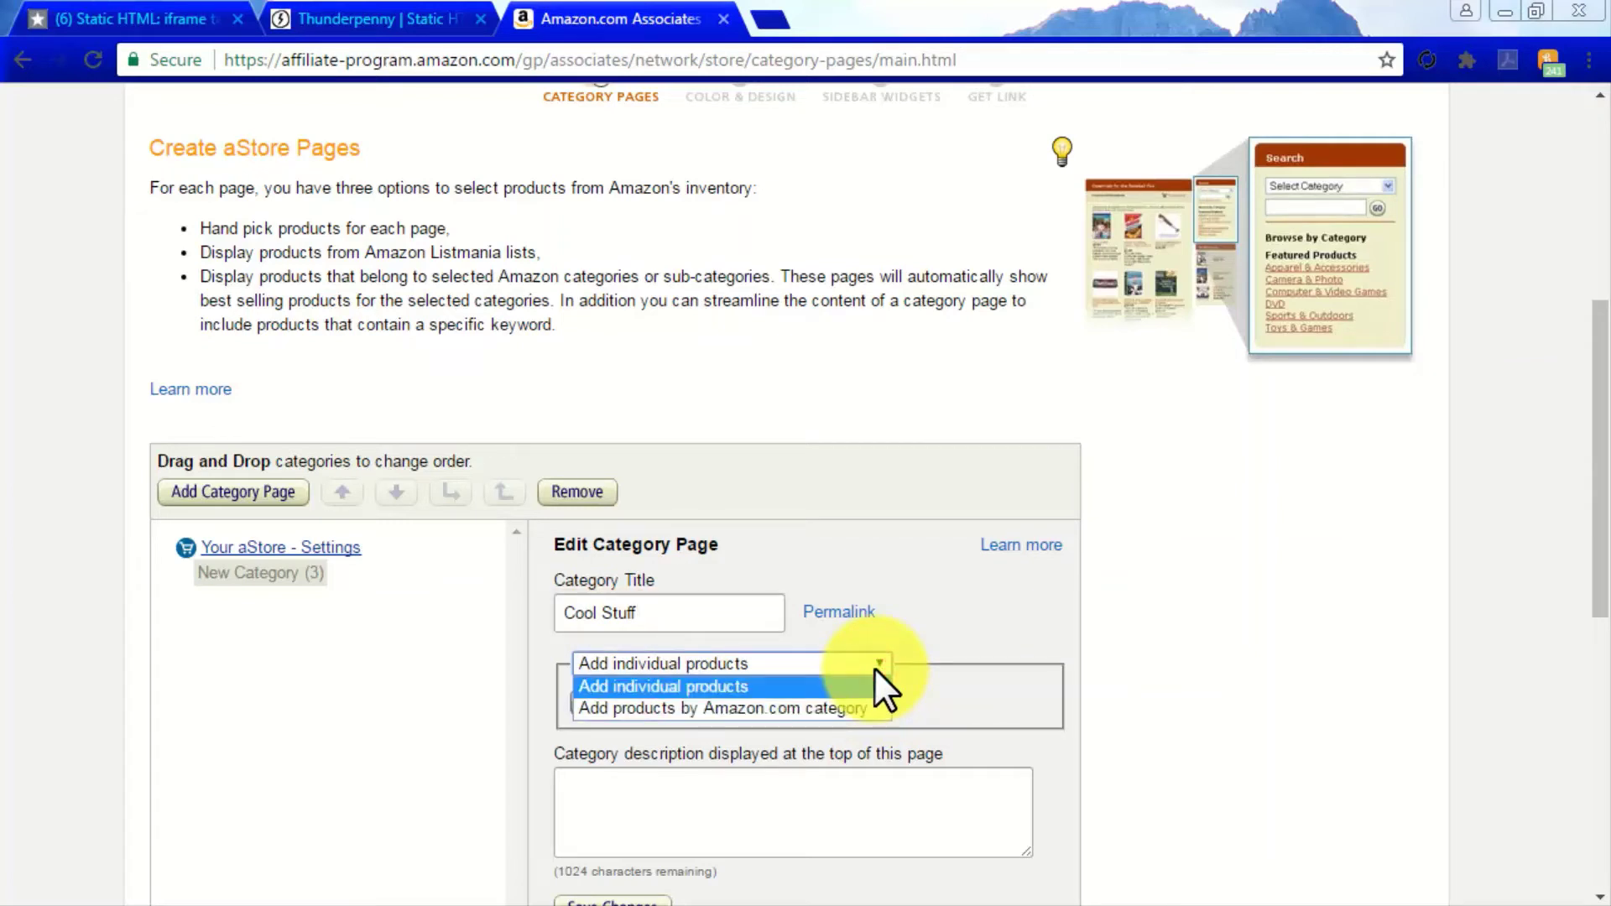
{"action": "left_click", "coordinate": [864, 713]}
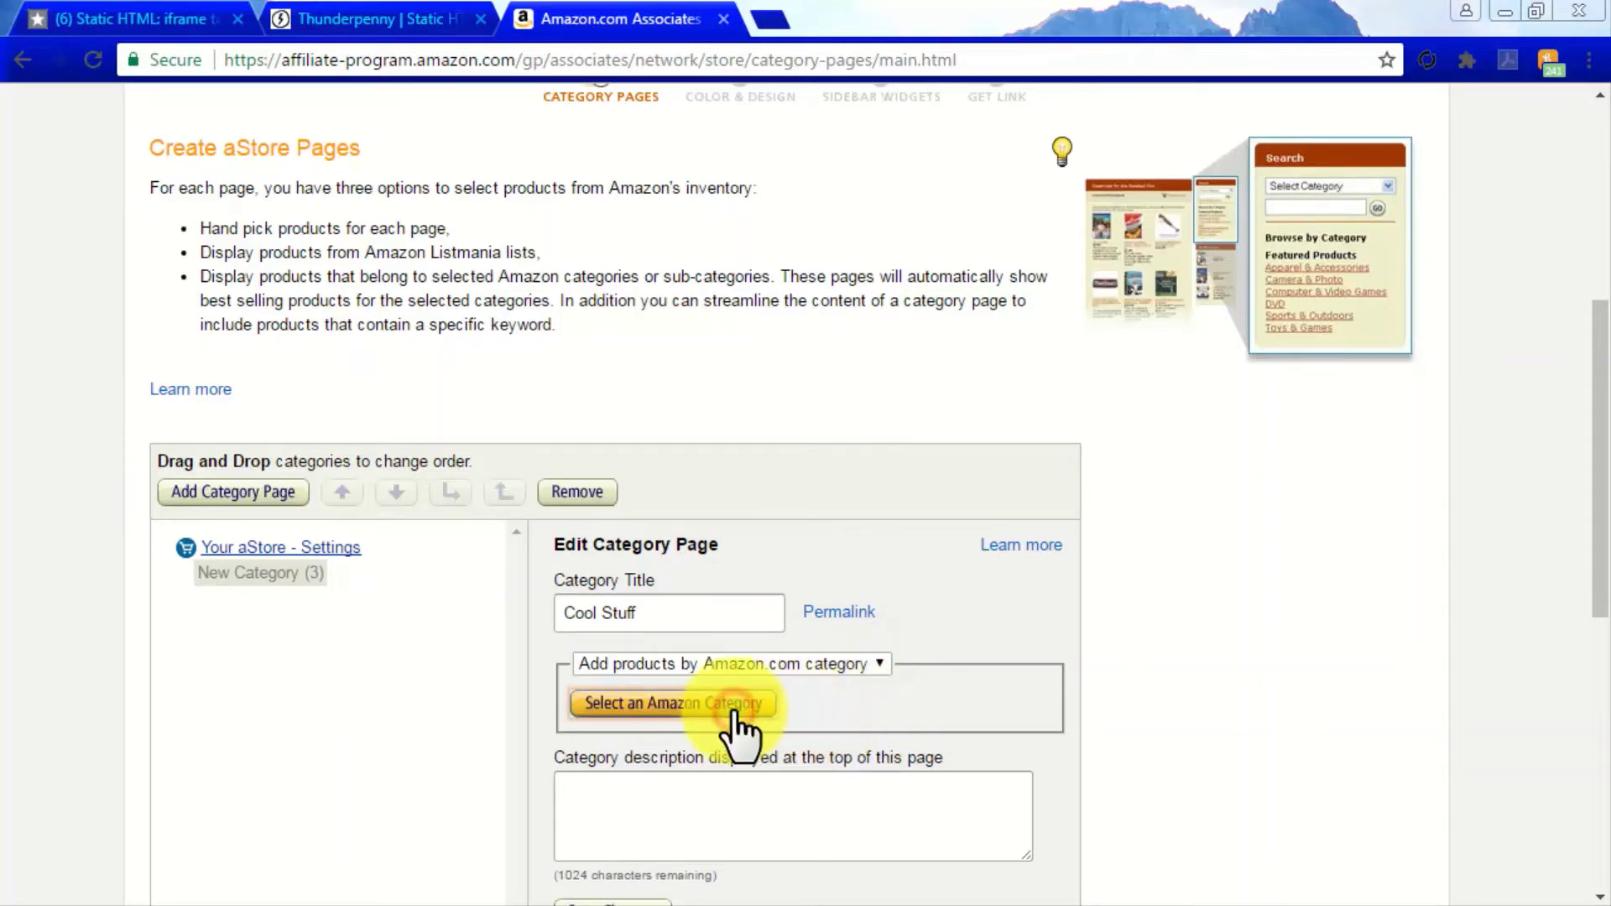
{"action": "left_click", "coordinate": [734, 709]}
{"action": "left_click_drag", "start_coordinate": [1028, 386], "coordinate": [1029, 424]}
{"action": "left_click", "coordinate": [621, 465]}
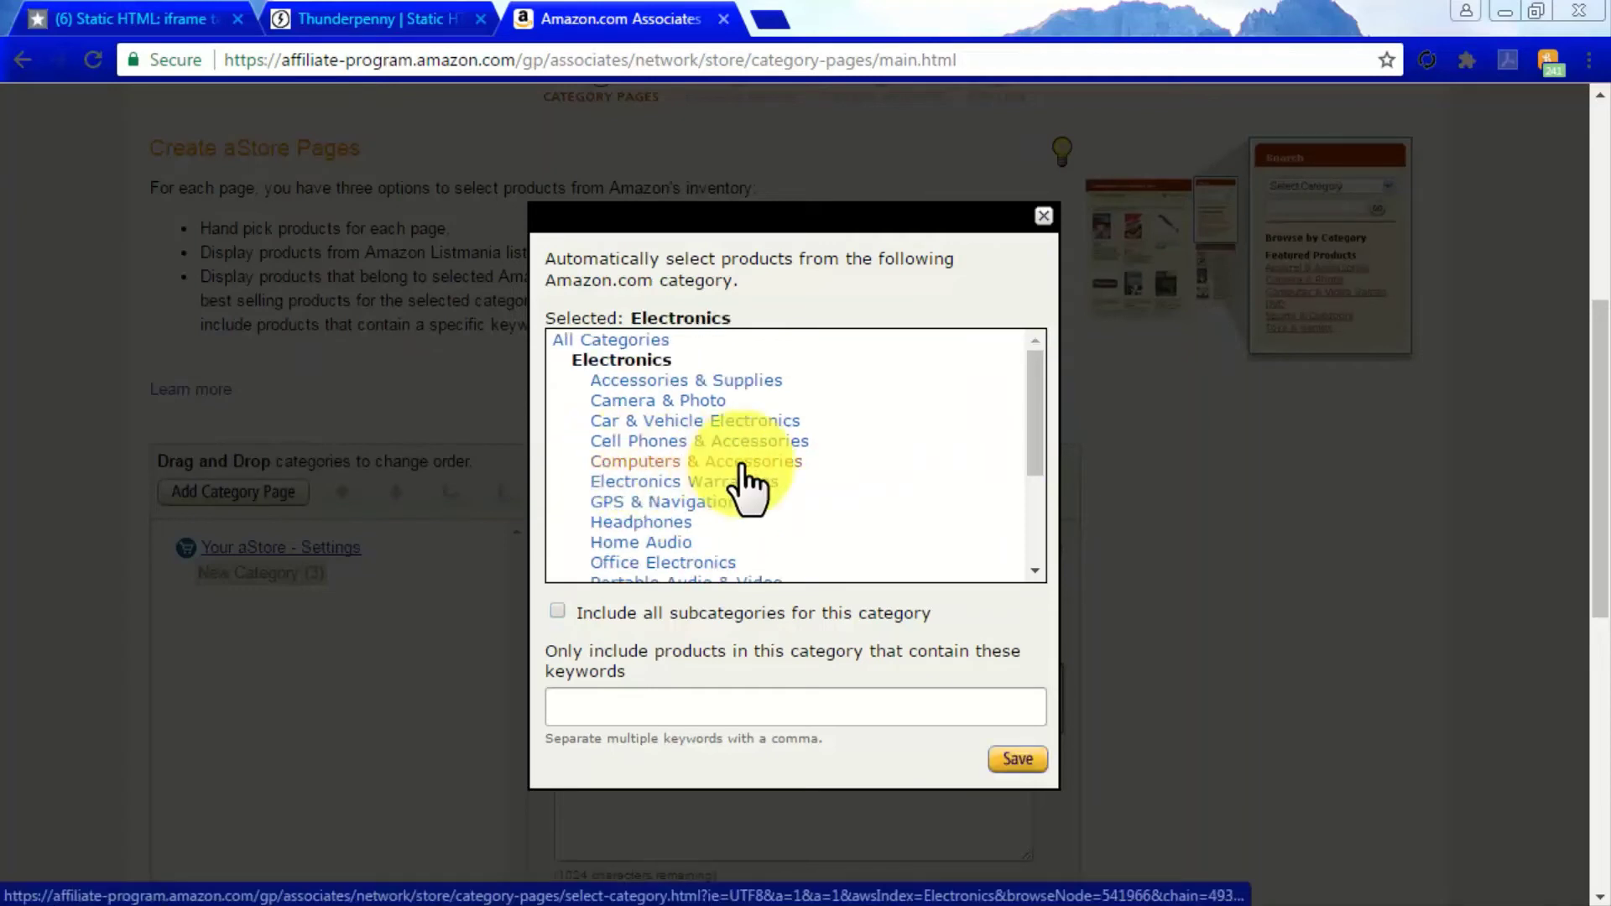
{"action": "left_click", "coordinate": [648, 543]}
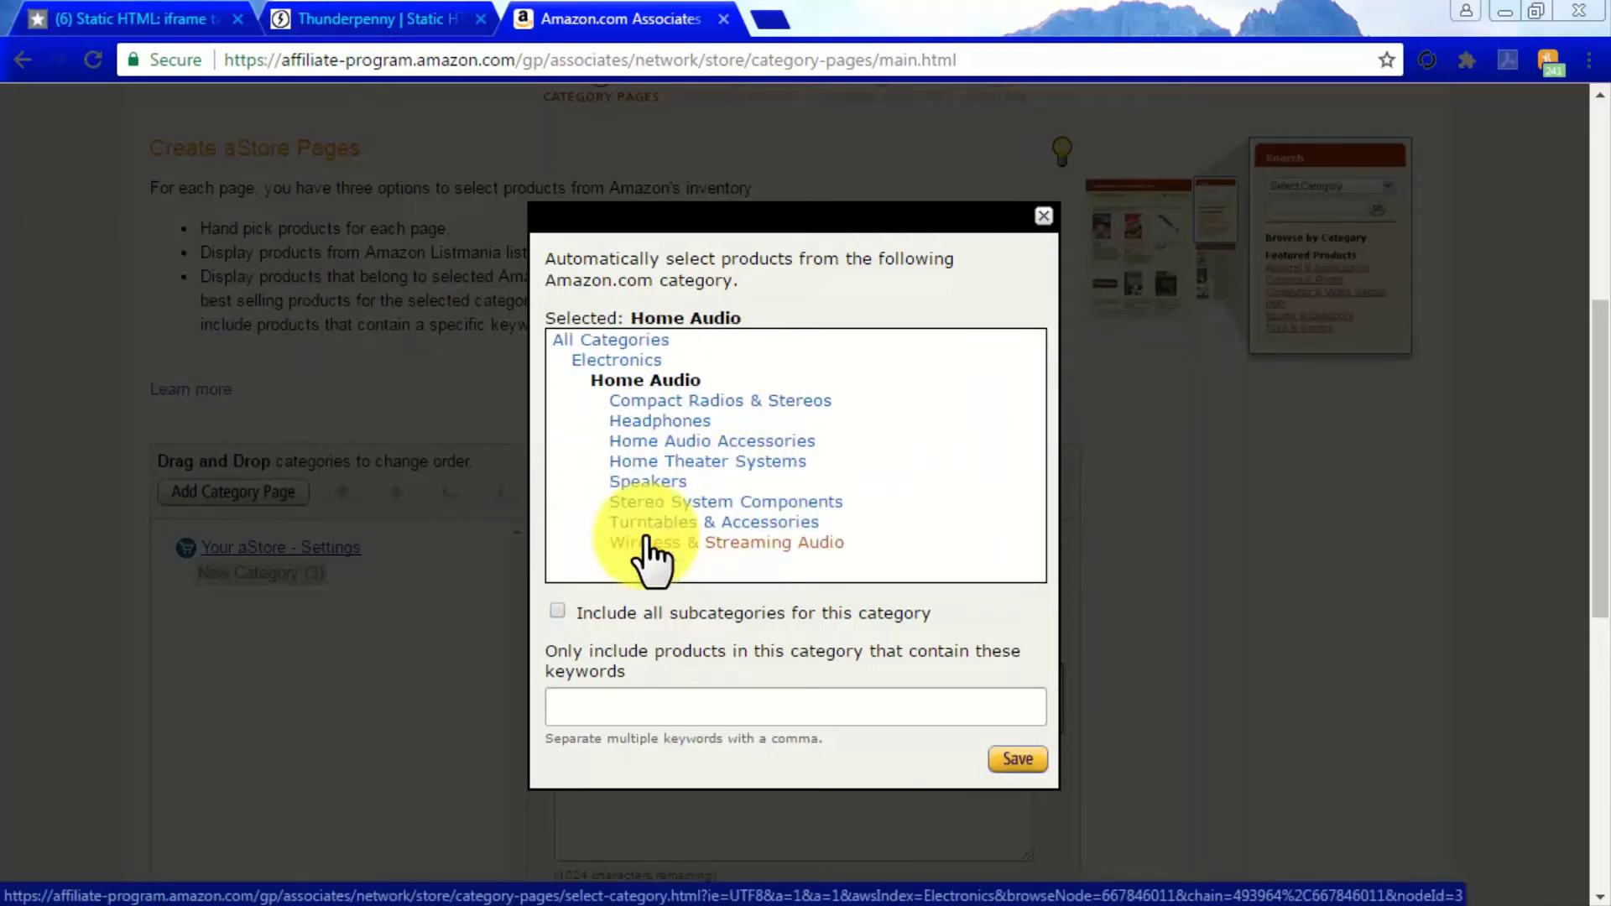
{"action": "left_click", "coordinate": [732, 460]}
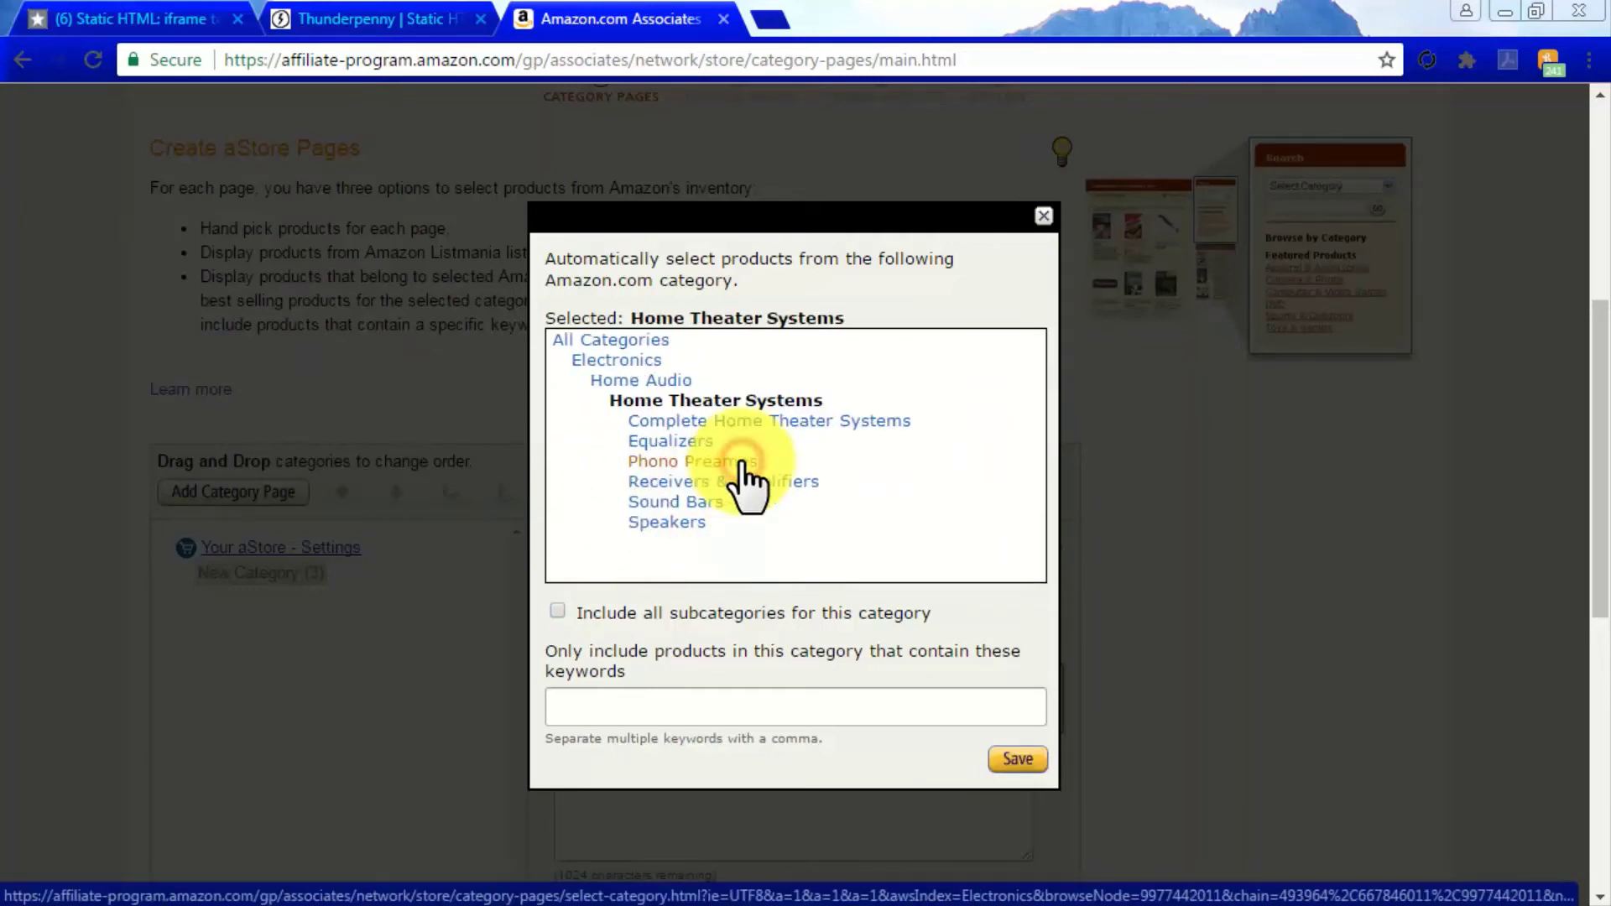
{"action": "left_click", "coordinate": [834, 419]}
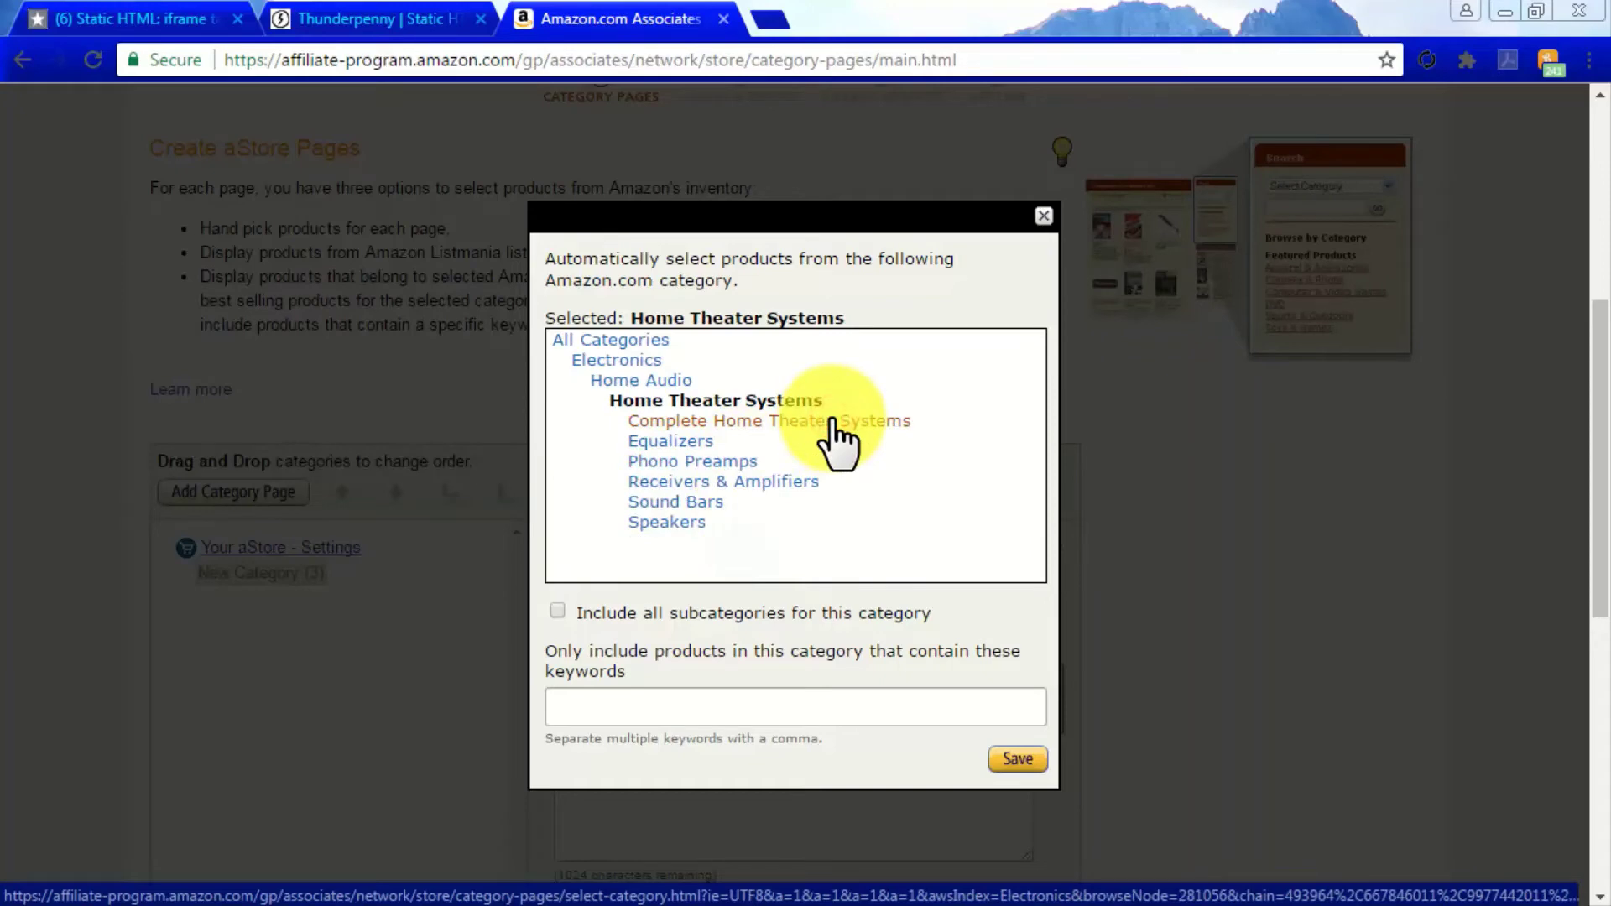
{"action": "left_click", "coordinate": [1017, 757]}
{"action": "scroll", "coordinate": [1020, 757], "scroll_direction": "down", "scroll_amount": 7}
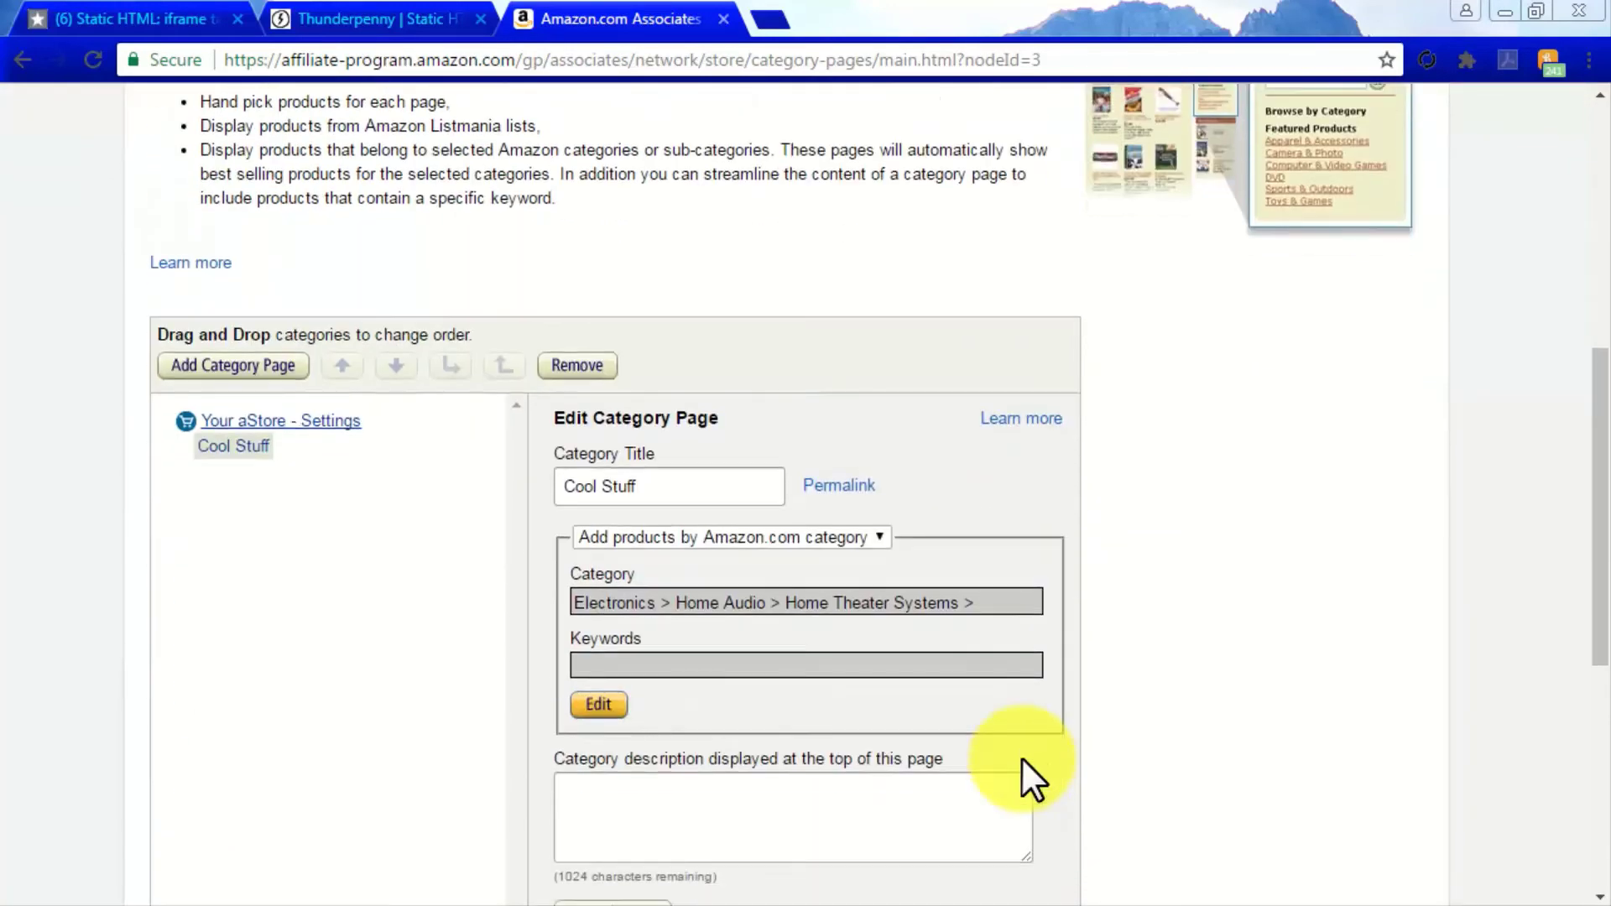
Step: Move on to the color and design step and apply the Forest theme
{"action": "left_click", "coordinate": [210, 770]}
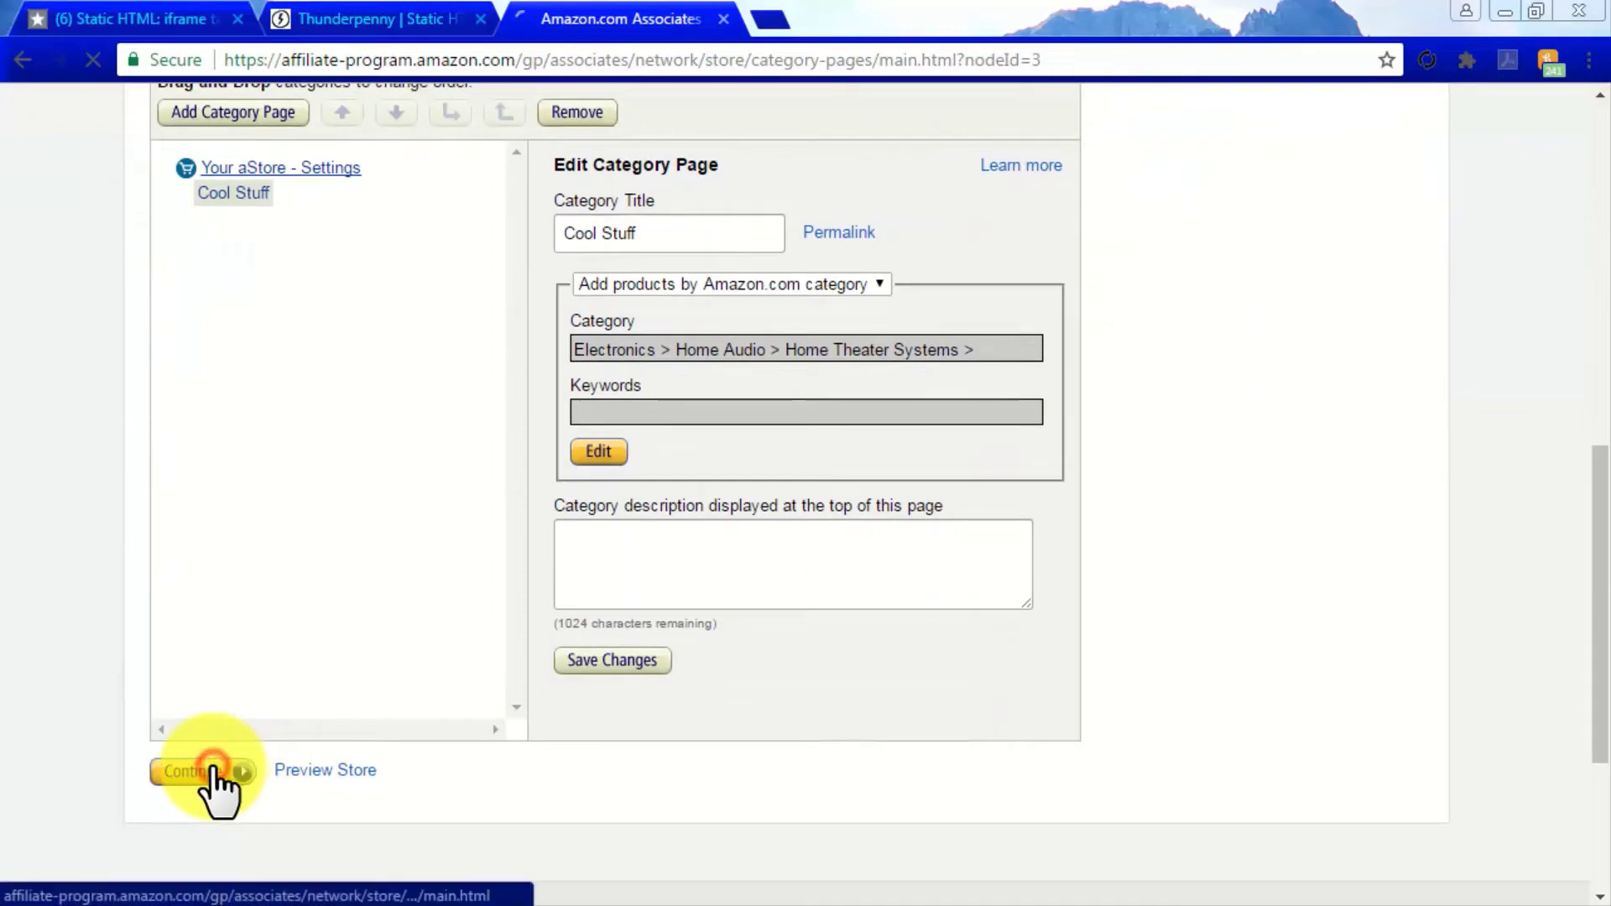
{"action": "scroll", "coordinate": [206, 765], "scroll_direction": "down", "scroll_amount": 5}
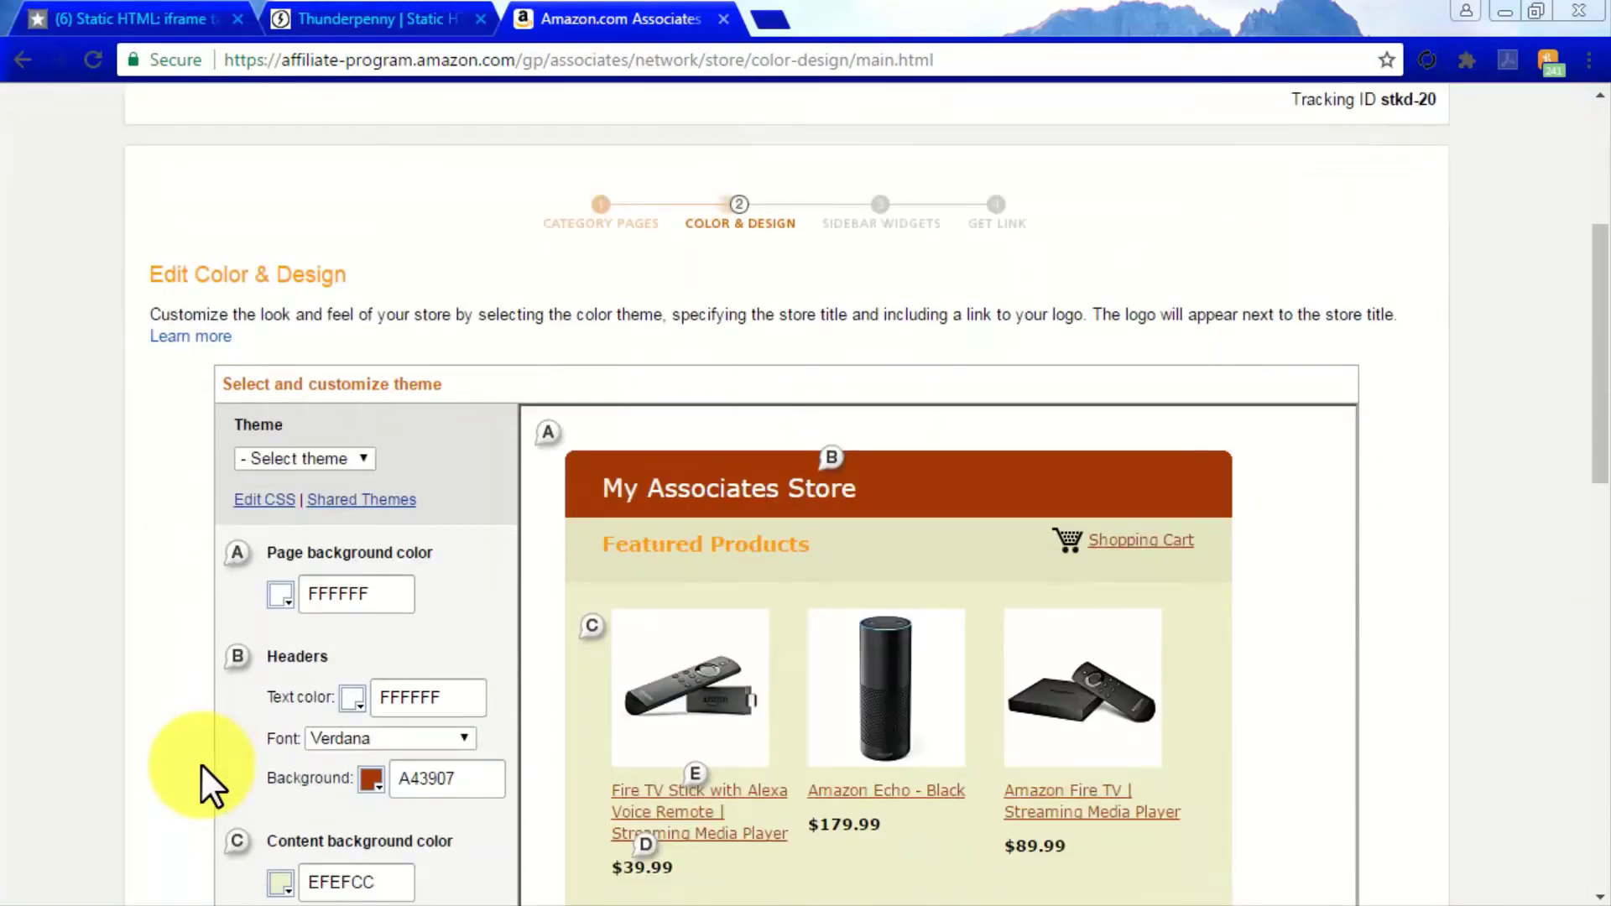
{"action": "left_click", "coordinate": [337, 460]}
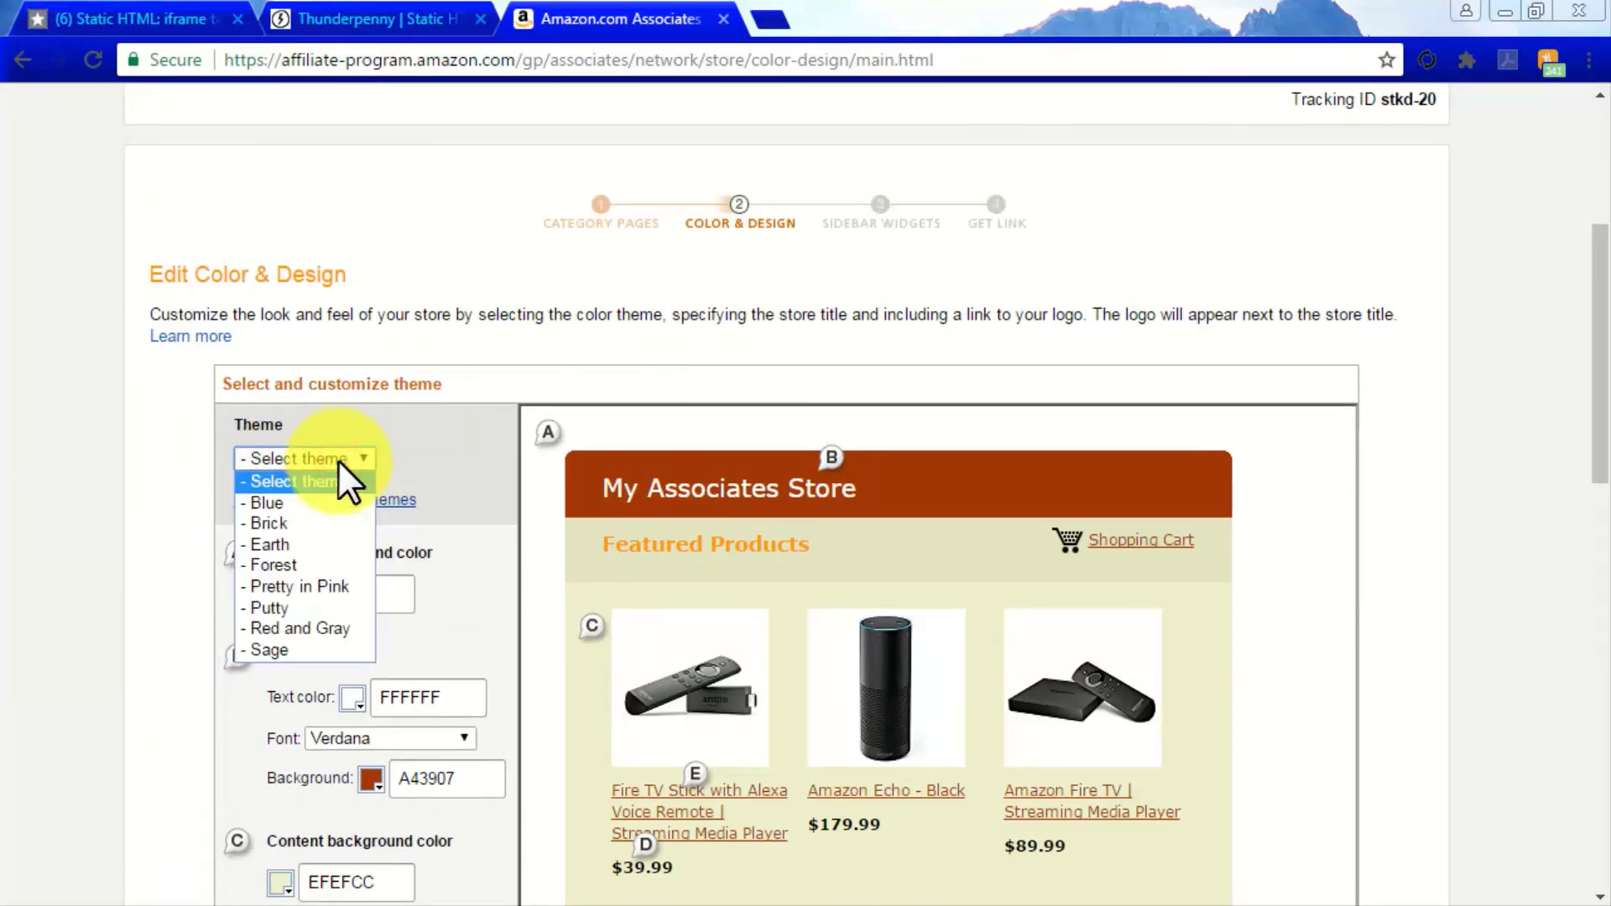
{"action": "left_click", "coordinate": [319, 564]}
Step: Rename the store 'The Cinema Sound At Home Facebook Store' and continue to Sidebar Widgets
{"action": "scroll", "coordinate": [437, 572], "scroll_direction": "down", "scroll_amount": 3}
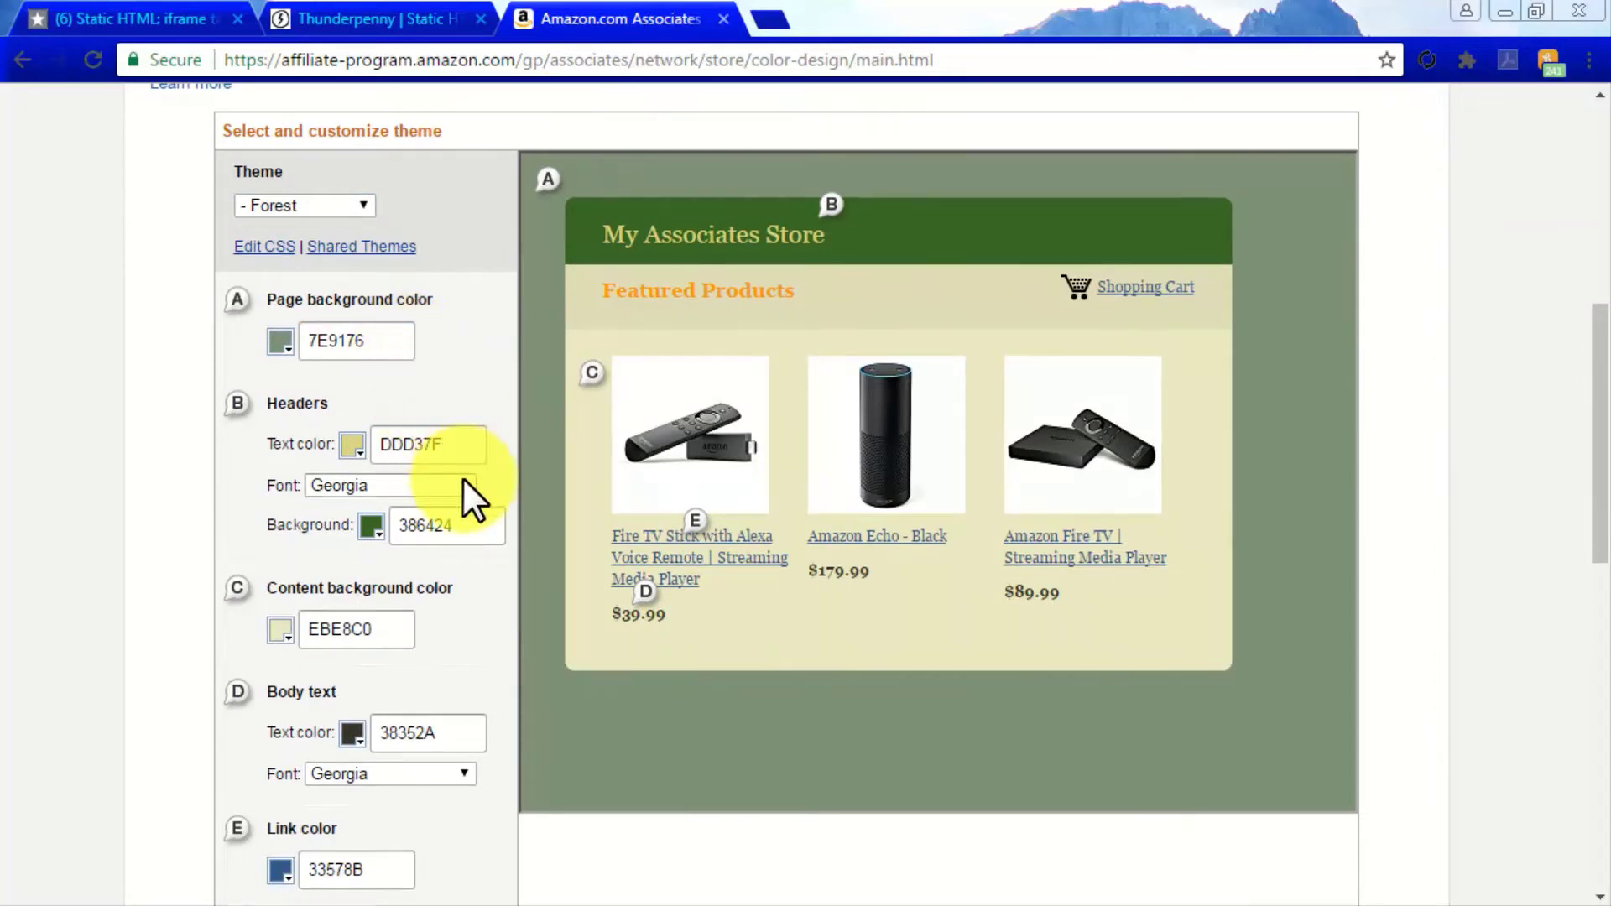
{"action": "scroll", "coordinate": [461, 477], "scroll_direction": "down", "scroll_amount": 2}
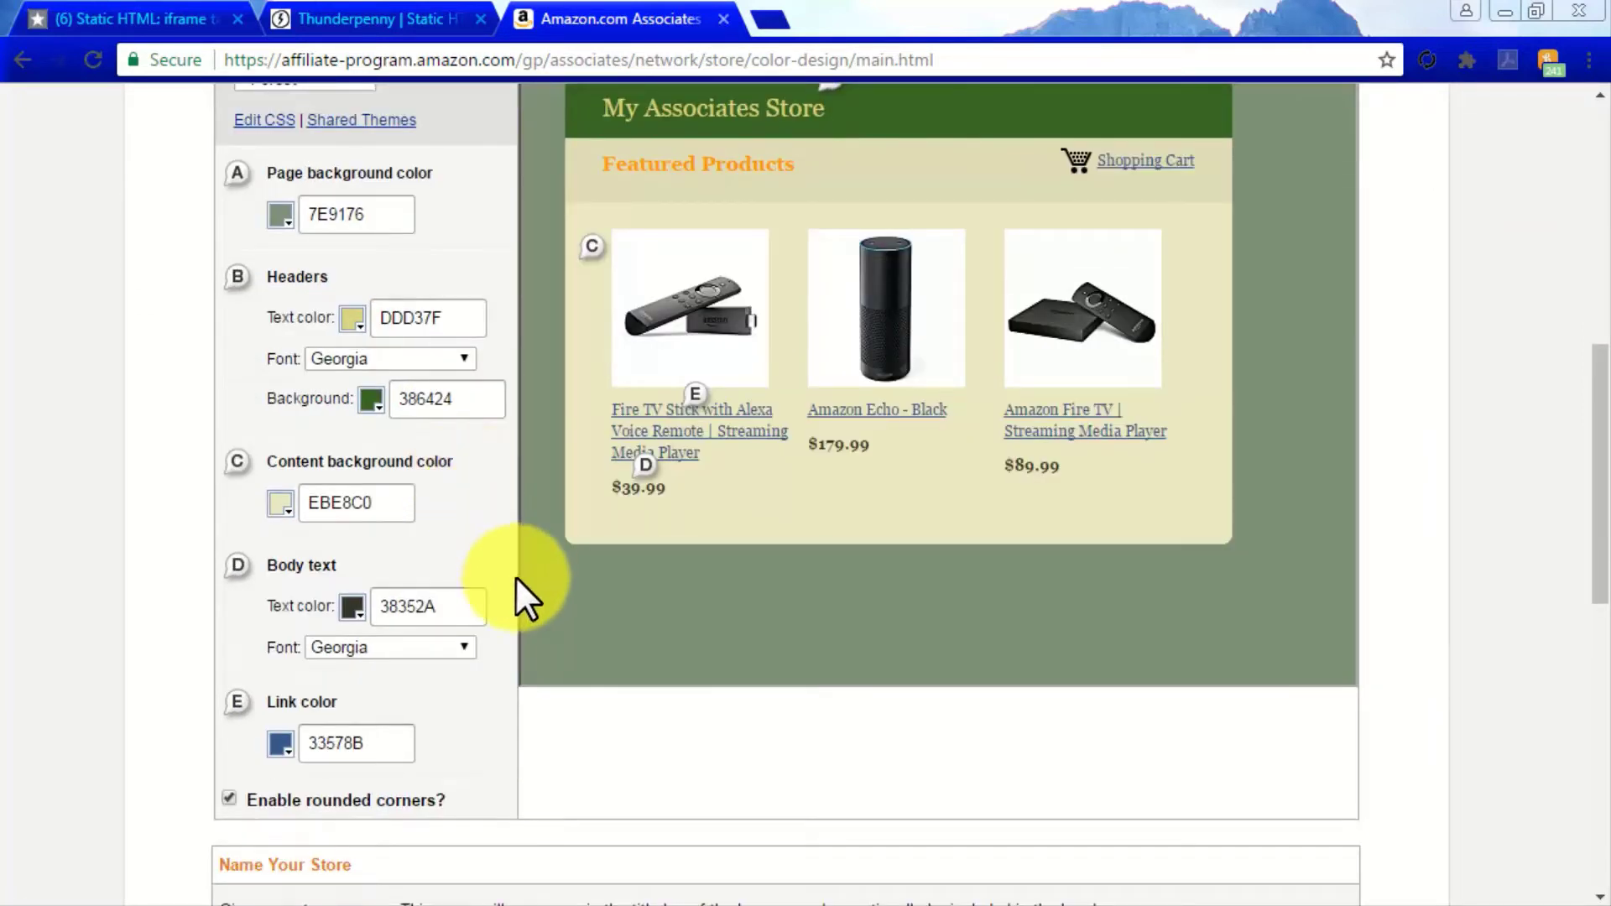
{"action": "scroll", "coordinate": [500, 720], "scroll_direction": "down", "scroll_amount": 8}
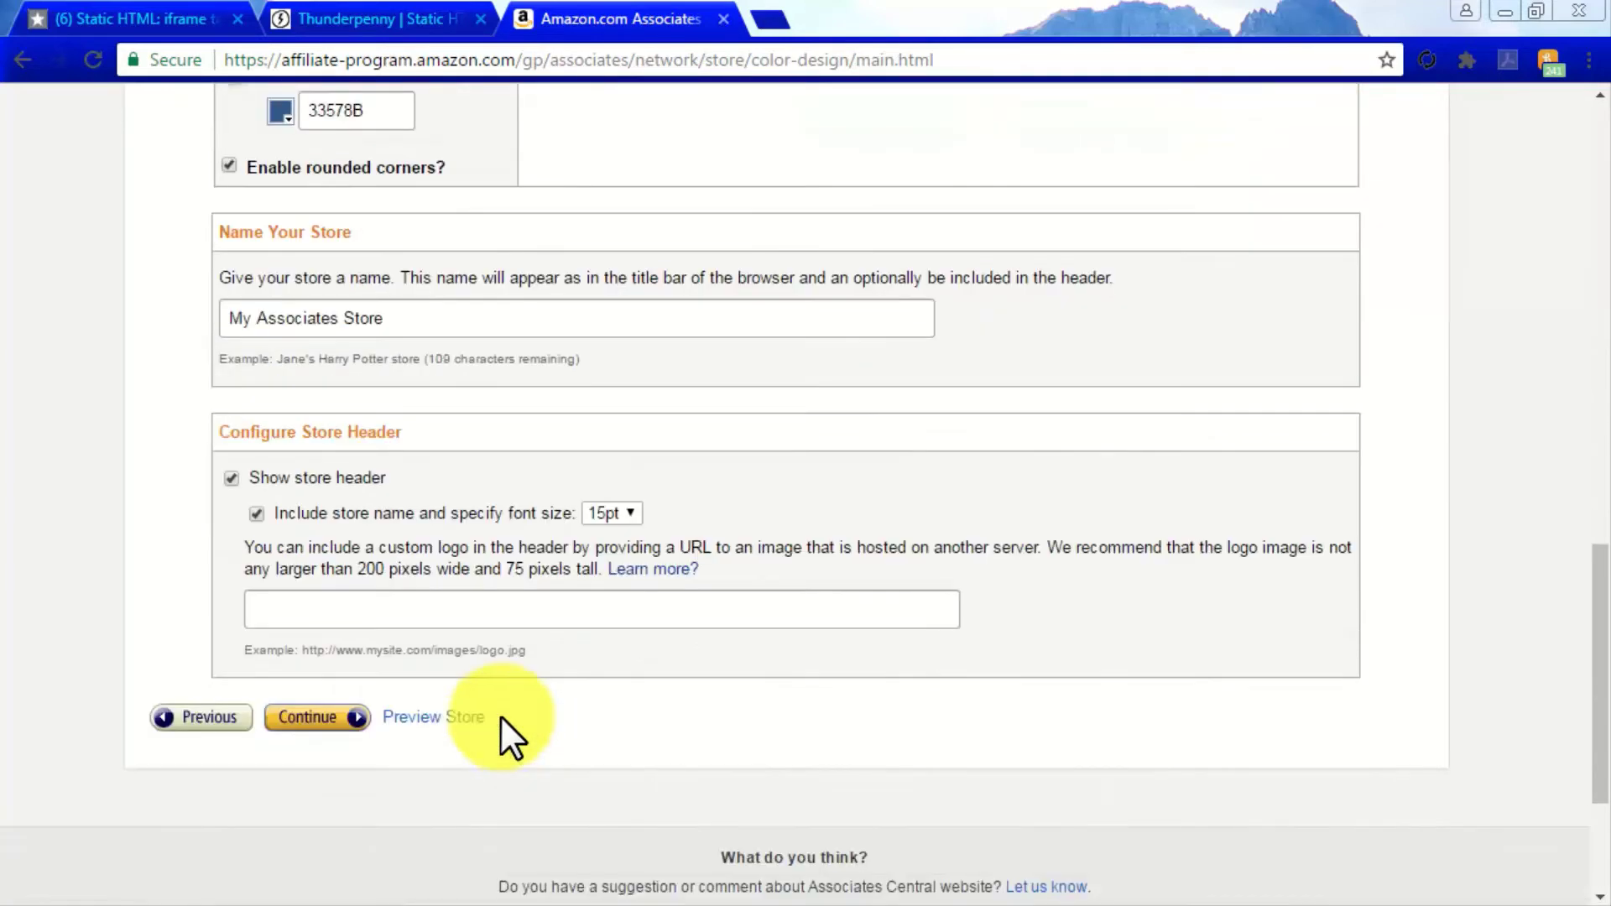
{"action": "left_click_drag", "start_coordinate": [504, 324], "coordinate": [228, 312]}
{"action": "type", "text": "The Cinema Sound At Home Facebook Store"}
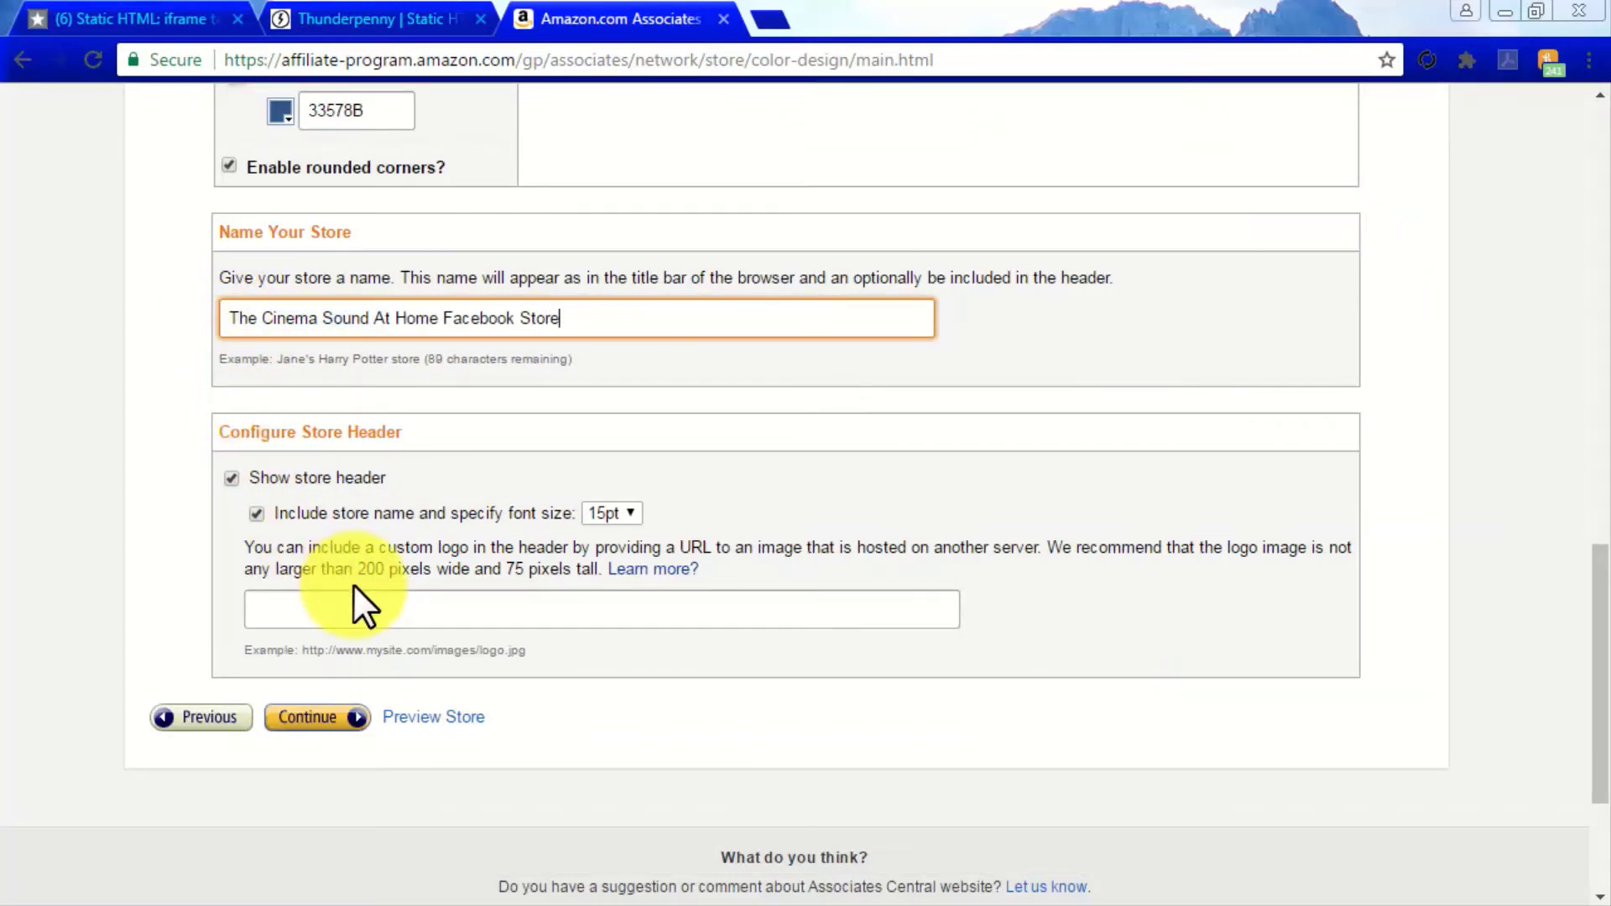
{"action": "left_click", "coordinate": [349, 720]}
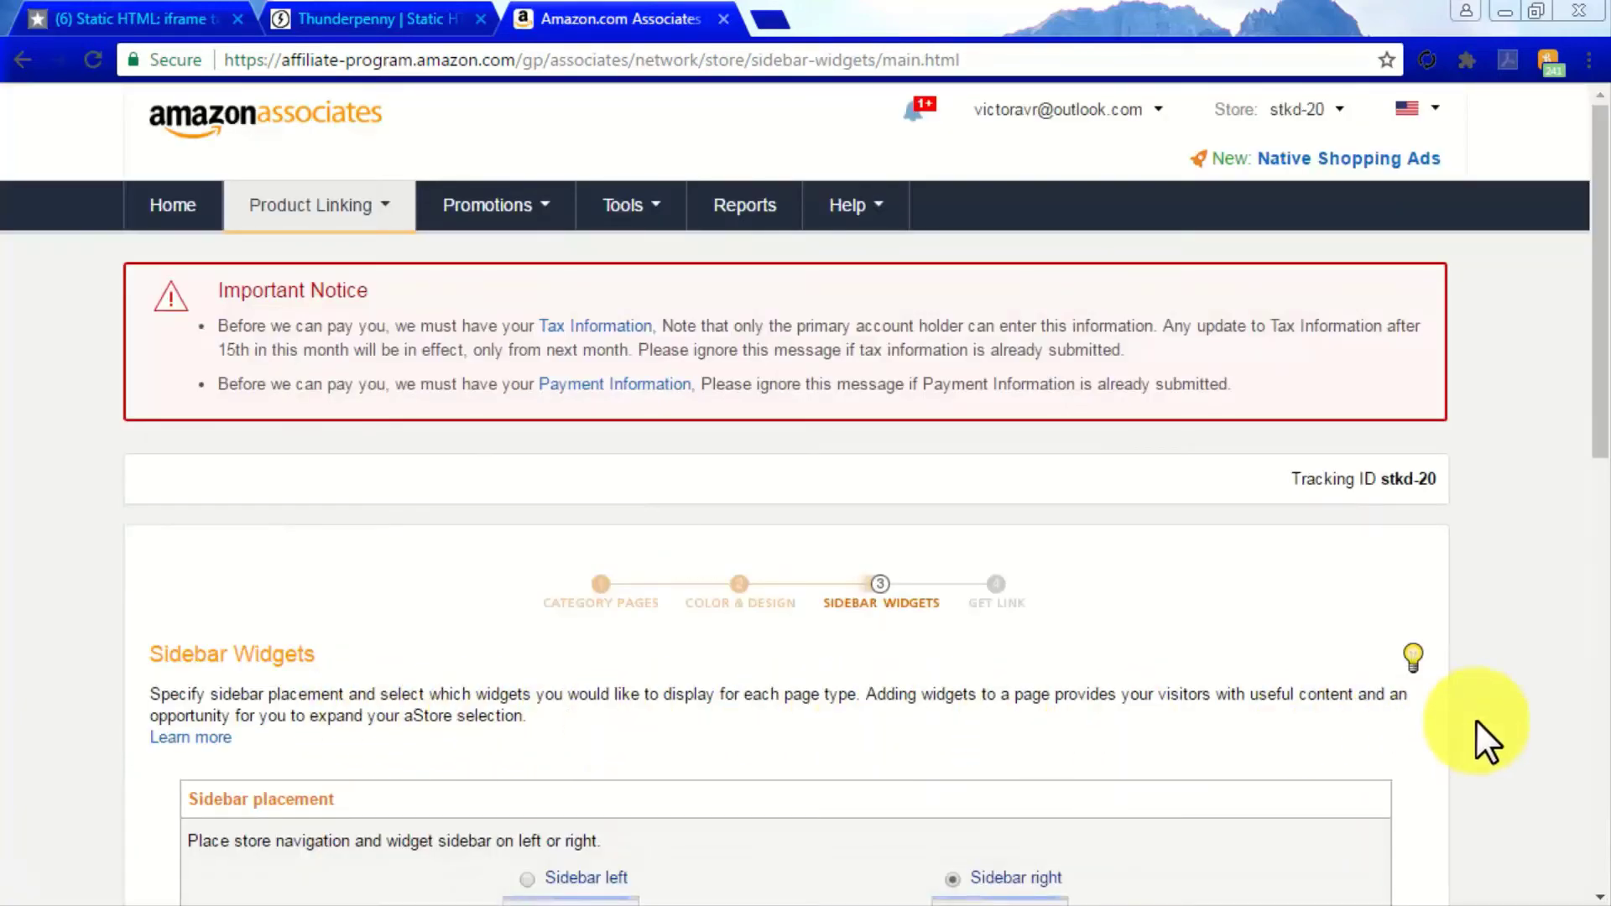
Step: Enable Similar Items on the search results page and finish the store to get its link
{"action": "scroll", "coordinate": [1476, 721], "scroll_direction": "down", "scroll_amount": 1}
{"action": "scroll", "coordinate": [1476, 721], "scroll_direction": "down", "scroll_amount": 3}
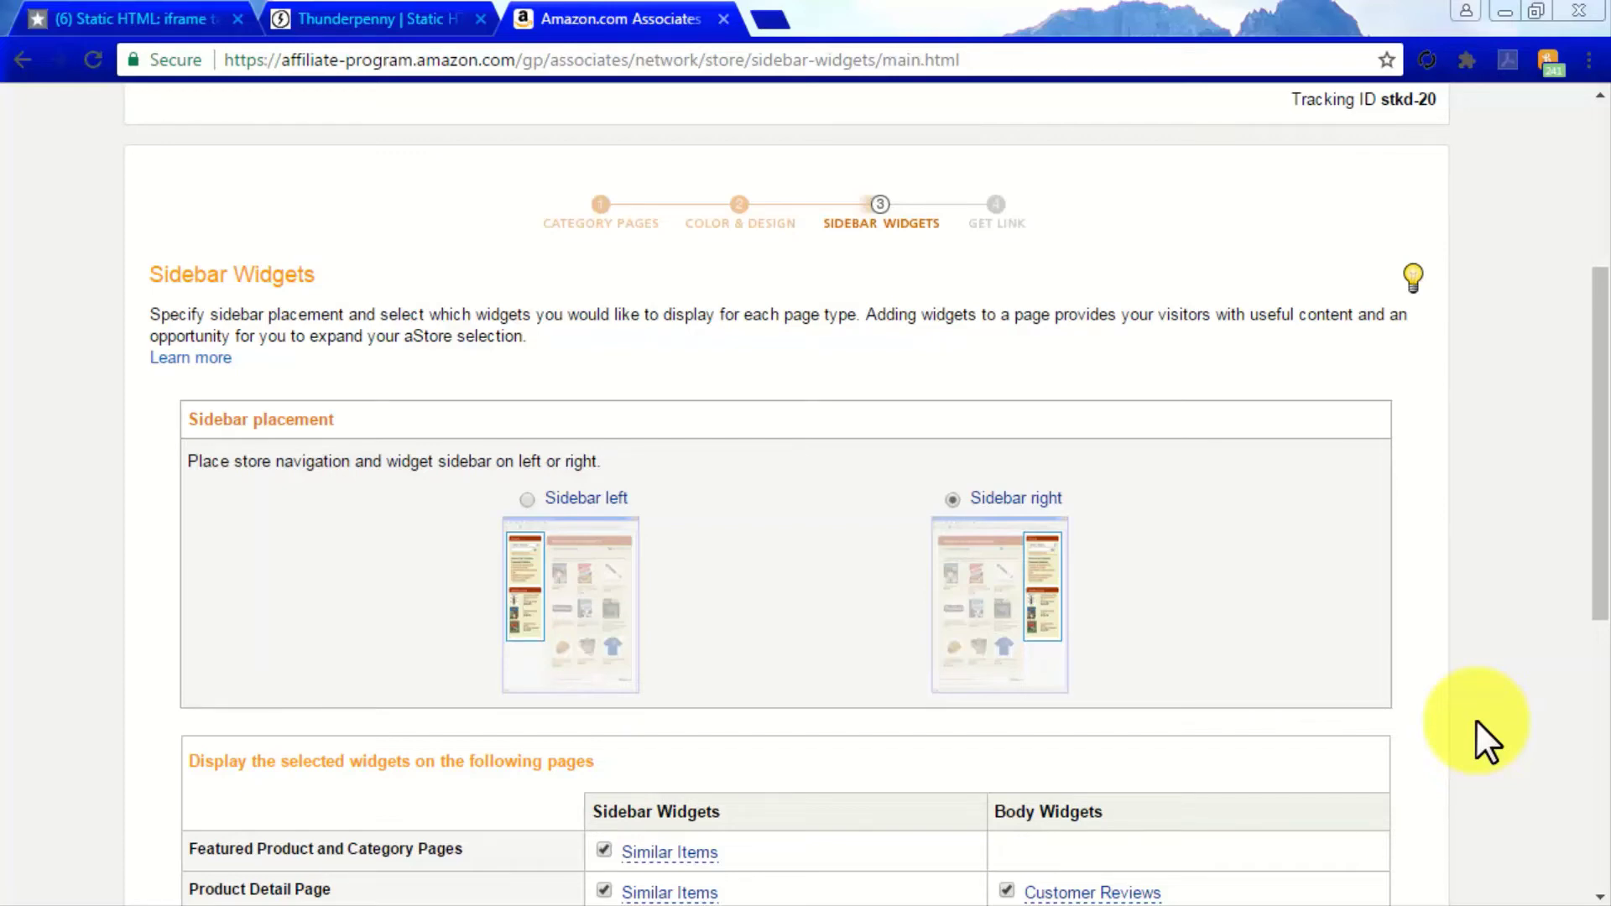
{"action": "scroll", "coordinate": [1477, 720], "scroll_direction": "down", "scroll_amount": 5}
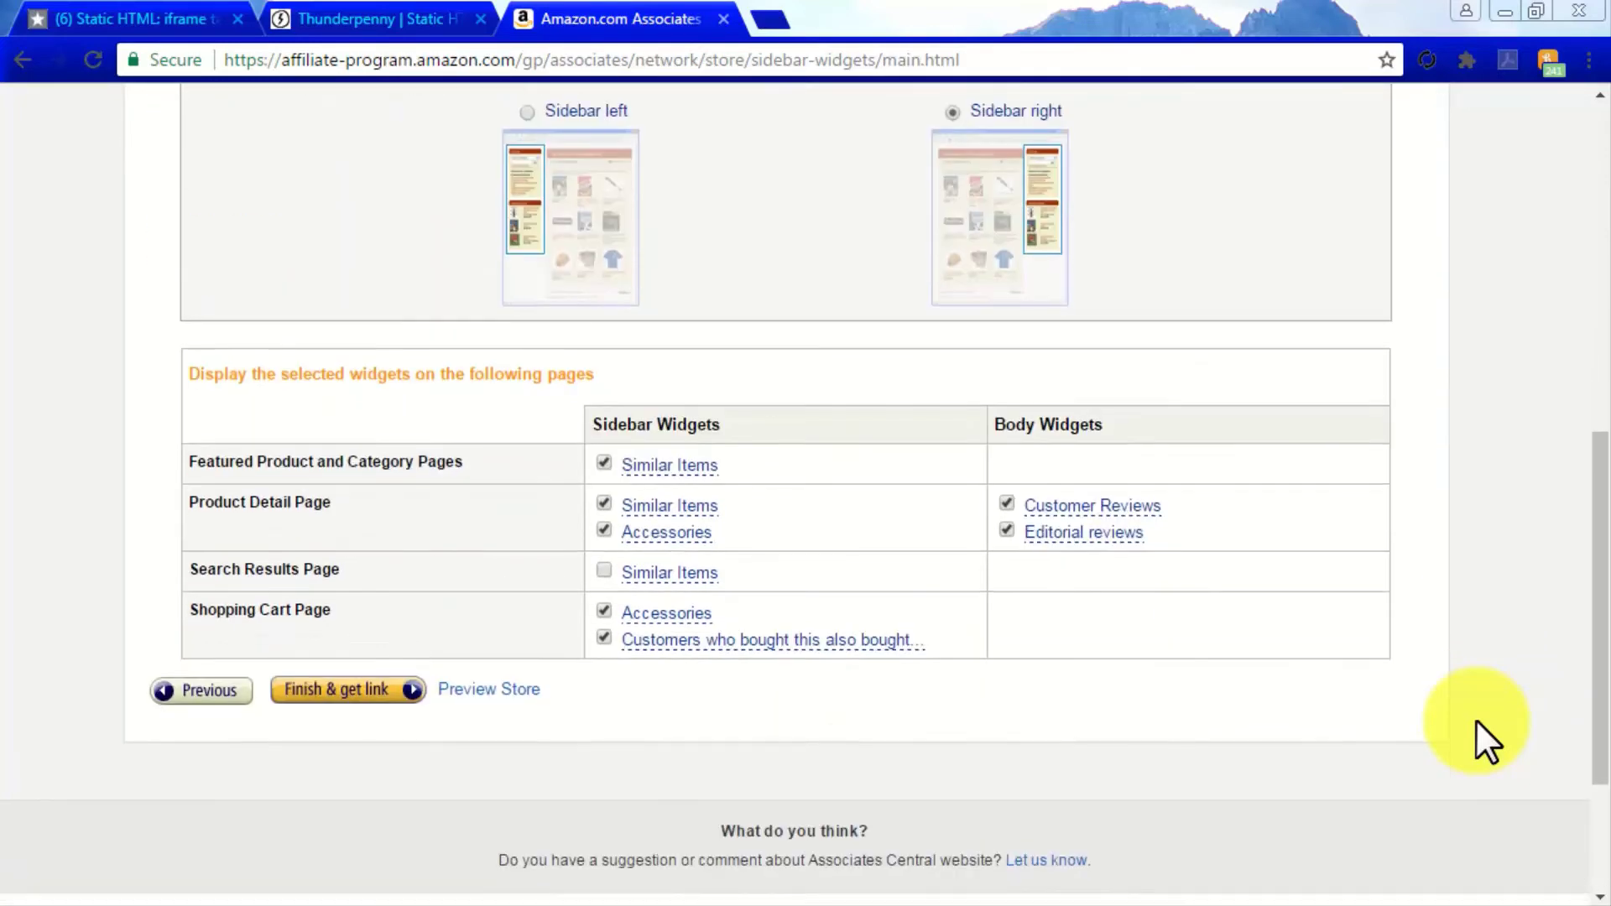
{"action": "scroll", "coordinate": [1477, 720], "scroll_direction": "down", "scroll_amount": 2}
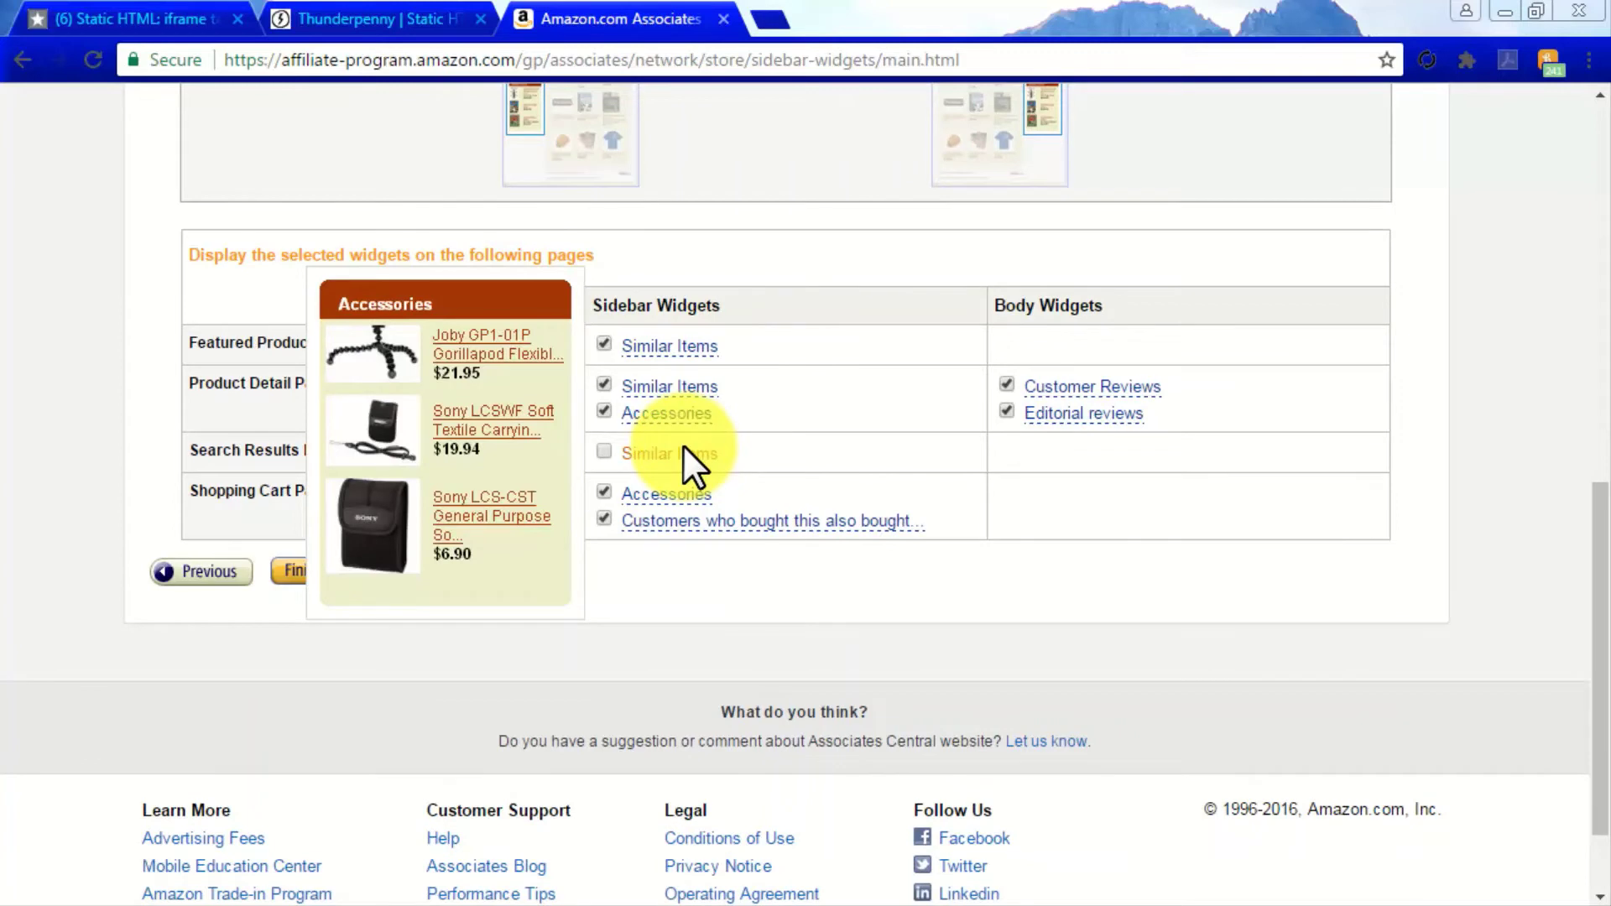
{"action": "mouse_move", "coordinate": [679, 414]}
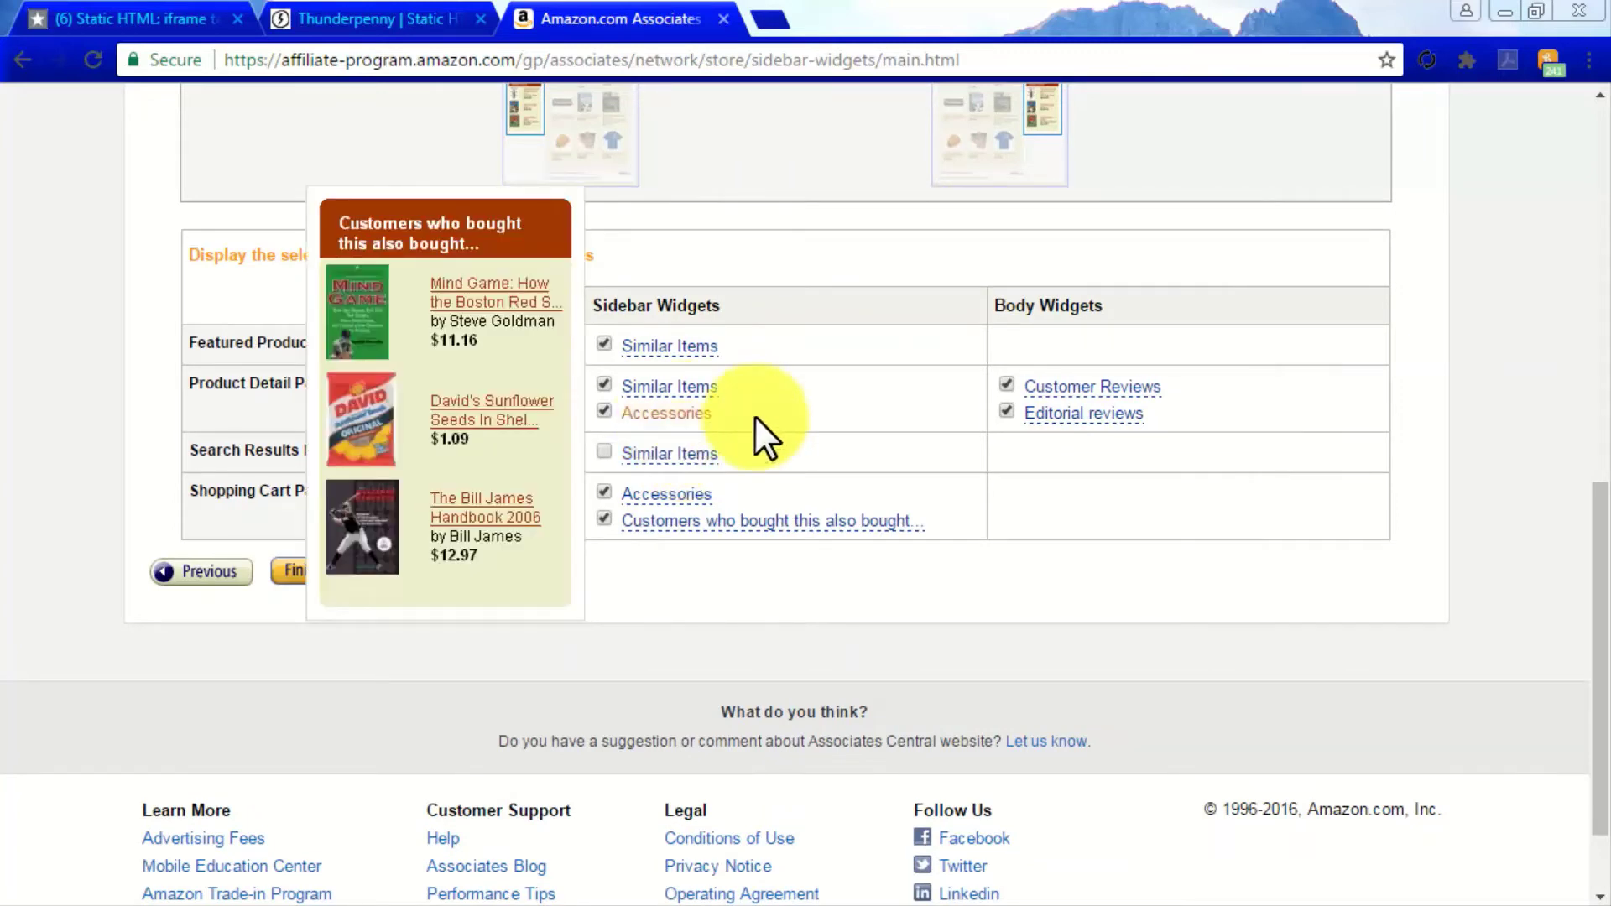
{"action": "mouse_move", "coordinate": [1089, 389]}
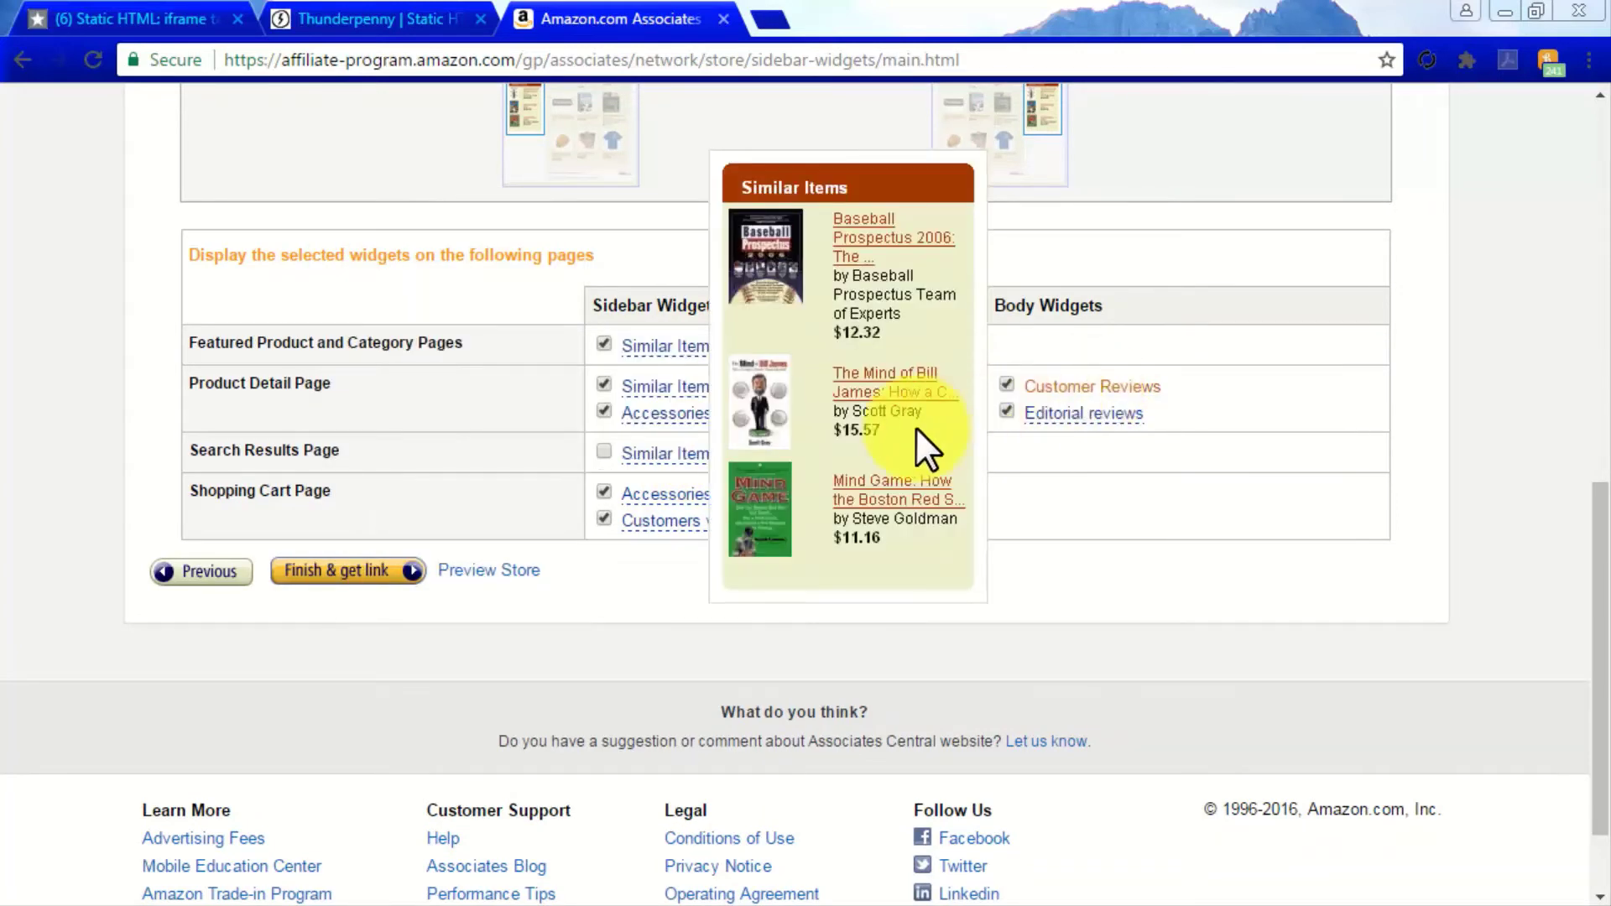
{"action": "left_click", "coordinate": [604, 451]}
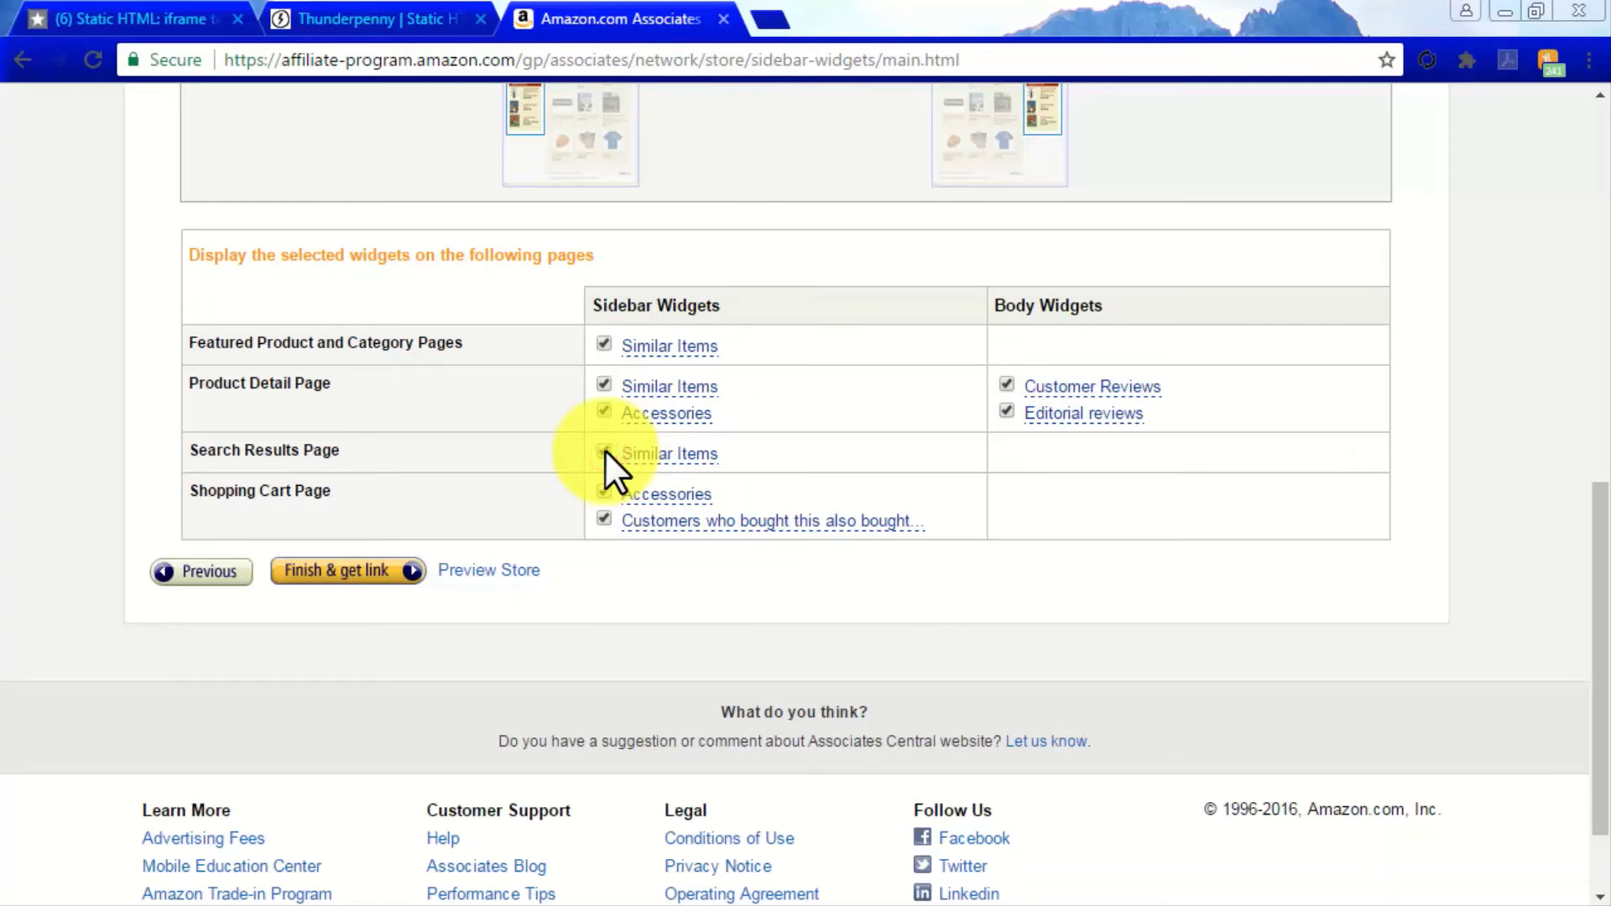
{"action": "left_click", "coordinate": [371, 570]}
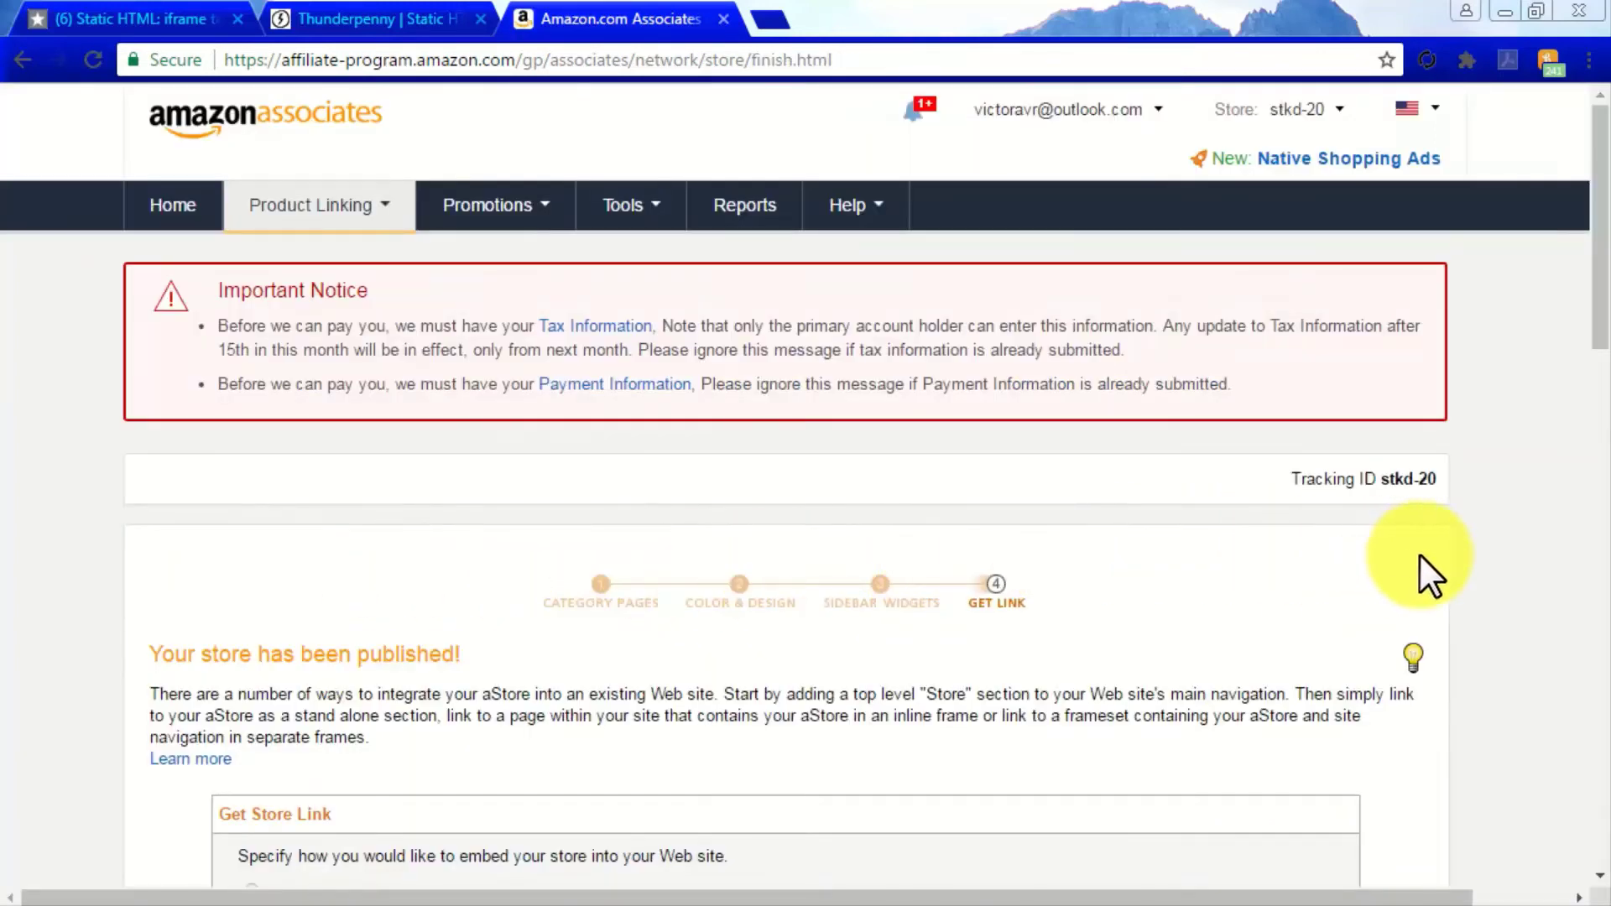
Step: Choose inline-frame embedding, select the iframe code, and return to the Static HTML editor
{"action": "scroll", "coordinate": [1456, 552], "scroll_direction": "down", "scroll_amount": 2}
{"action": "scroll", "coordinate": [1456, 552], "scroll_direction": "down", "scroll_amount": 3}
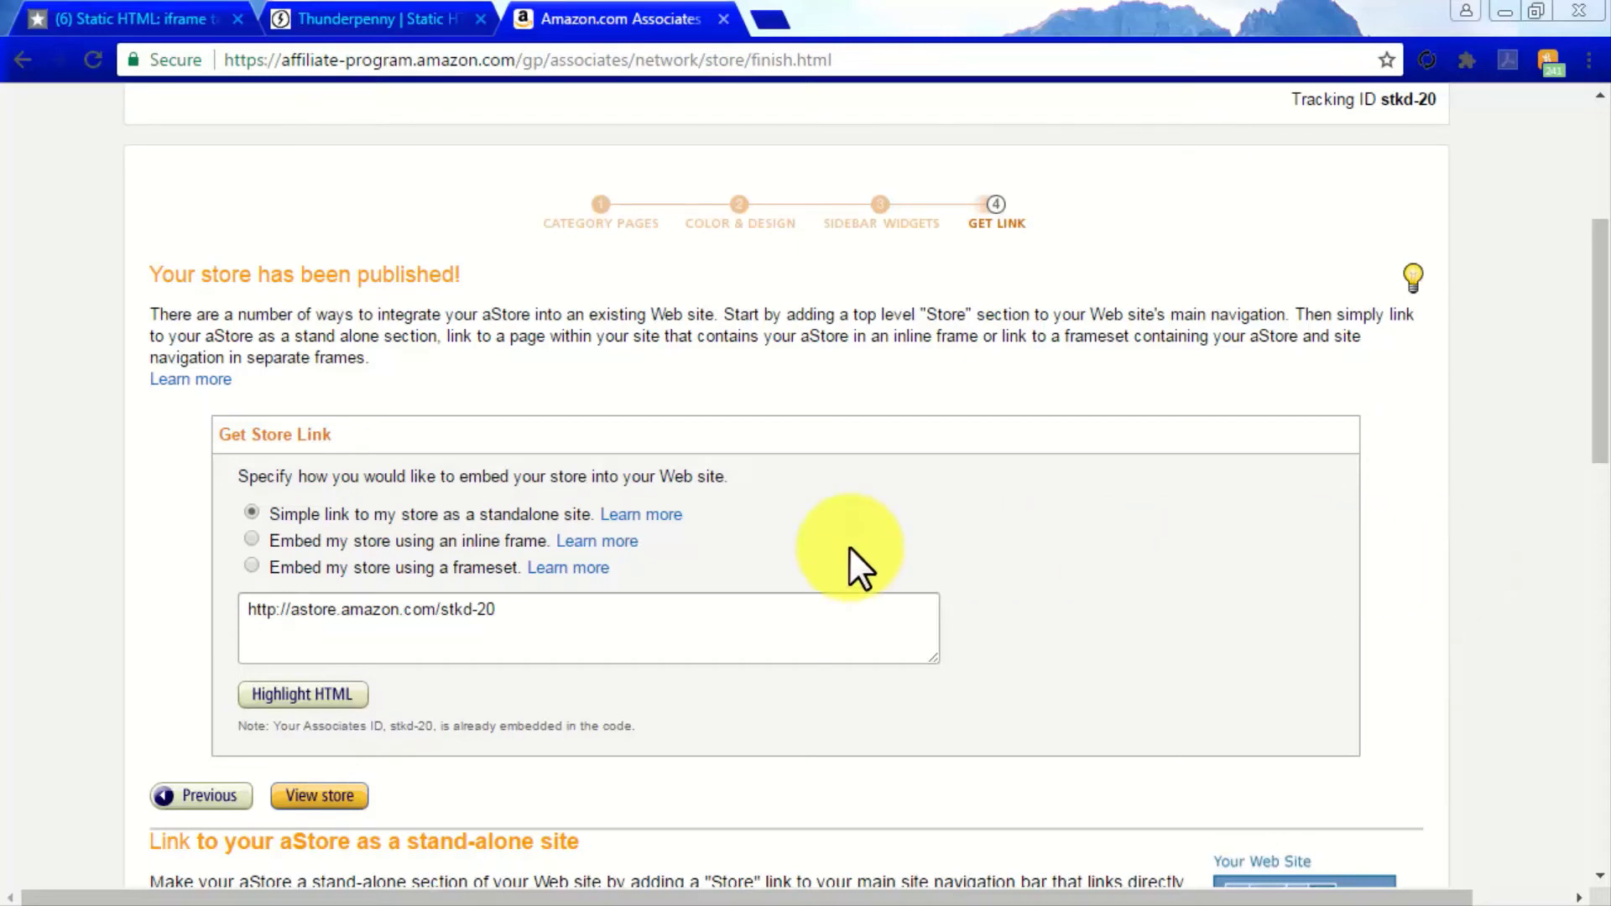
{"action": "left_click", "coordinate": [246, 540]}
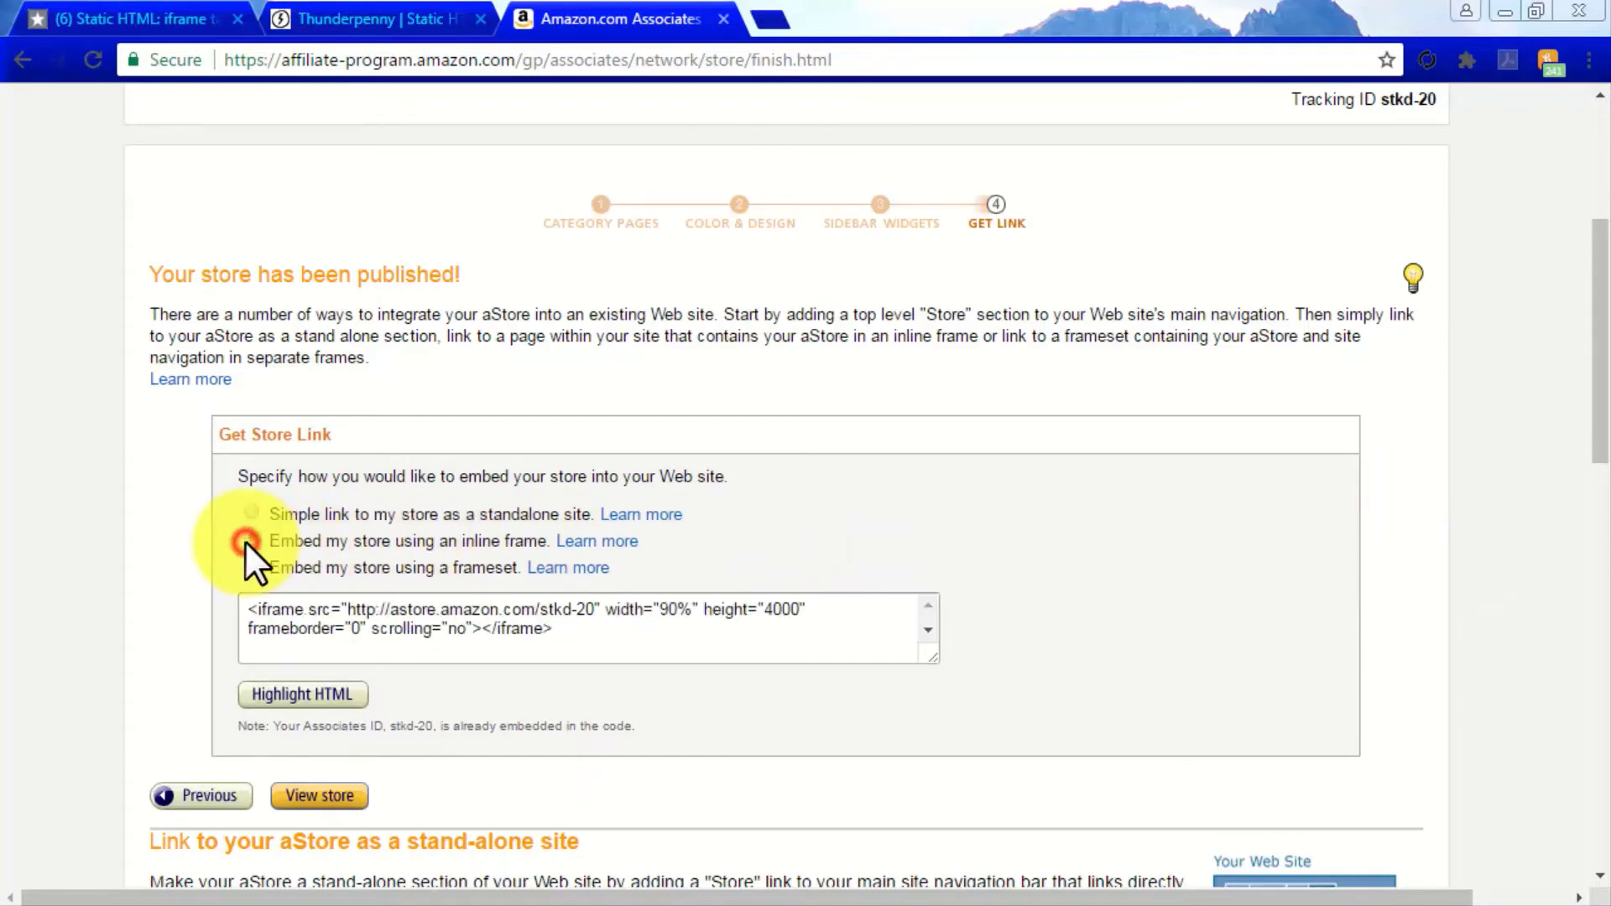
{"action": "left_click", "coordinate": [407, 629]}
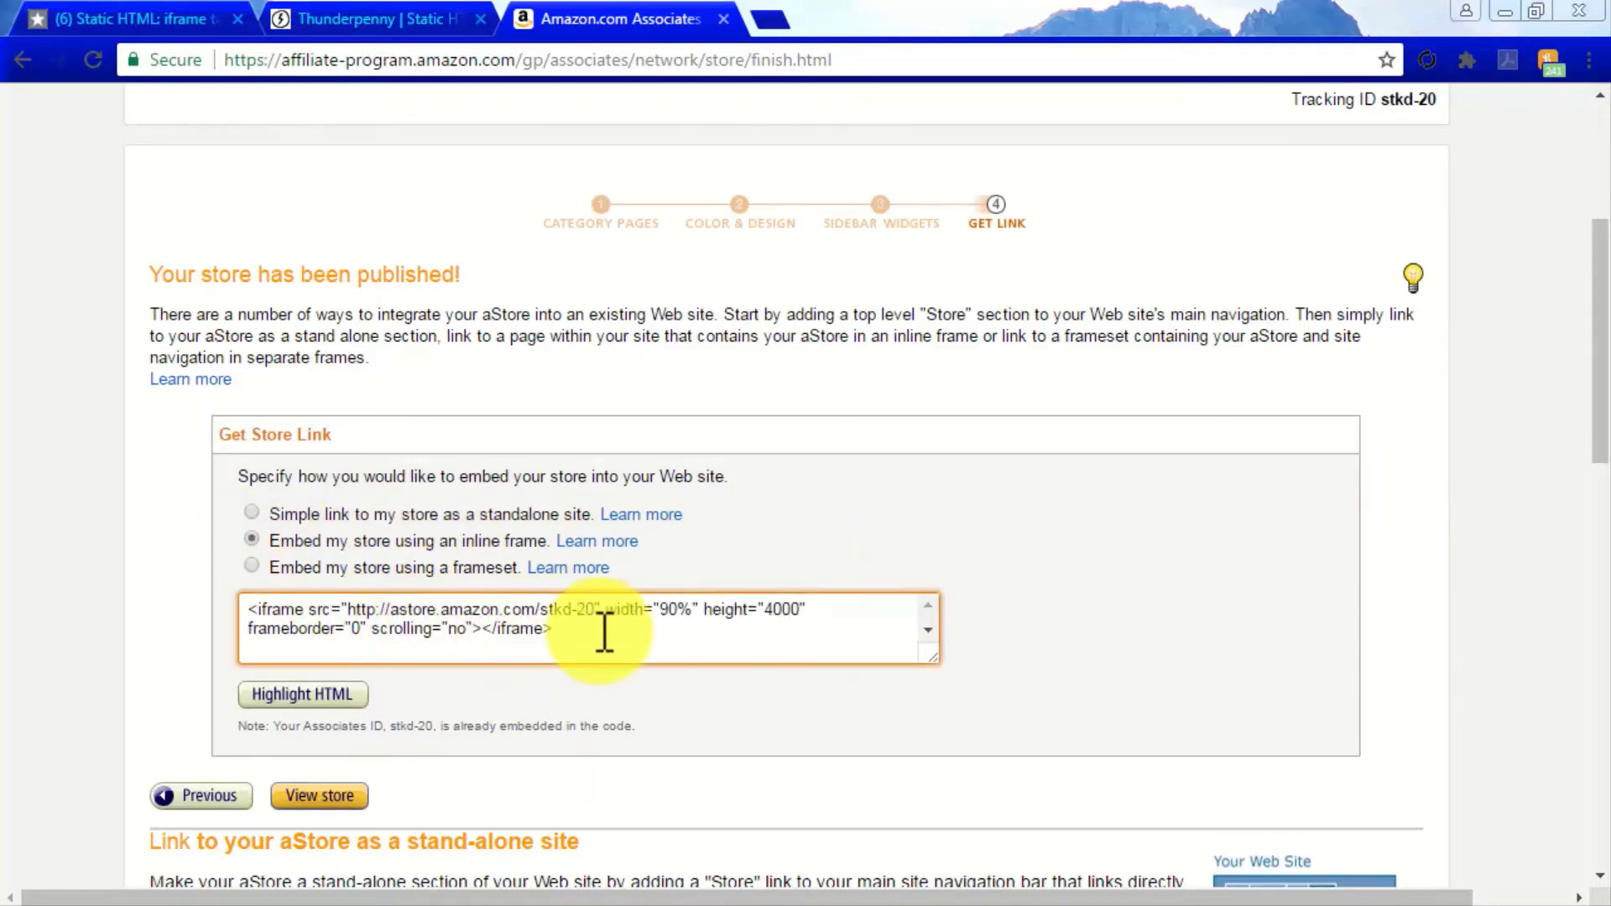
{"action": "left_click_drag", "start_coordinate": [606, 631], "coordinate": [253, 616]}
{"action": "key", "text": "ctrl+c"}
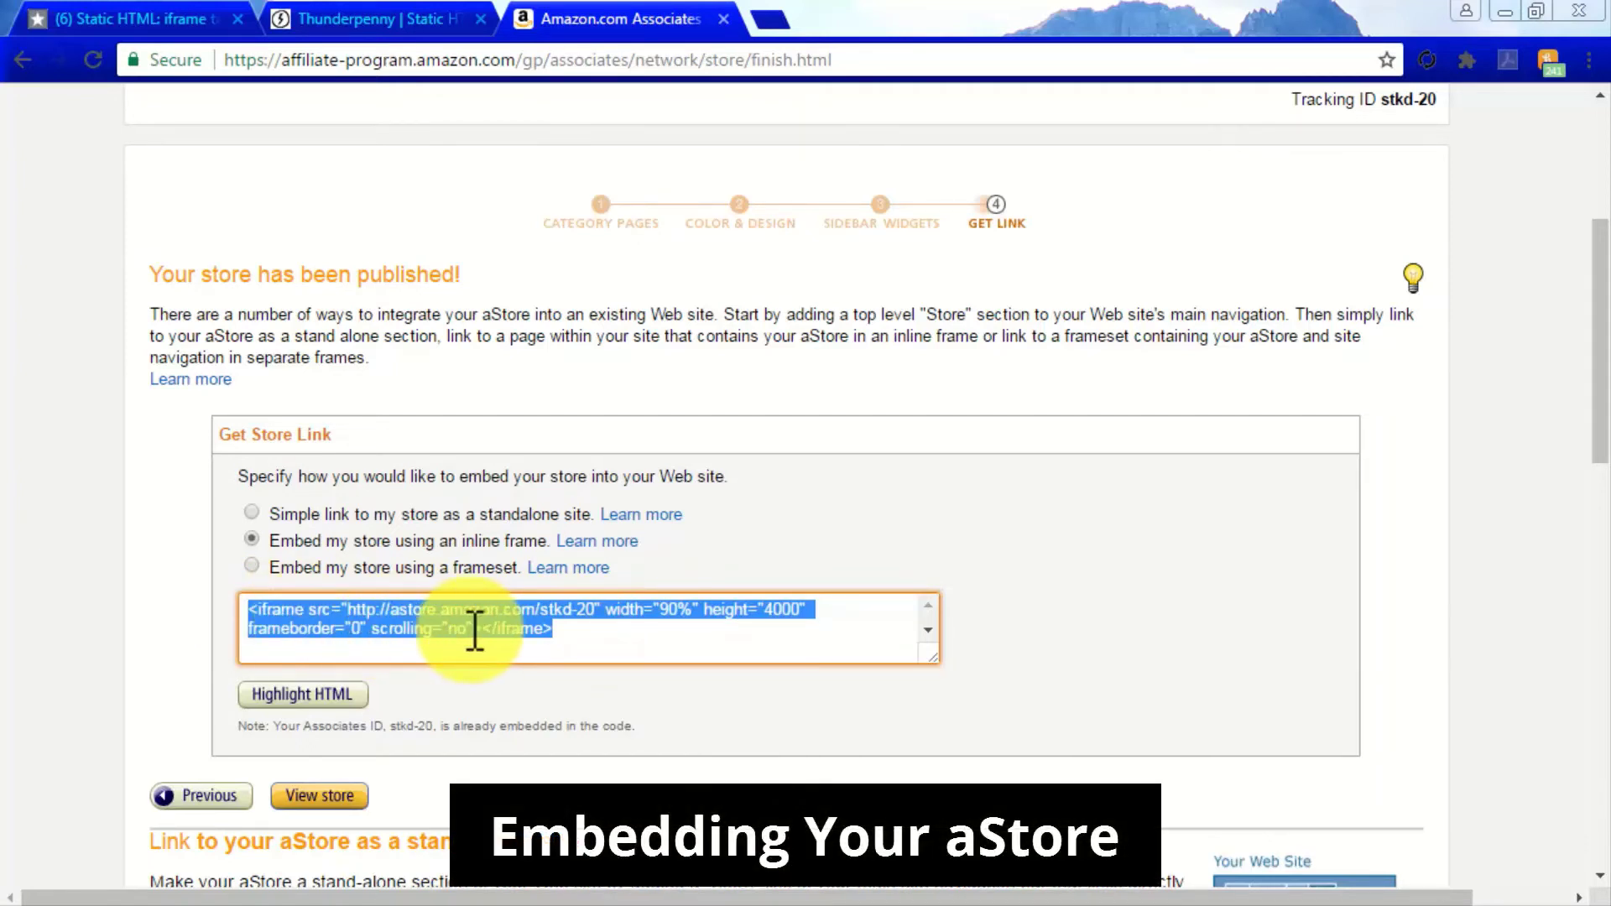
{"action": "left_click", "coordinate": [414, 17]}
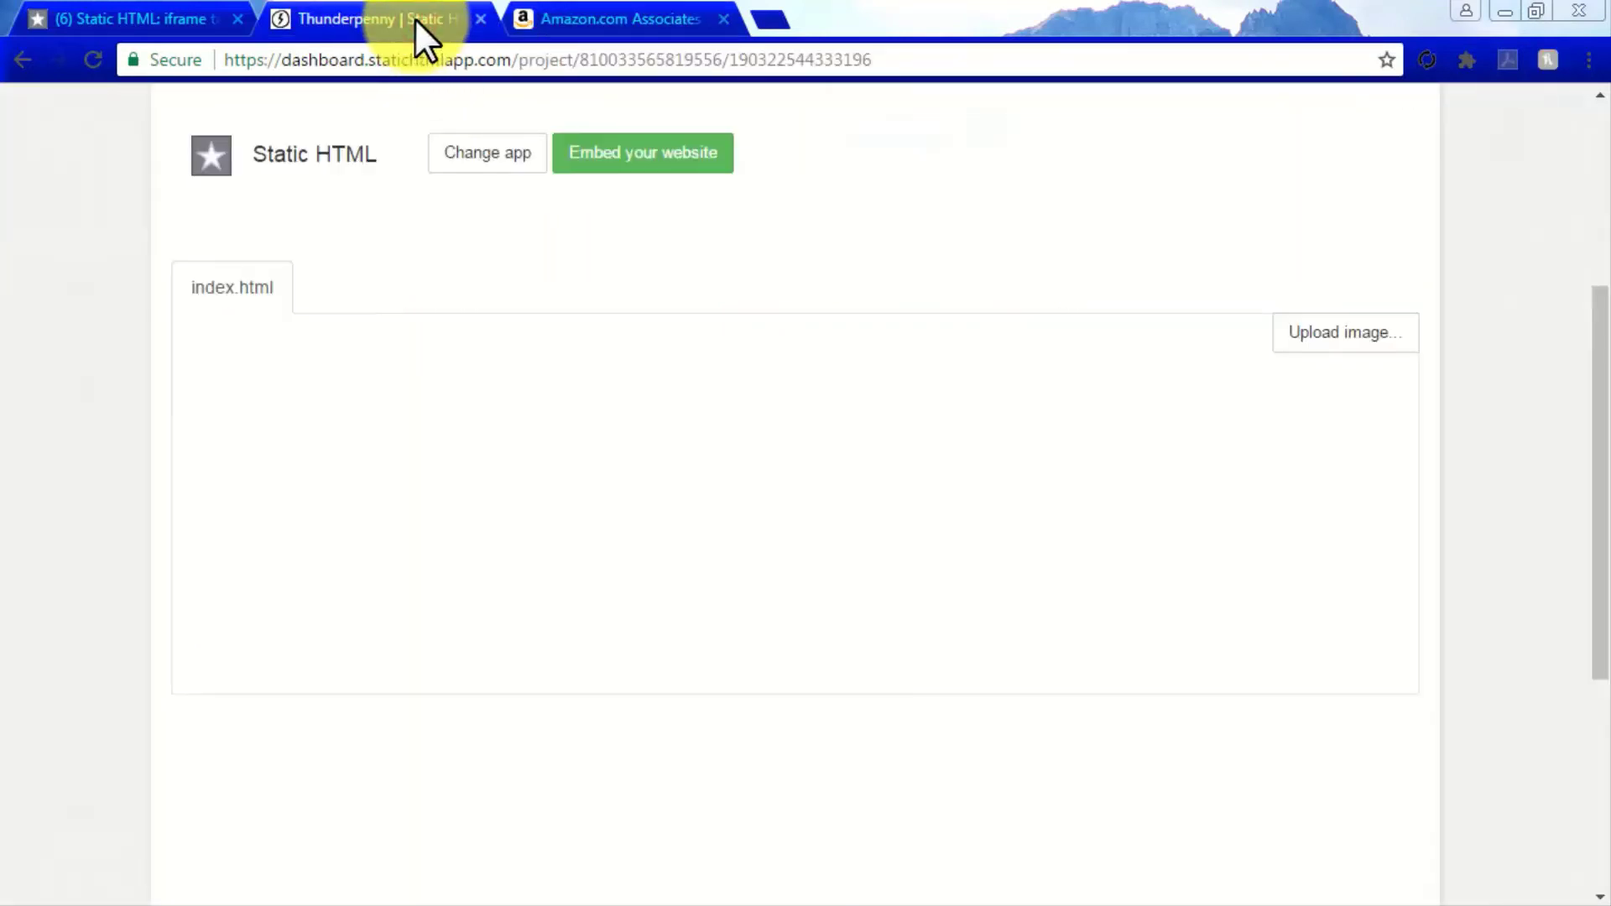
Step: Paste the aStore iframe into index.html with an https source, 815px width and scrolling yes
{"action": "left_click", "coordinate": [479, 324]}
{"action": "key", "text": "ctrl+v"}
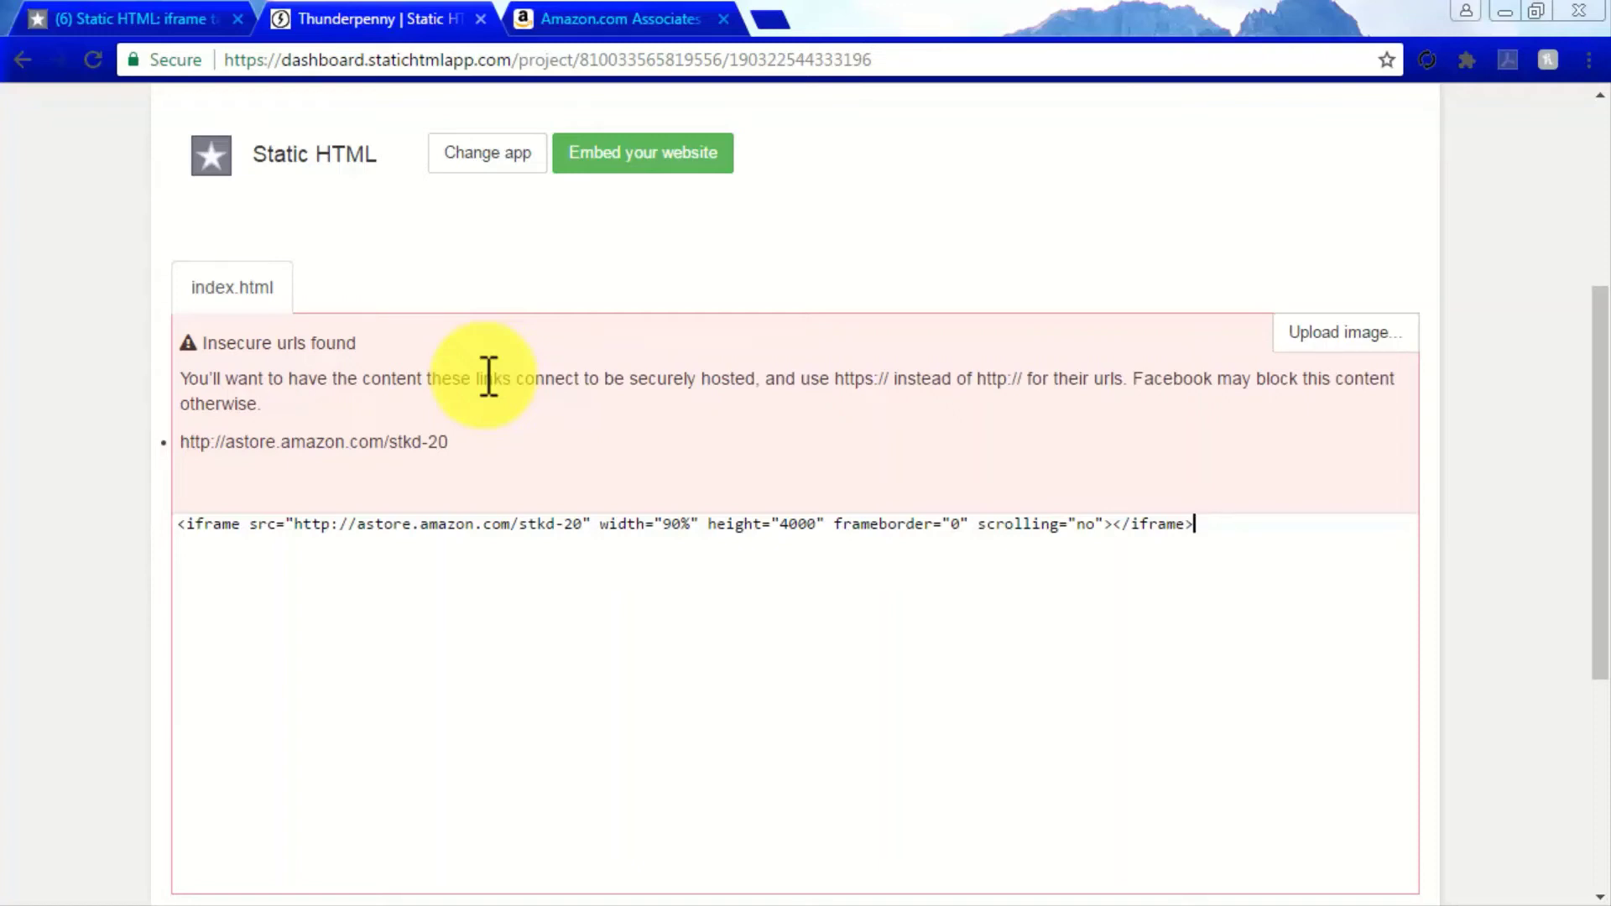
{"action": "left_click", "coordinate": [331, 524]}
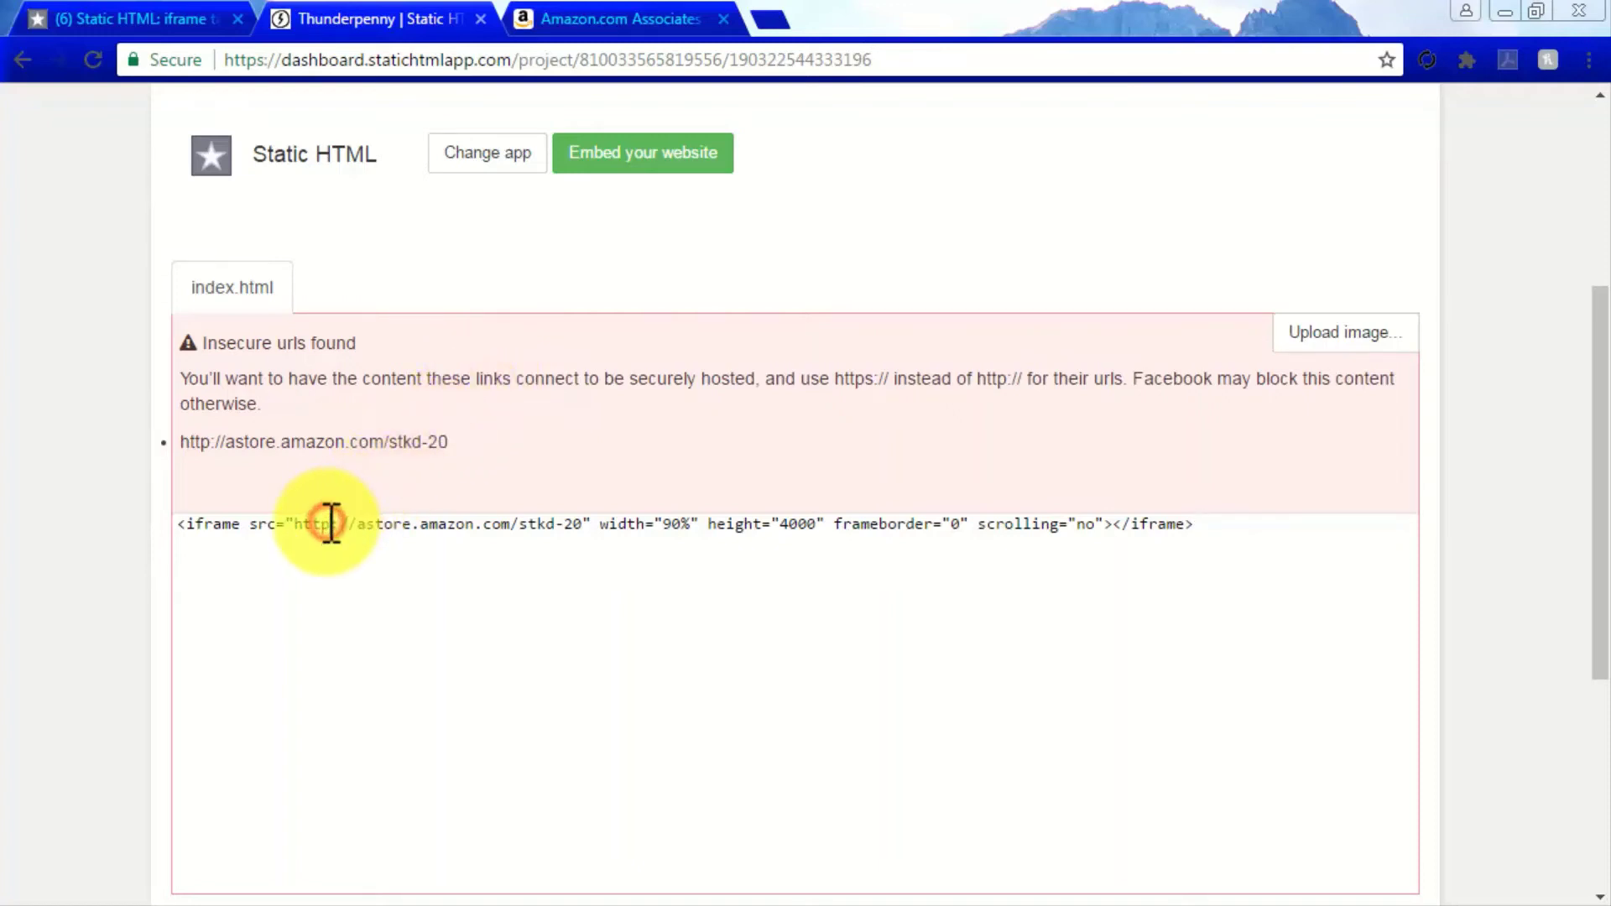
{"action": "type", "text": "s"}
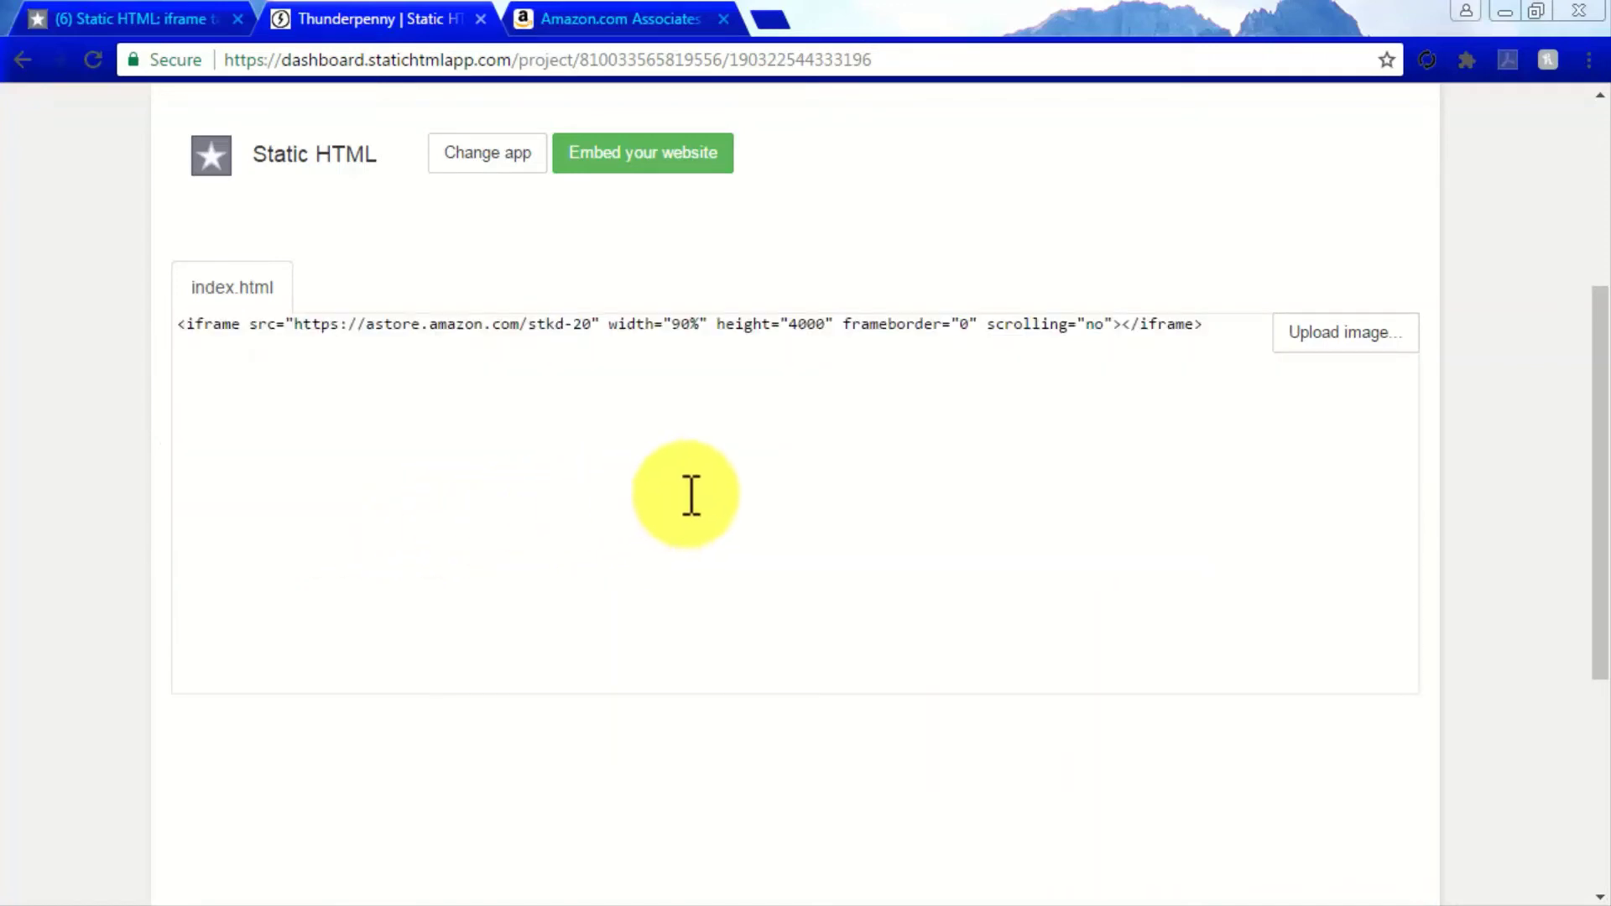
{"action": "left_click", "coordinate": [681, 325]}
{"action": "left_click_drag", "start_coordinate": [685, 323], "coordinate": [701, 326]}
{"action": "type", "text": "815px"}
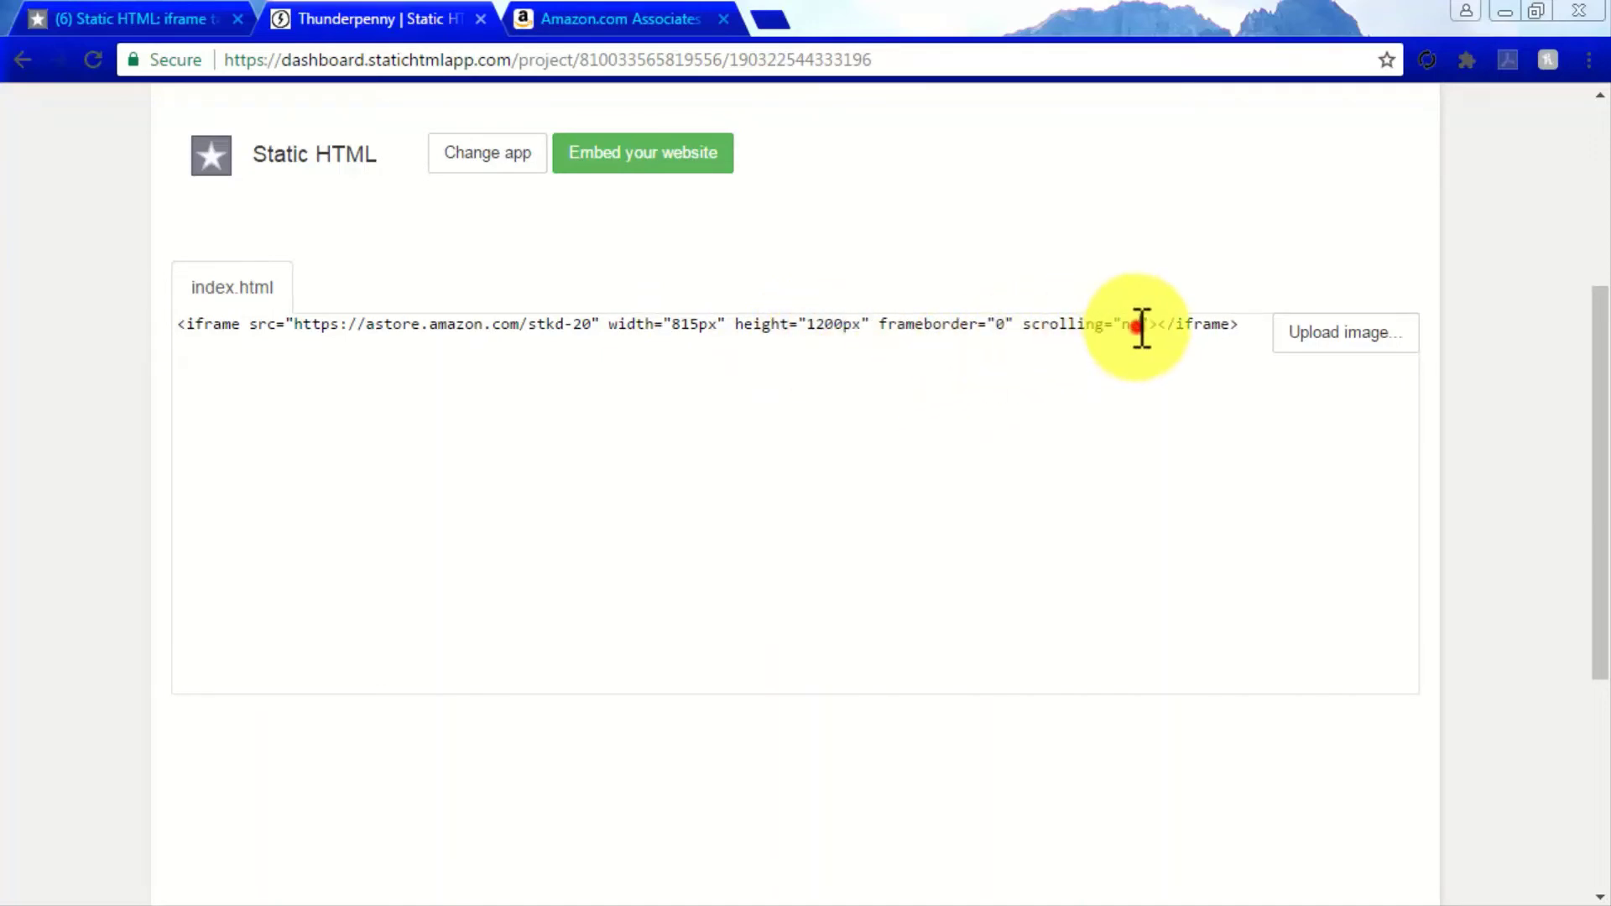
{"action": "type", "text": "yes"}
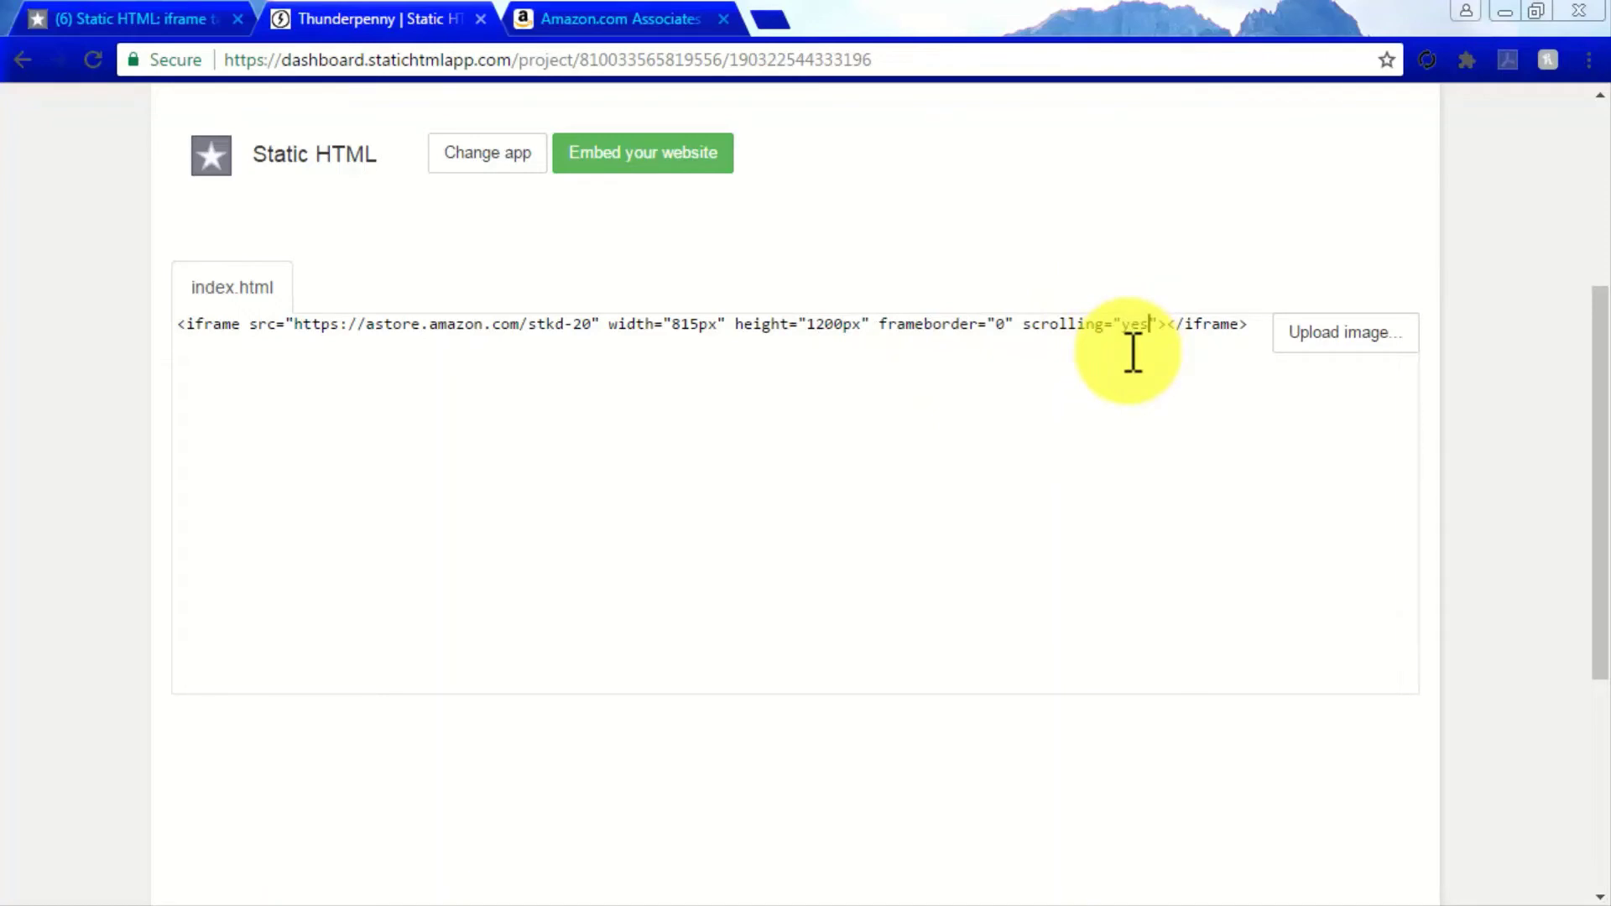
Step: Save and publish index.html, then return to the Facebook page
{"action": "scroll", "coordinate": [1133, 352], "scroll_direction": "up", "scroll_amount": 3}
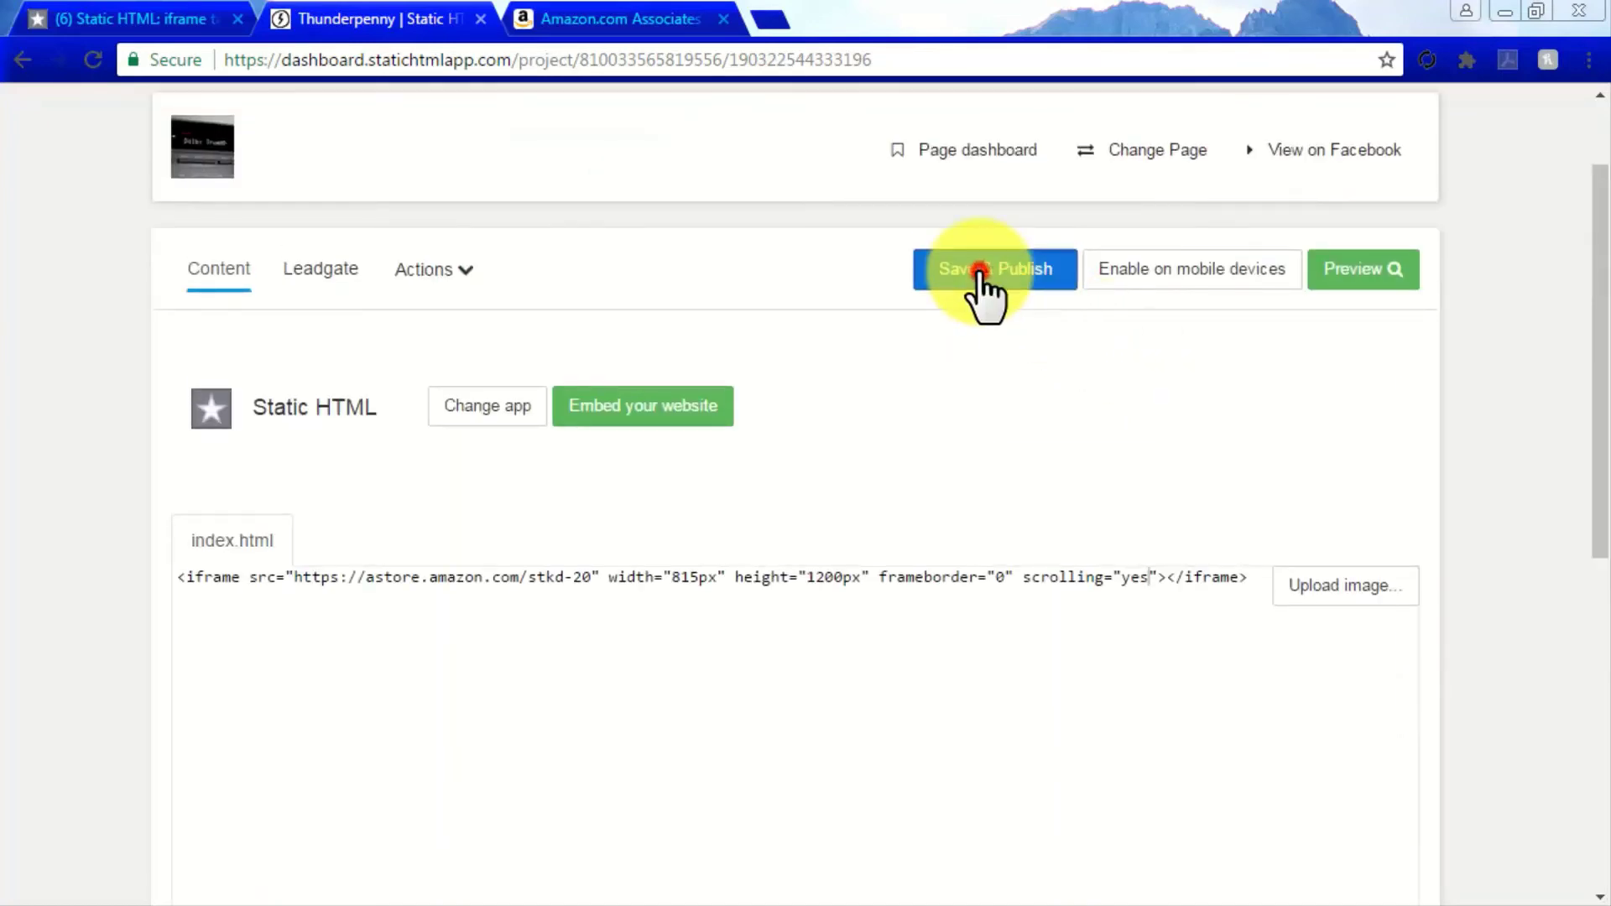
{"action": "left_click", "coordinate": [980, 270]}
{"action": "left_click", "coordinate": [216, 20]}
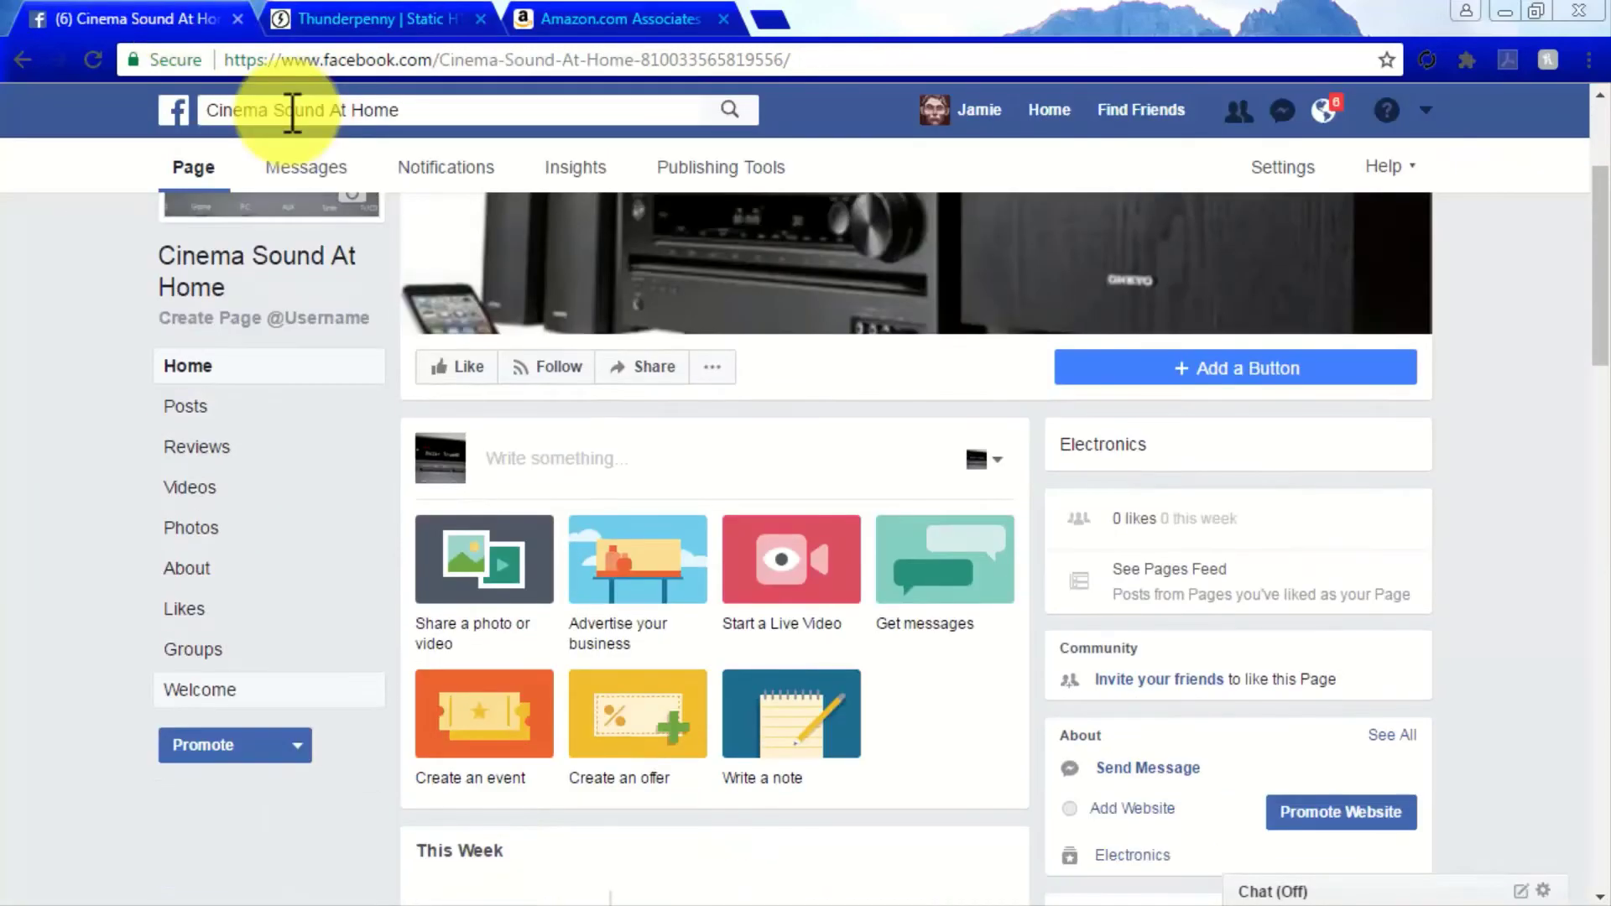
Step: View the Welcome tab and scroll through the embedded Cinema Sound At Home store's product listings
{"action": "left_click", "coordinate": [217, 693]}
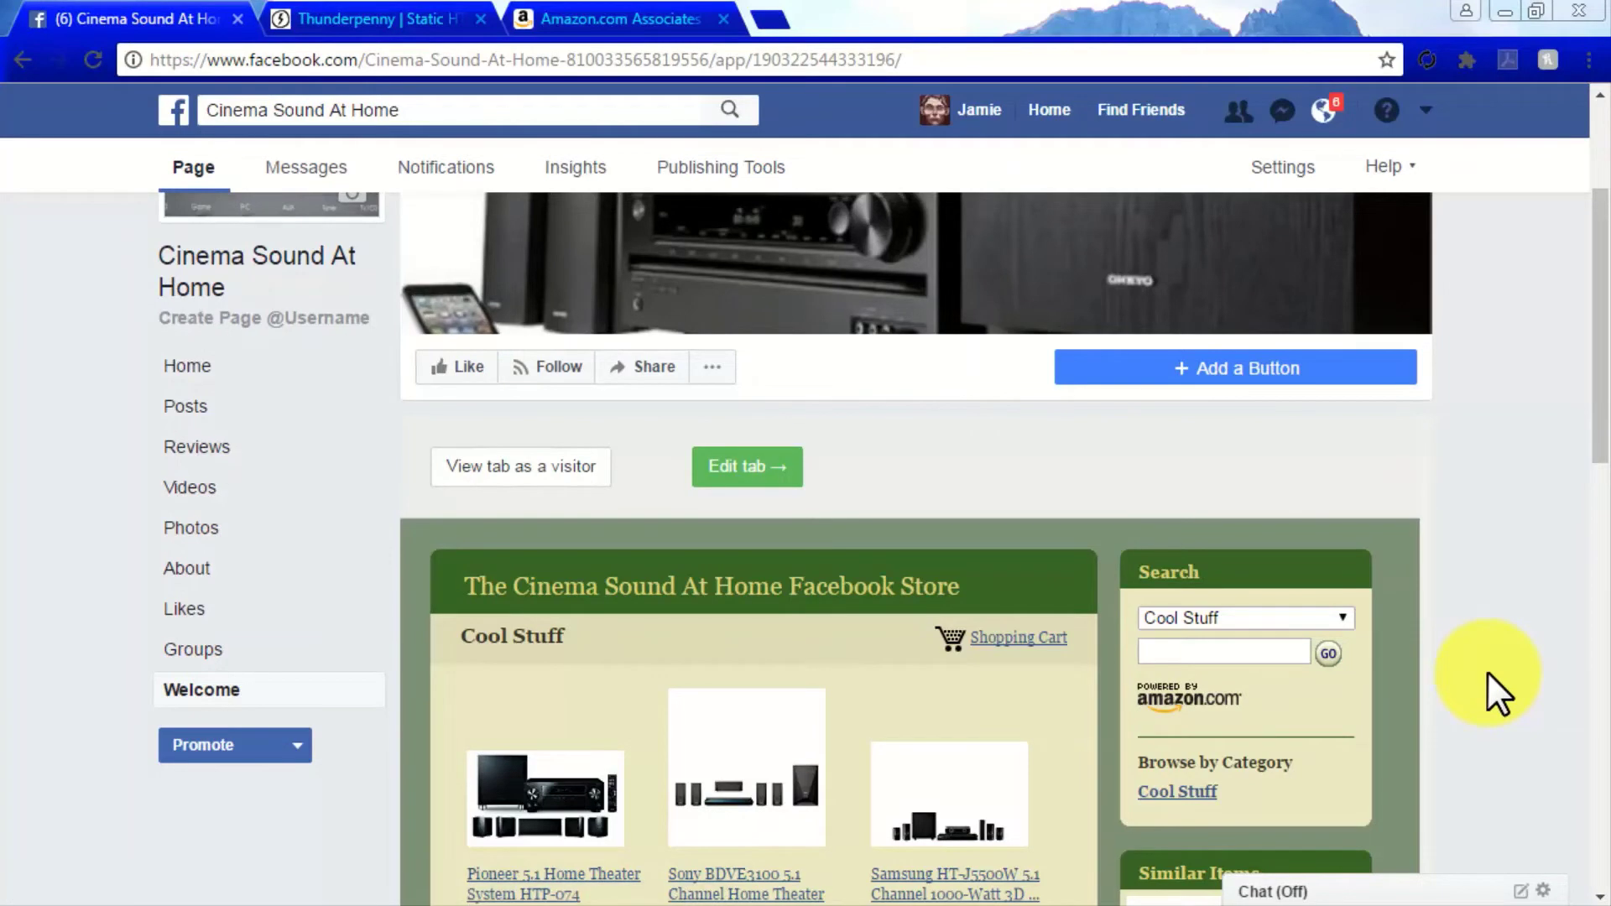
{"action": "scroll", "coordinate": [1486, 671], "scroll_direction": "down", "scroll_amount": 6}
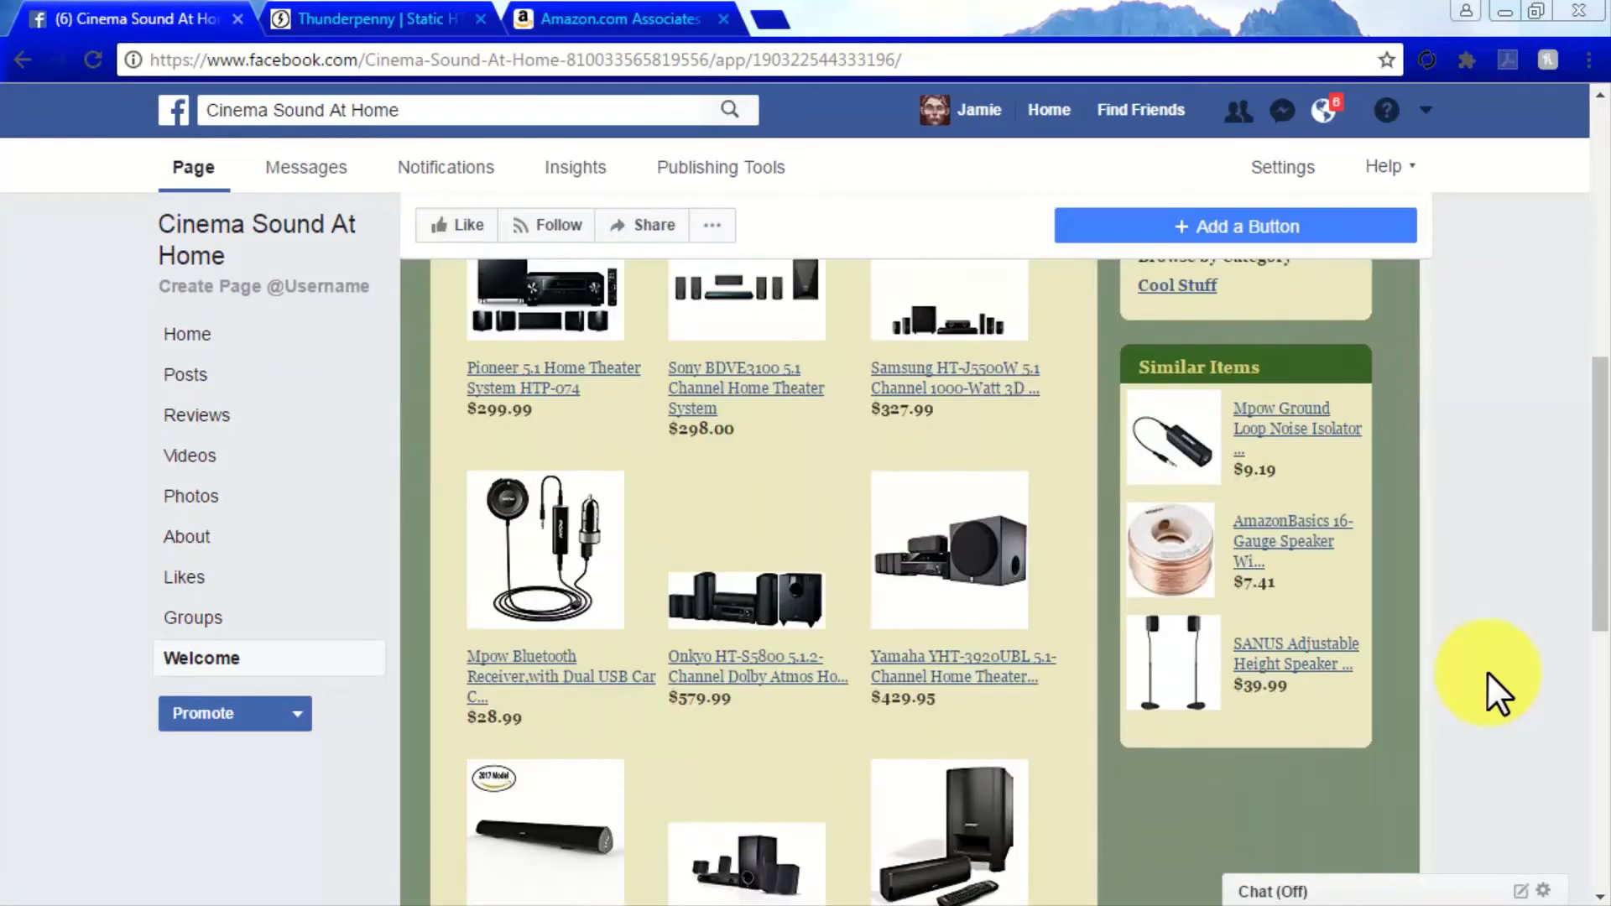
{"action": "scroll", "coordinate": [1487, 672], "scroll_direction": "down", "scroll_amount": 5}
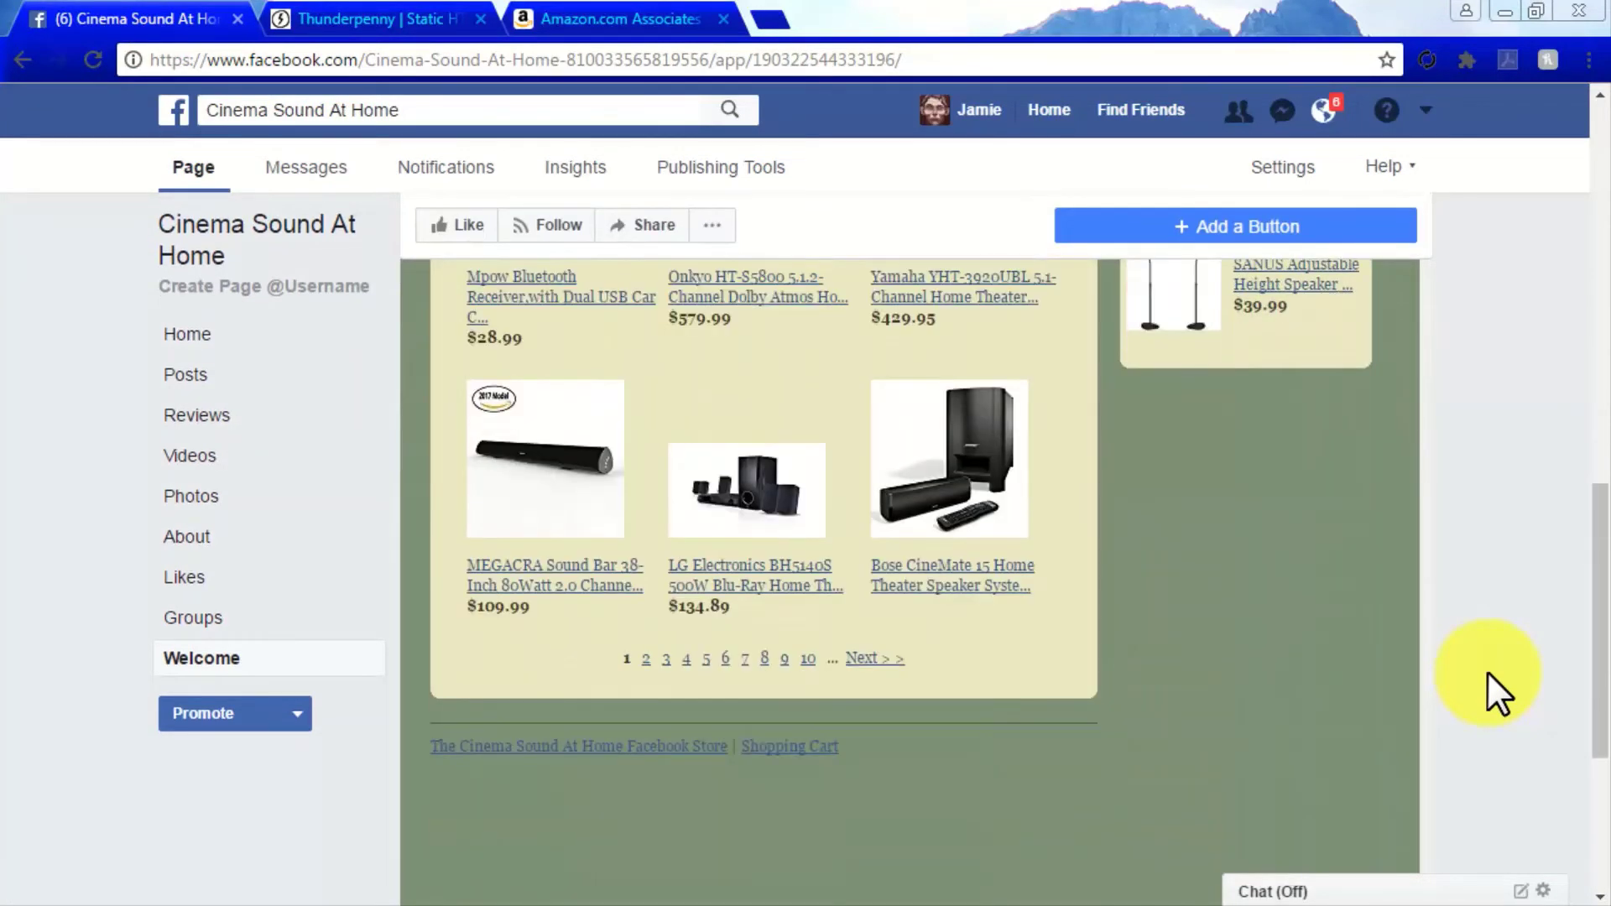
{"action": "scroll", "coordinate": [1487, 672], "scroll_direction": "up", "scroll_amount": 9}
{"action": "scroll", "coordinate": [1486, 672], "scroll_direction": "up", "scroll_amount": 5}
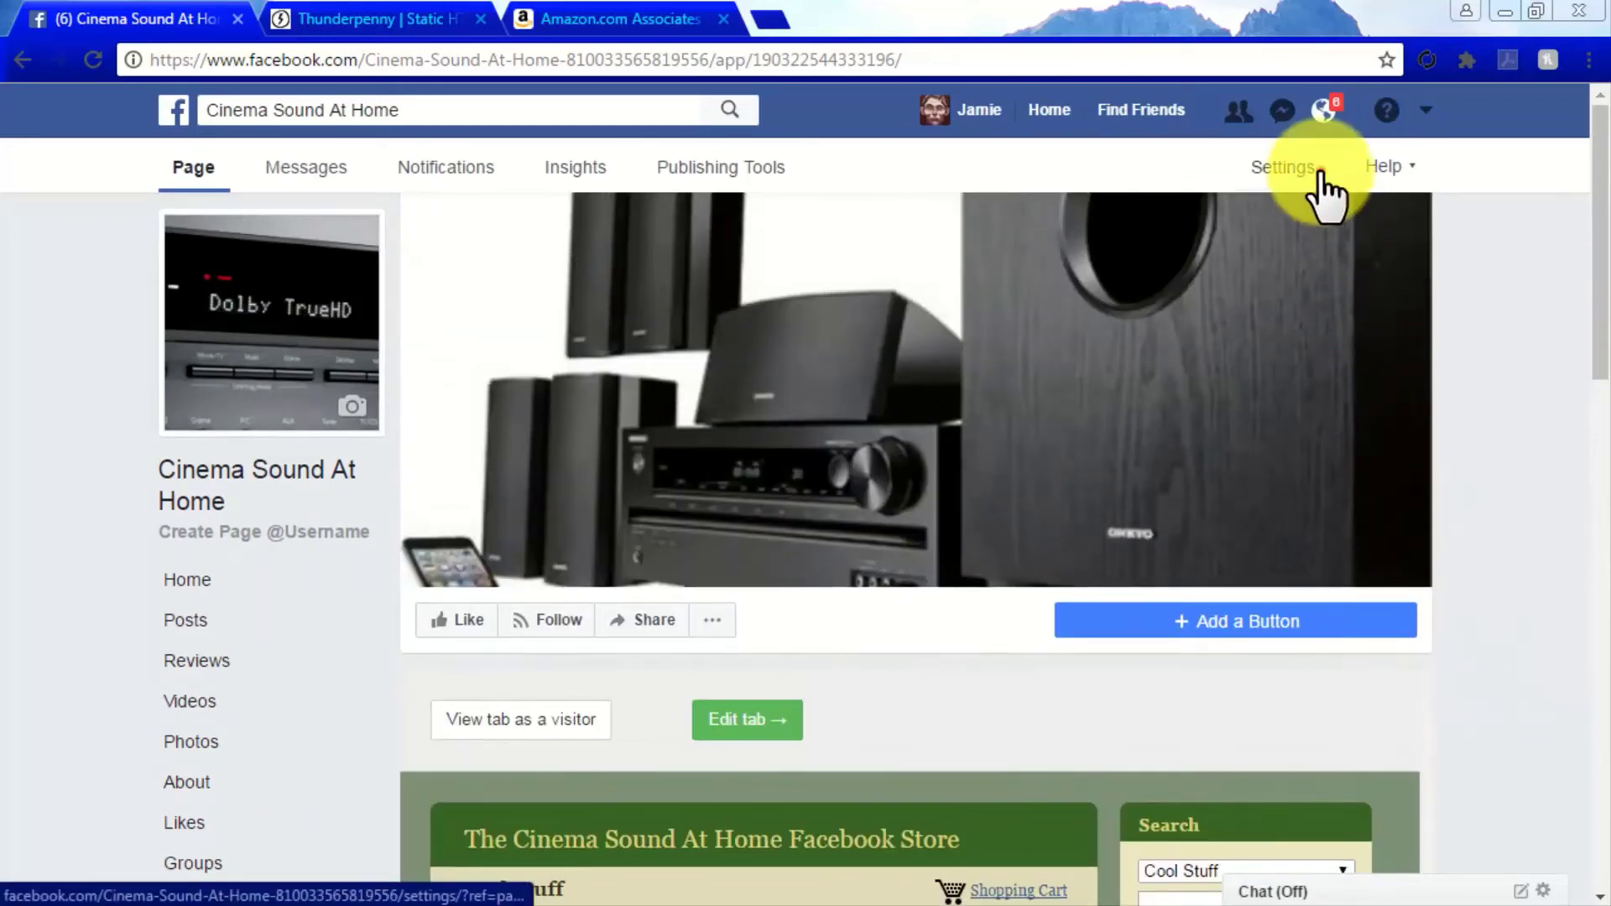
Step: Go to the Welcome tab's app settings in the page's Edit Page settings
{"action": "left_click", "coordinate": [1319, 171]}
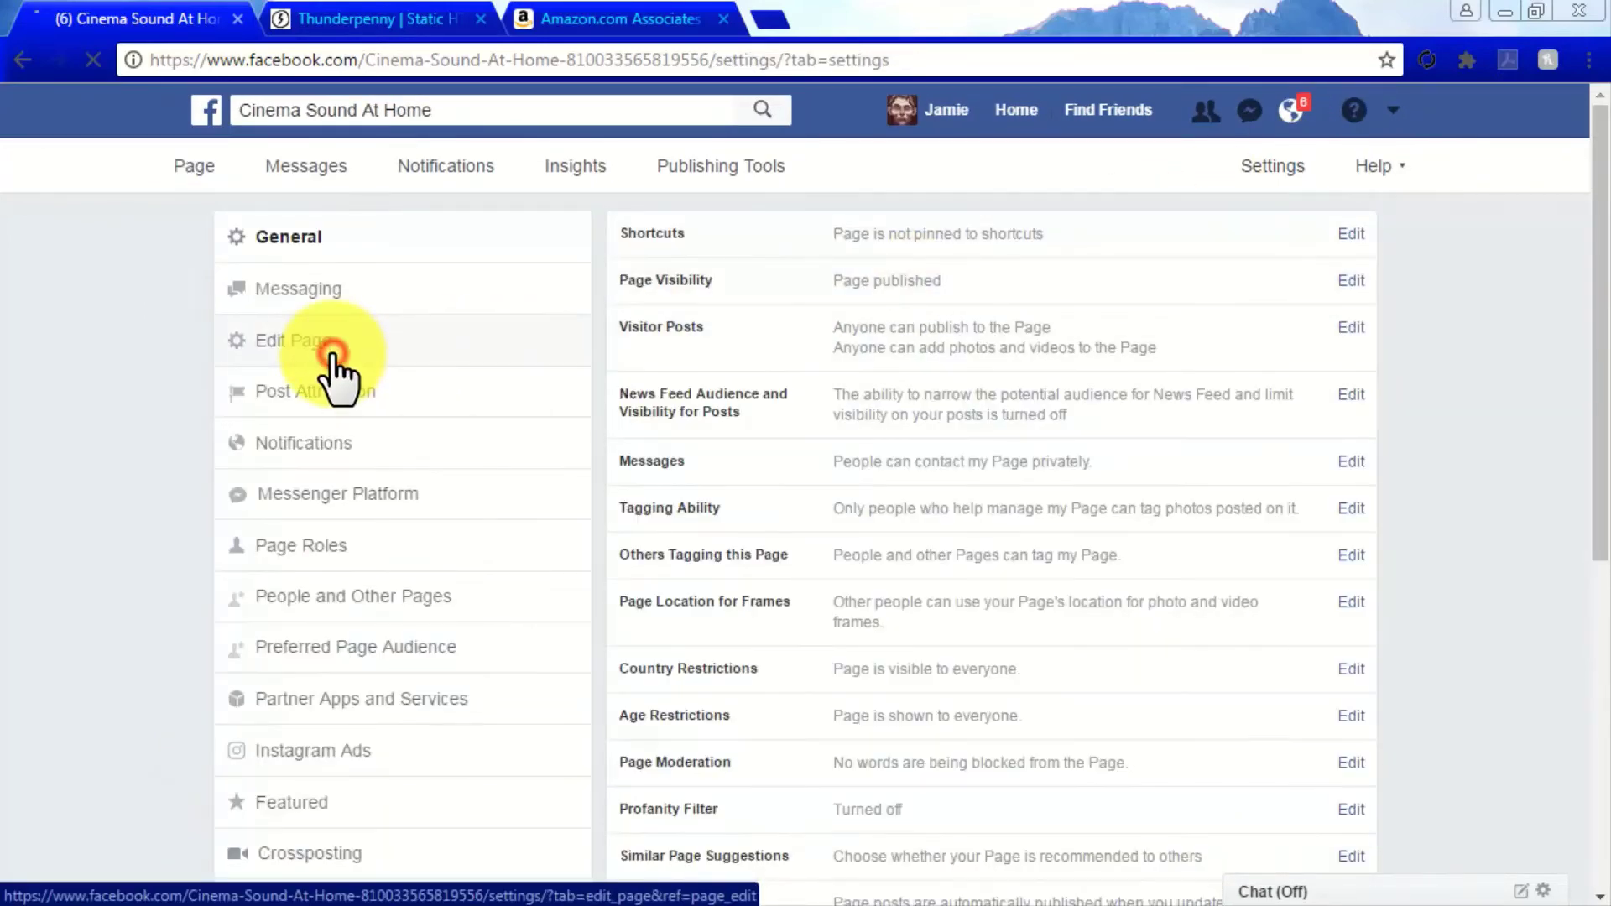
{"action": "scroll", "coordinate": [1478, 386], "scroll_direction": "down", "scroll_amount": 4}
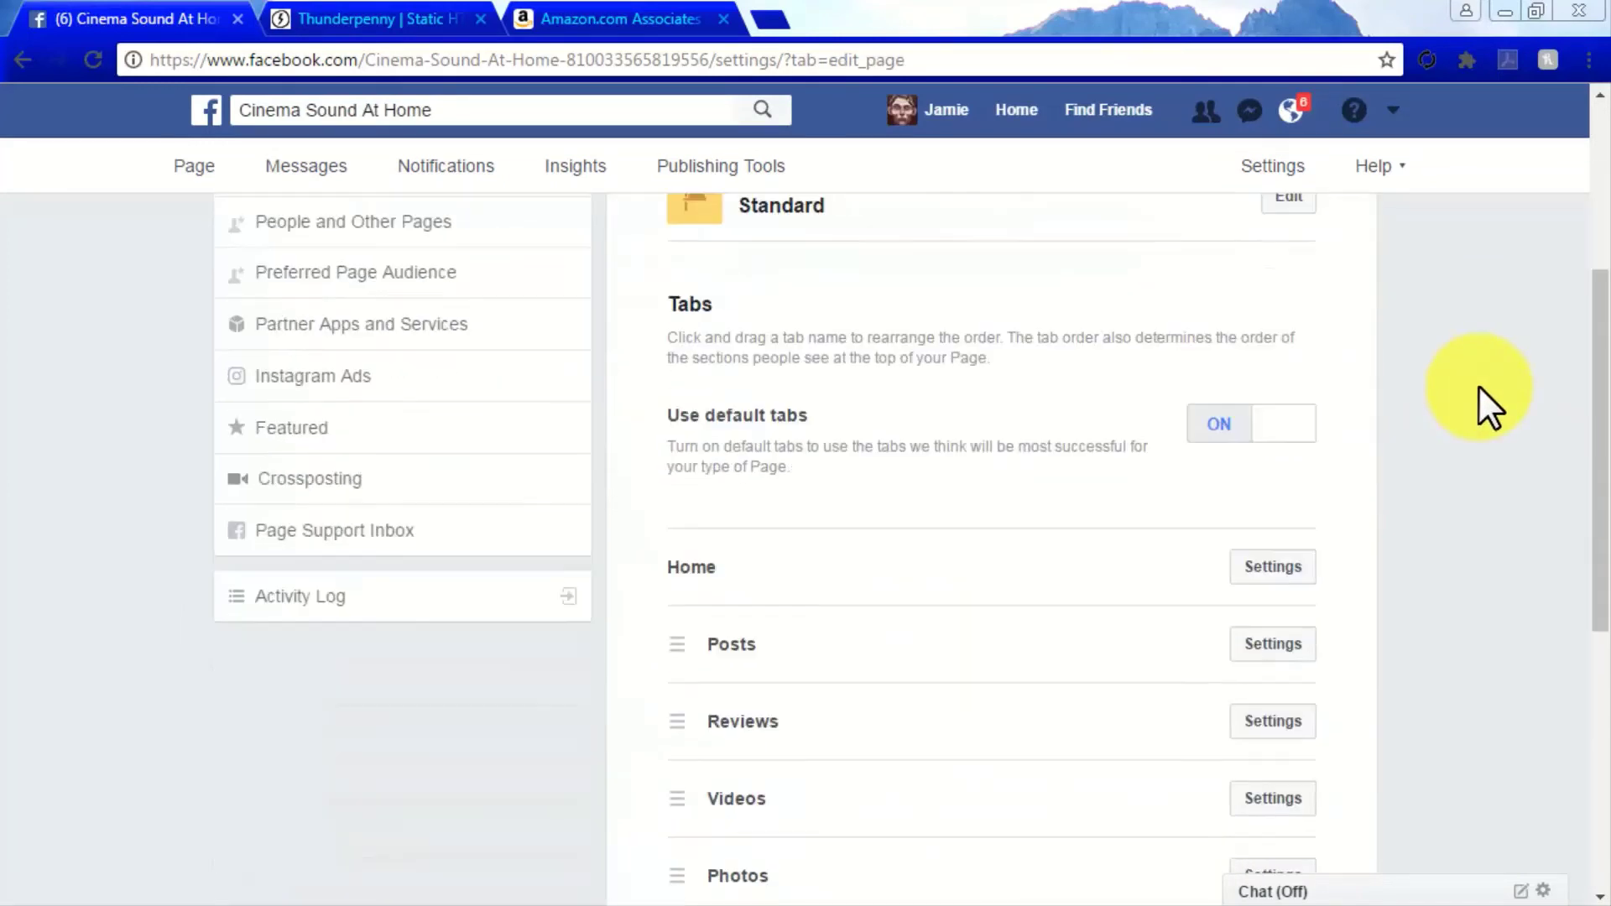
{"action": "scroll", "coordinate": [1478, 386], "scroll_direction": "down", "scroll_amount": 6}
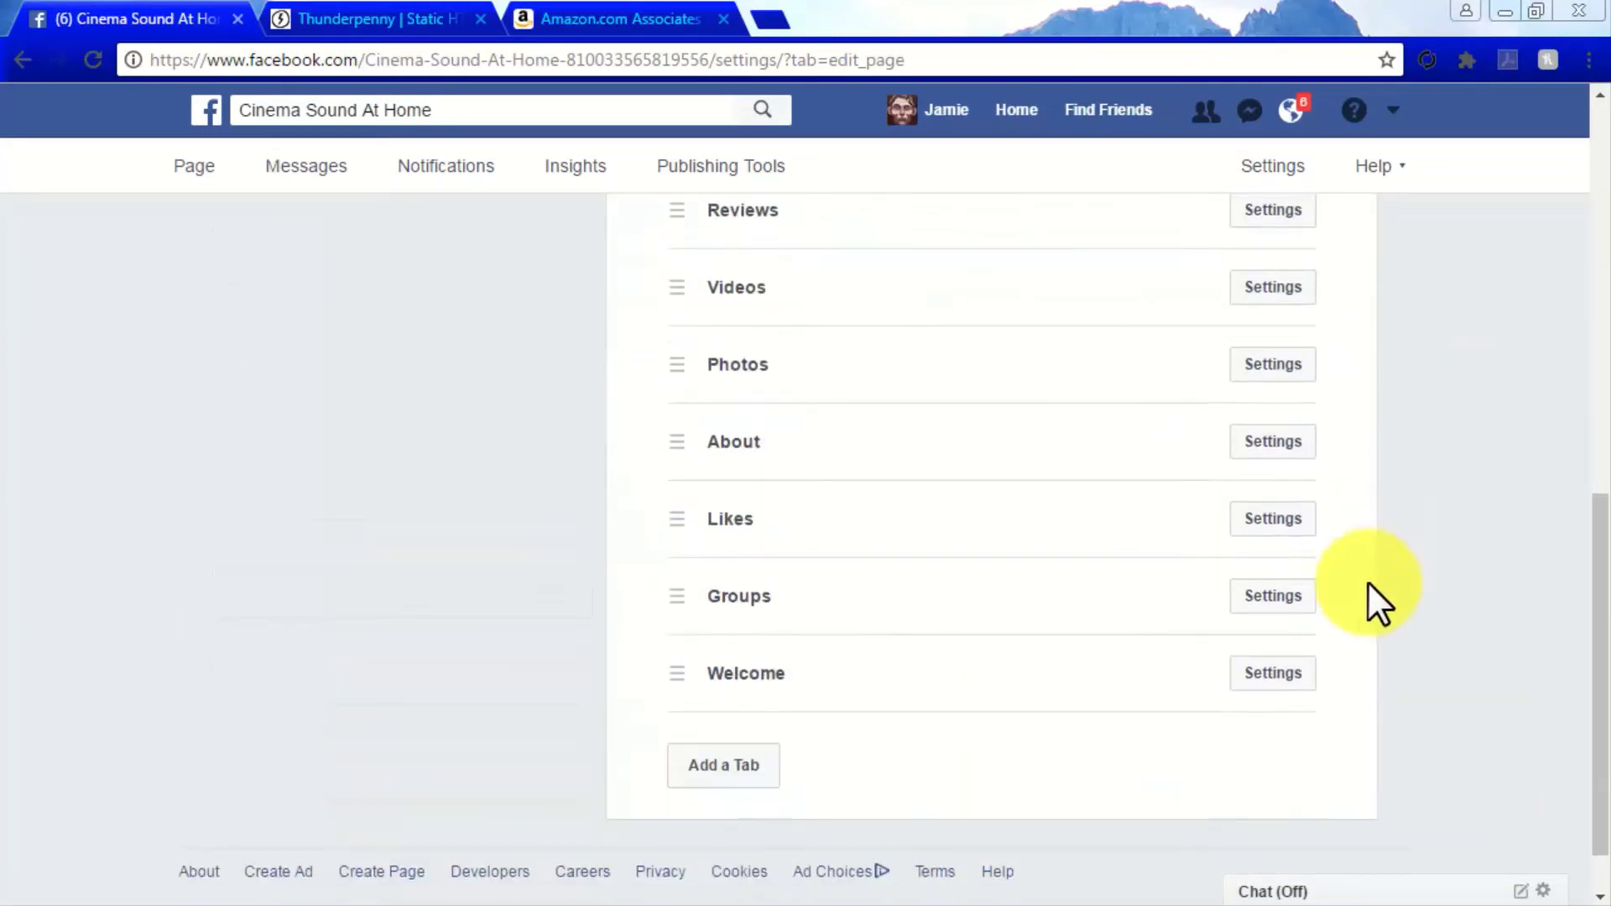
{"action": "left_click", "coordinate": [1273, 673]}
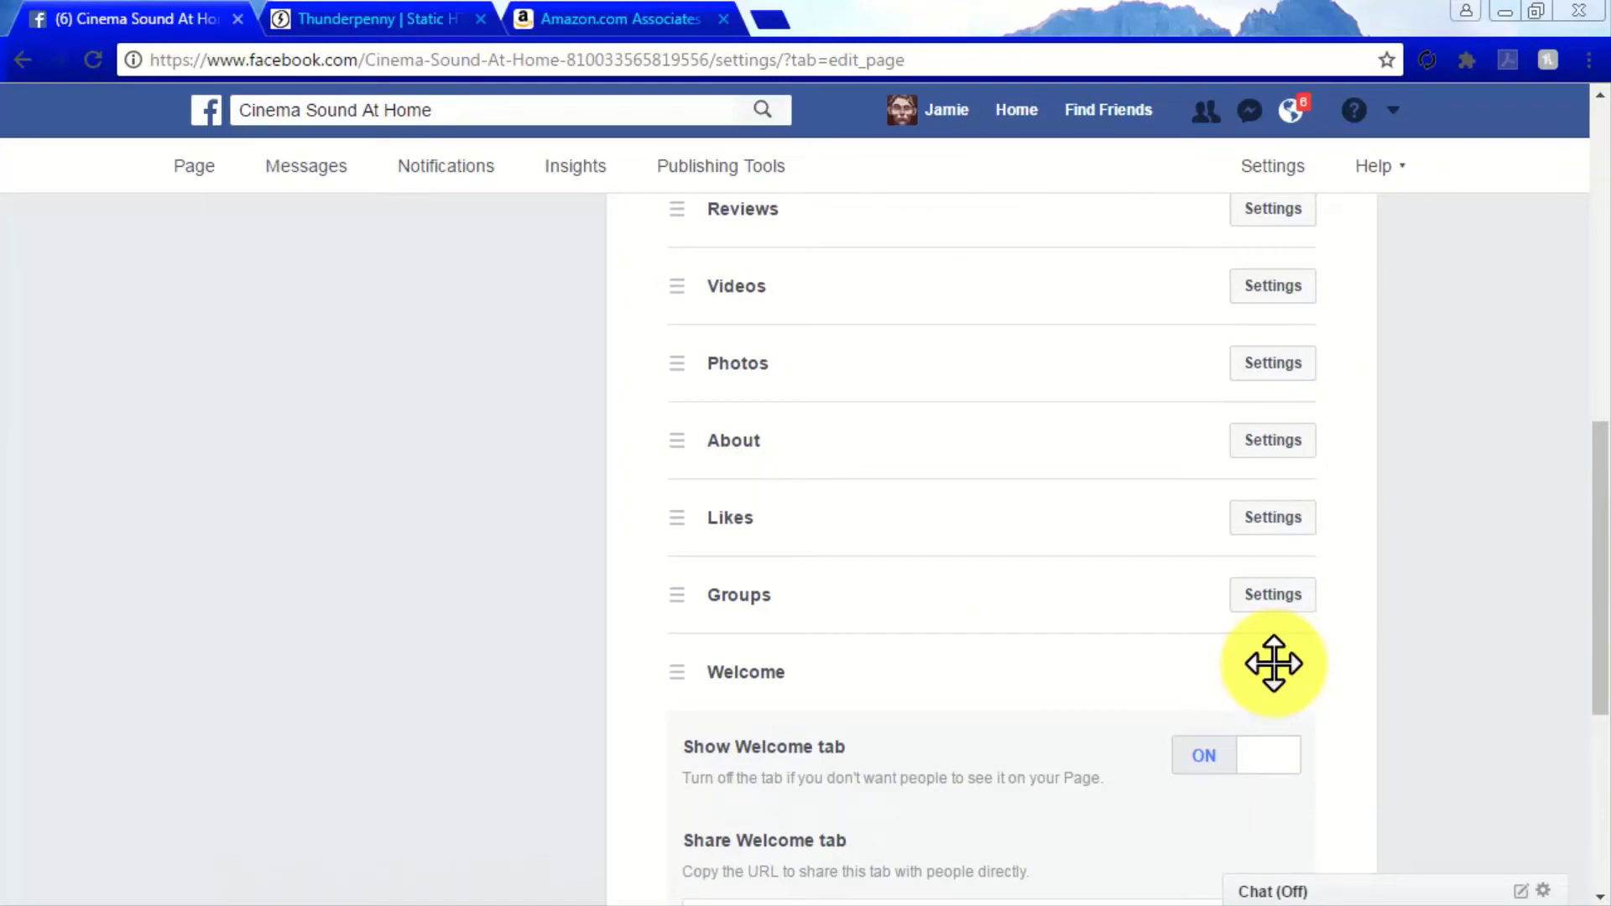
{"action": "scroll", "coordinate": [1274, 663], "scroll_direction": "down", "scroll_amount": 3}
{"action": "scroll", "coordinate": [1274, 663], "scroll_direction": "down", "scroll_amount": 2}
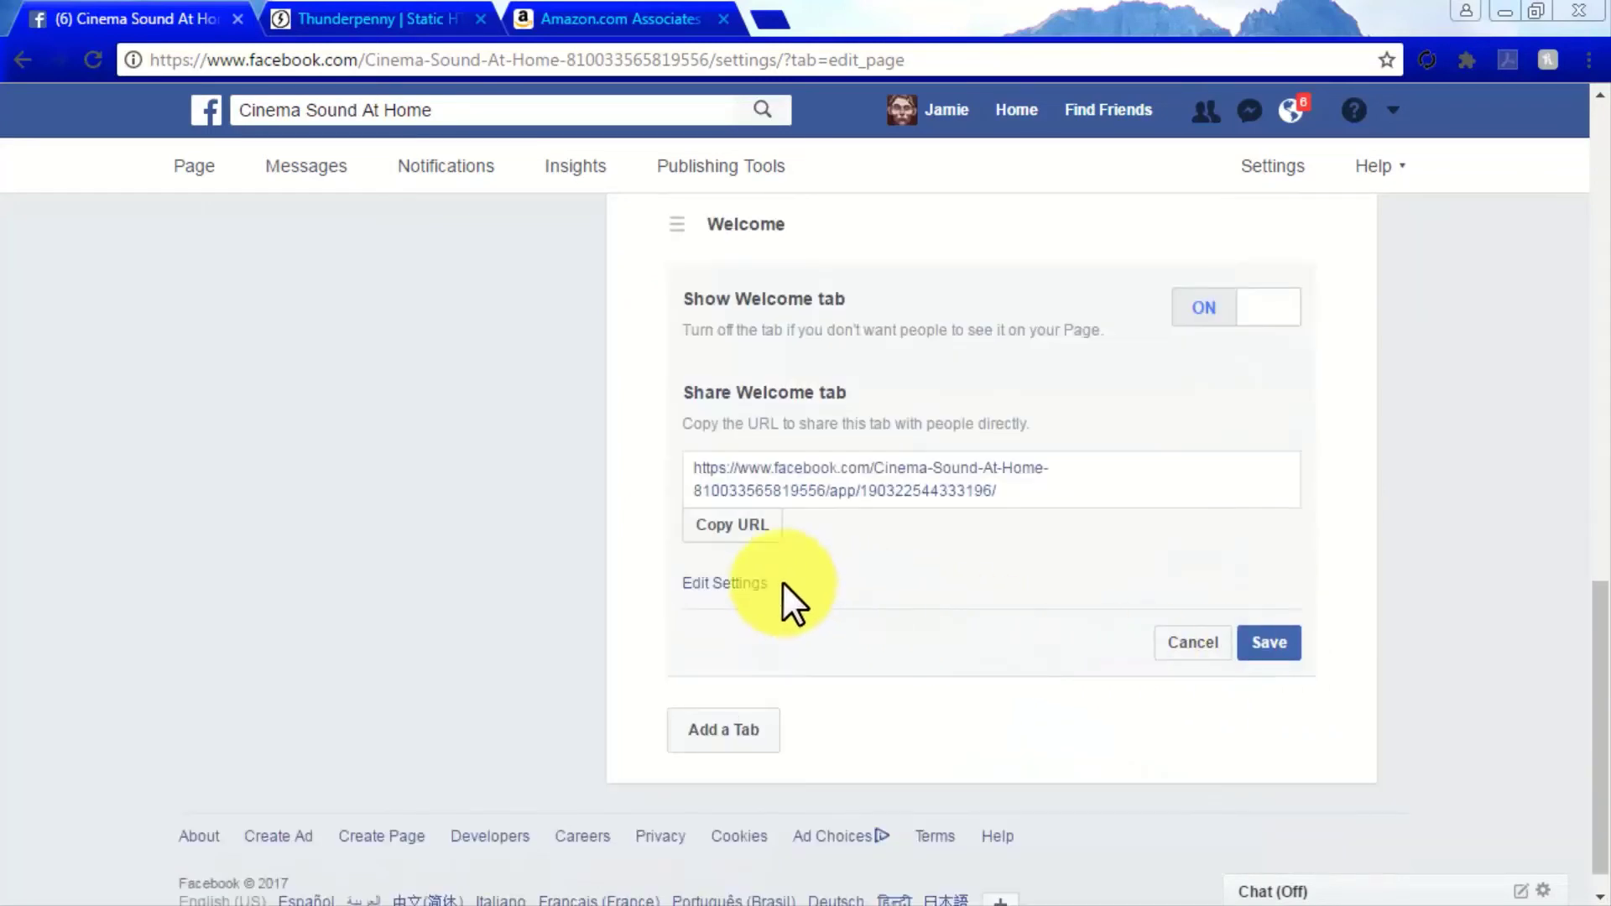
{"action": "left_click", "coordinate": [739, 582]}
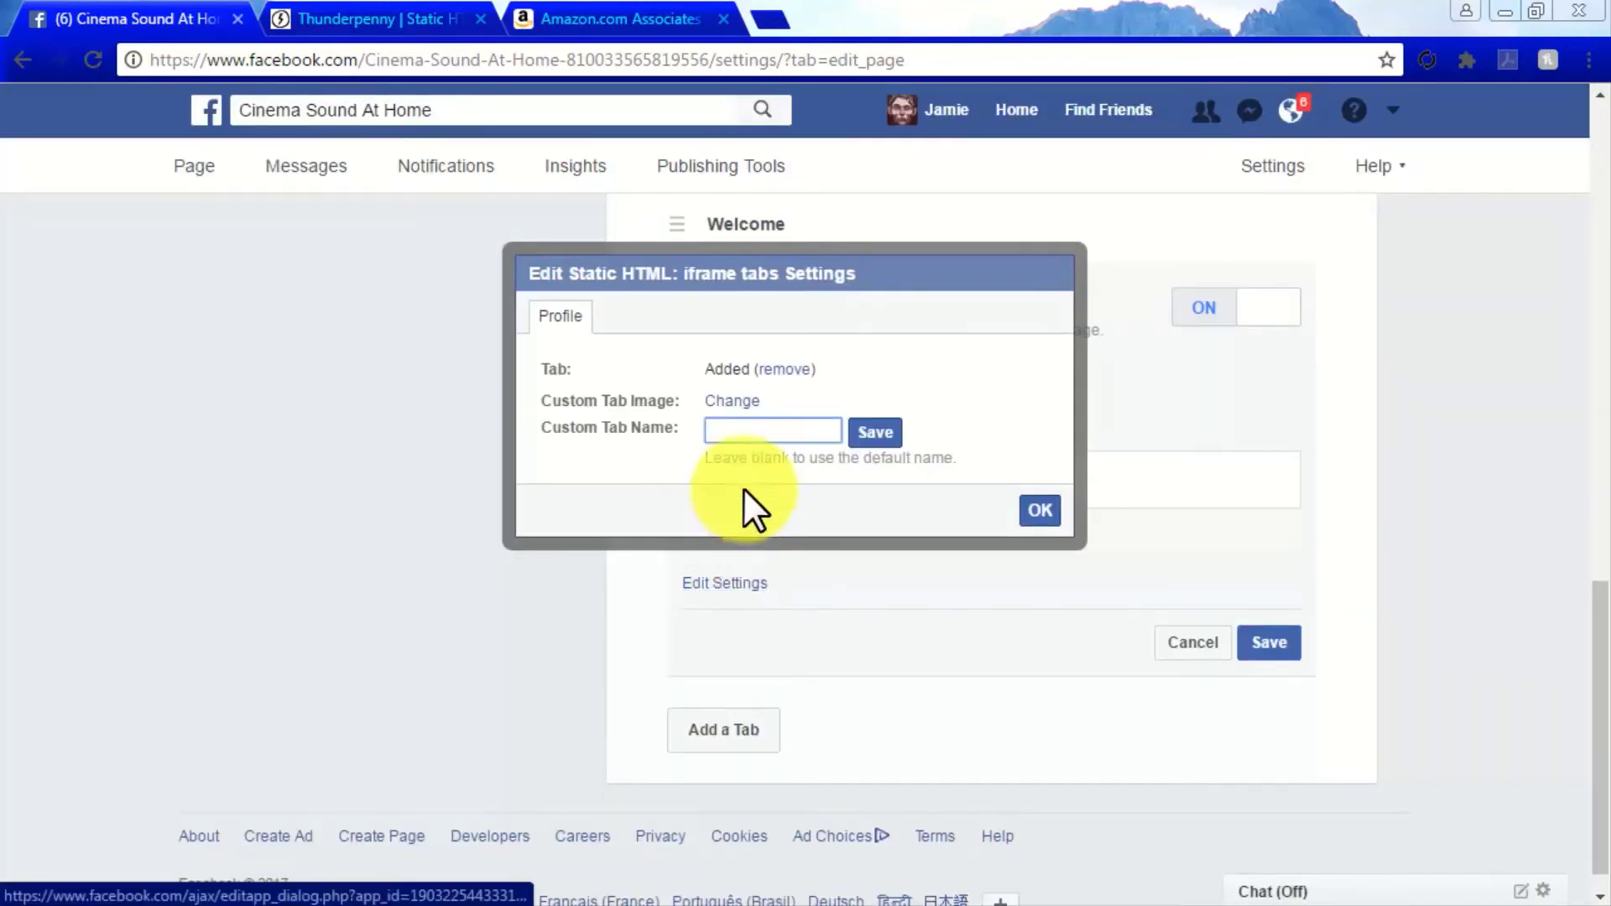
Step: Set the custom tab name to 'Store', save the settings, and view the Store tab
{"action": "left_click", "coordinate": [748, 432]}
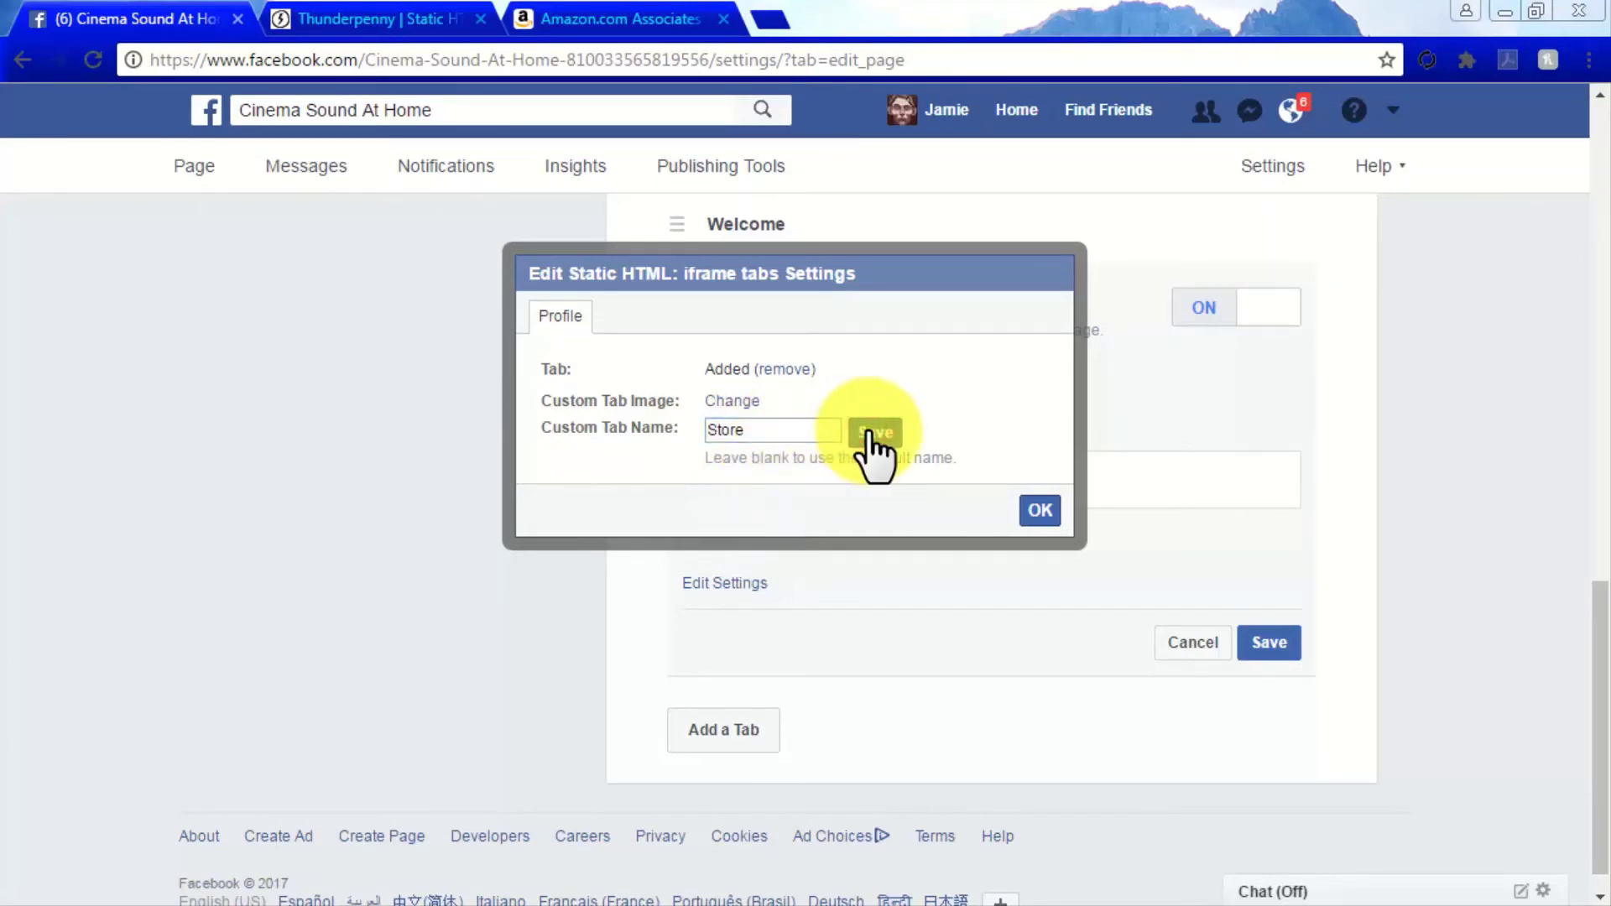
{"action": "left_click", "coordinate": [1037, 514]}
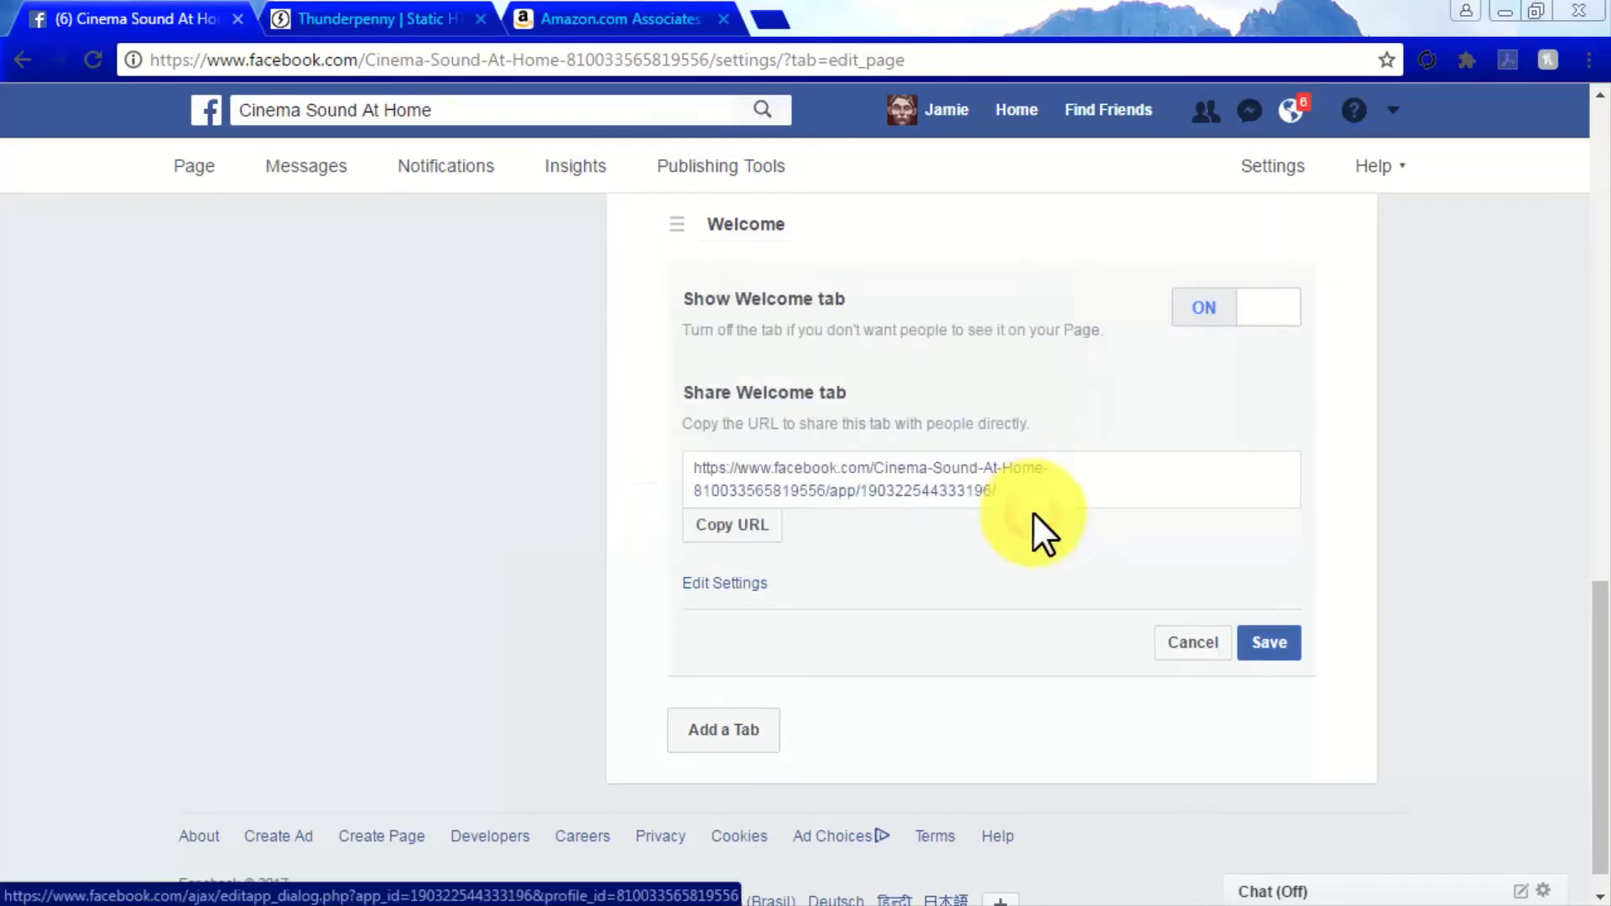
{"action": "left_click", "coordinate": [1270, 643]}
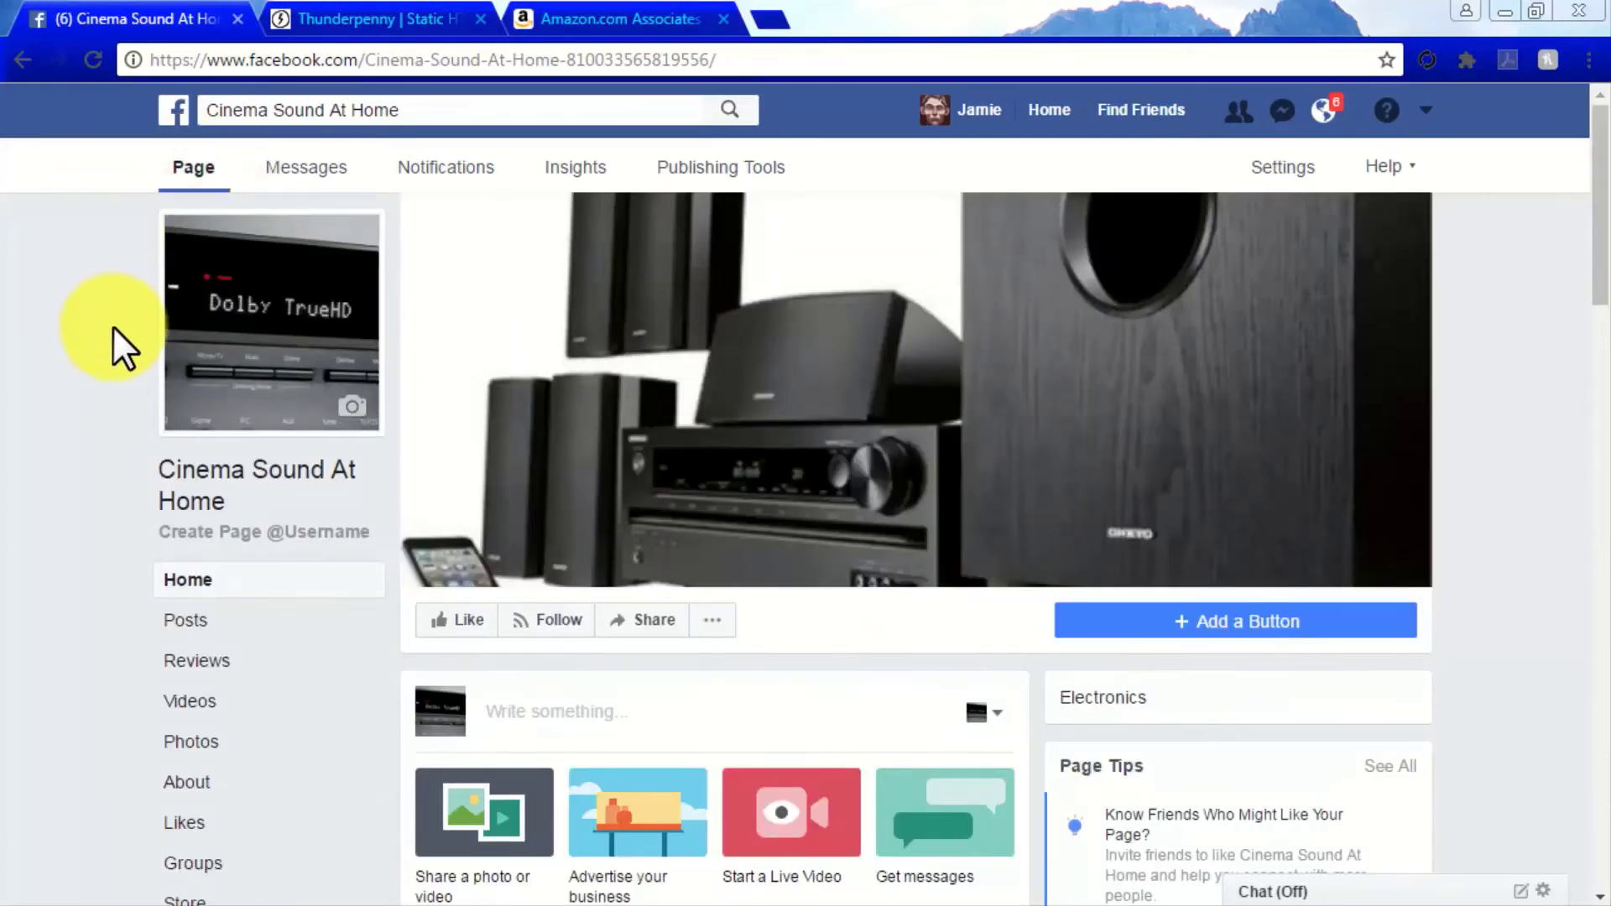
{"action": "scroll", "coordinate": [113, 326], "scroll_direction": "down", "scroll_amount": 3}
{"action": "scroll", "coordinate": [124, 705], "scroll_direction": "down", "scroll_amount": 3}
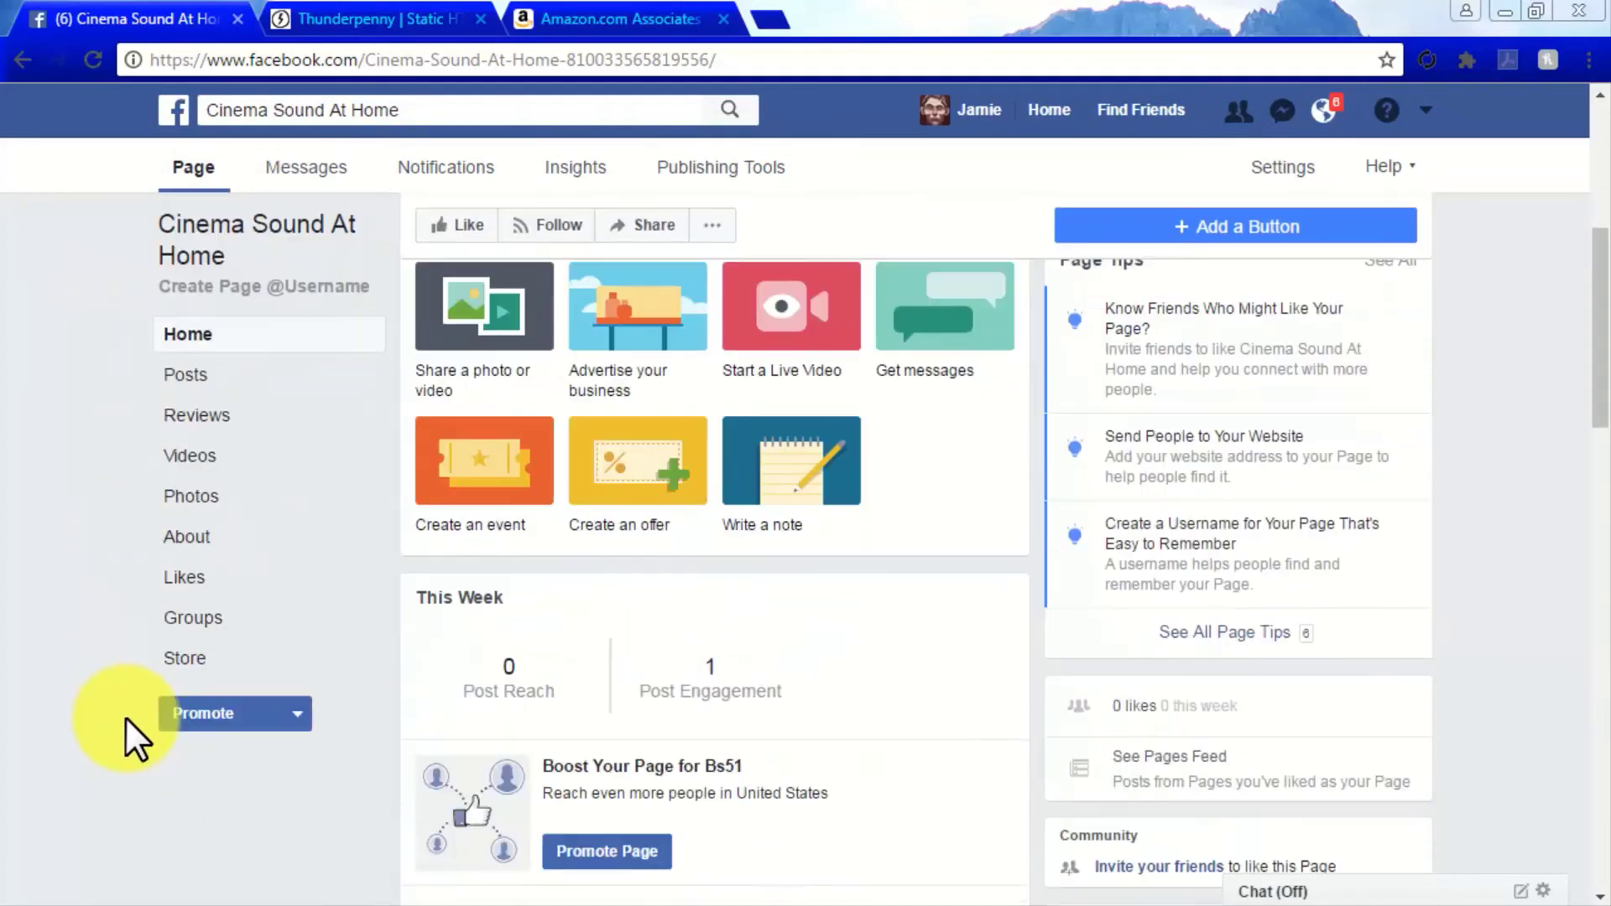
{"action": "left_click", "coordinate": [177, 671]}
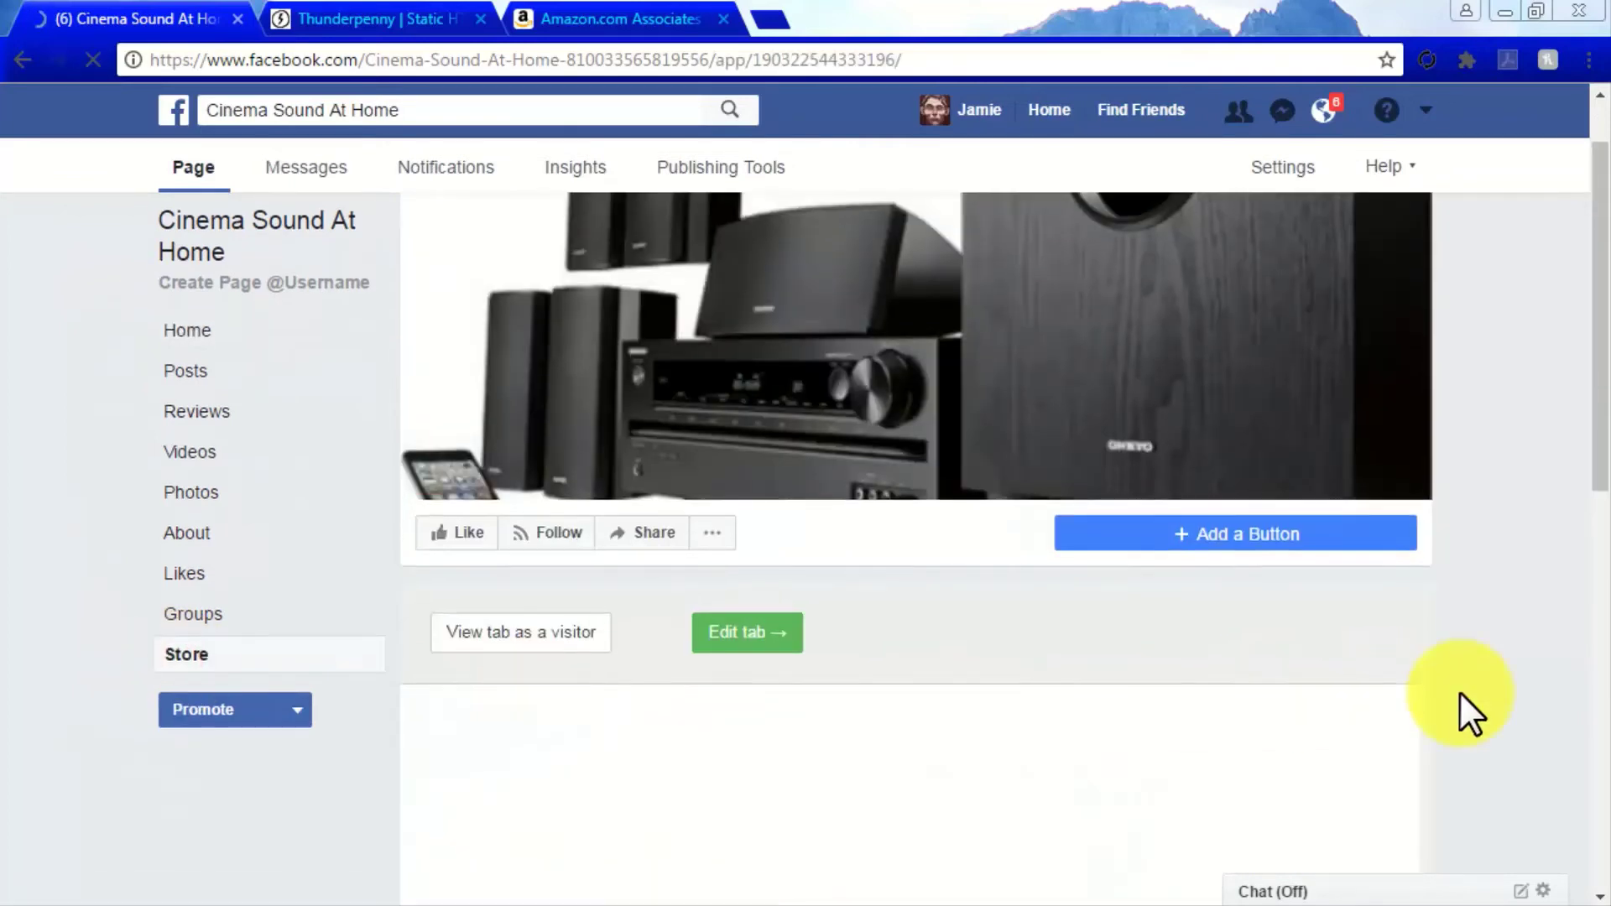